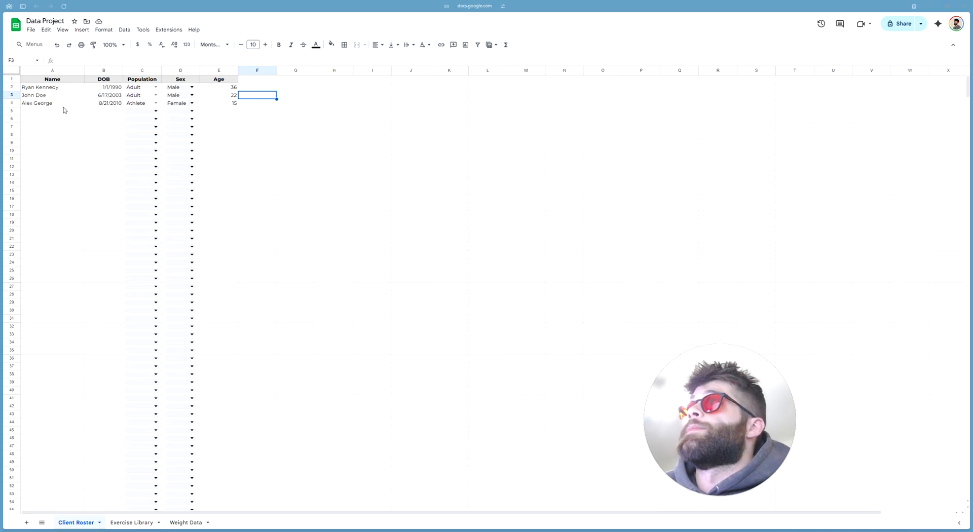
# Review the client names and the Exercise Library, then switch to the Weight Data sheet
pyautogui.moveTo(52, 88); pyautogui.dragTo(63, 222)
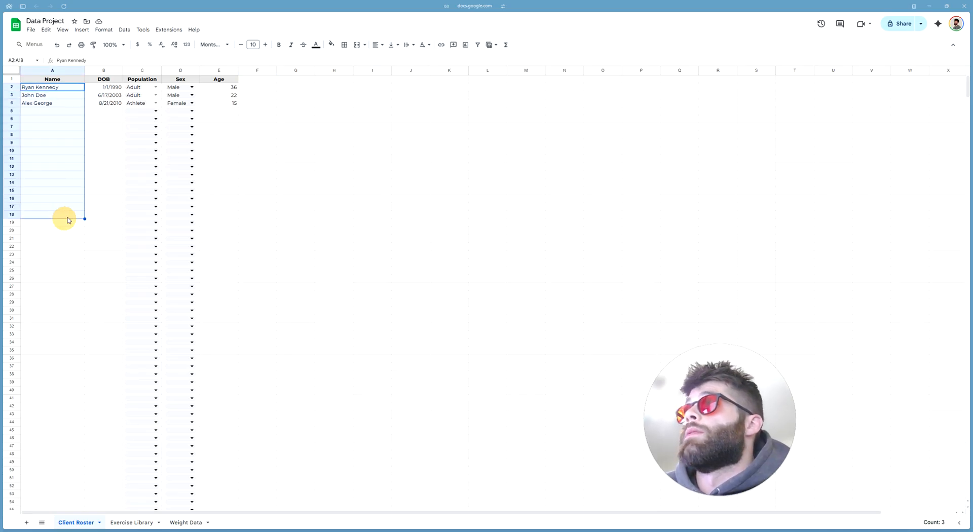
pyautogui.click(403, 224)
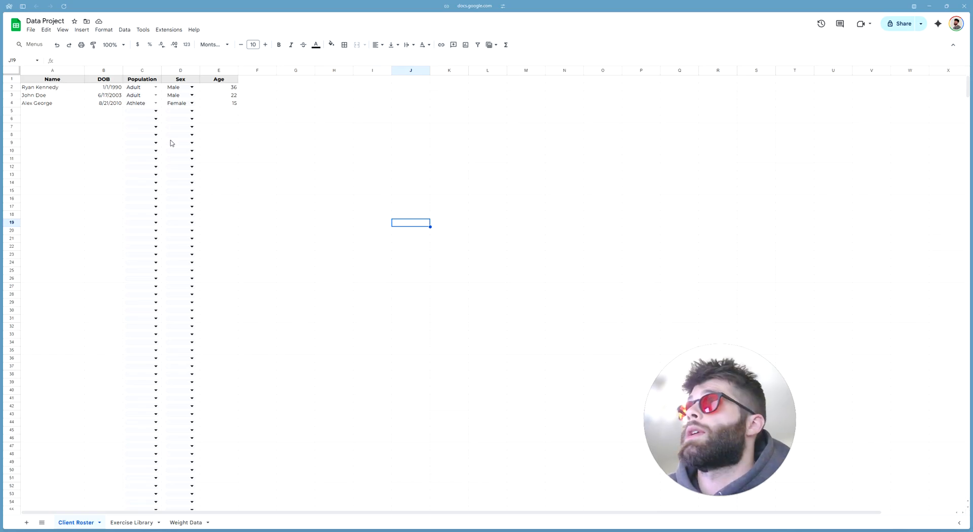
pyautogui.click(131, 522)
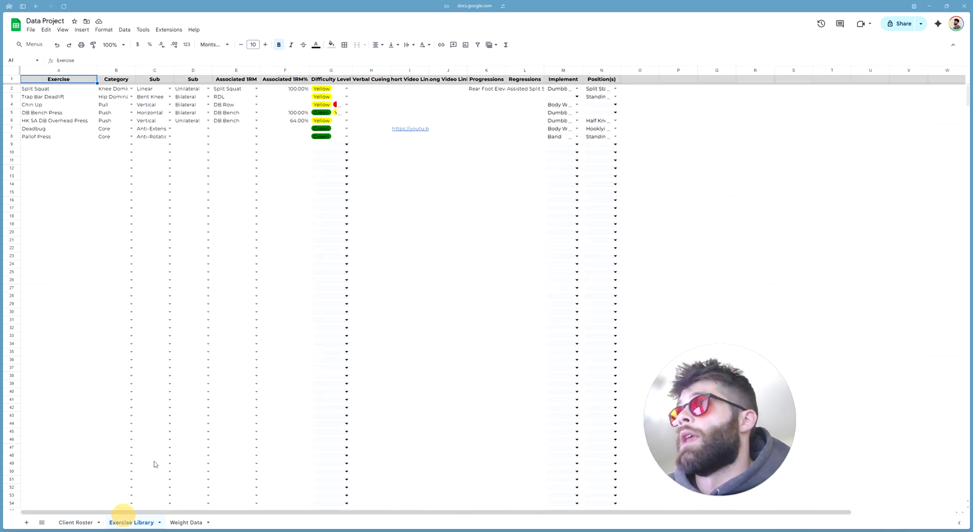
pyautogui.click(461, 225)
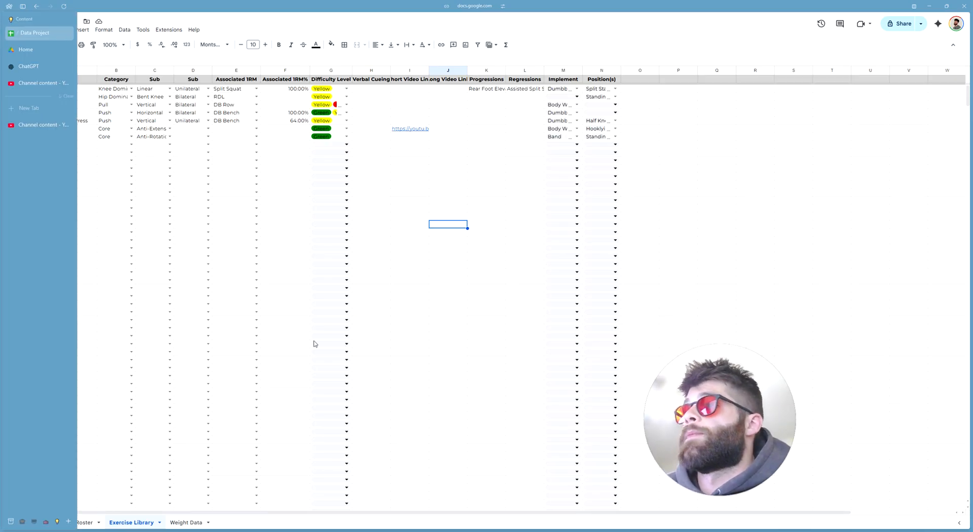
pyautogui.click(188, 523)
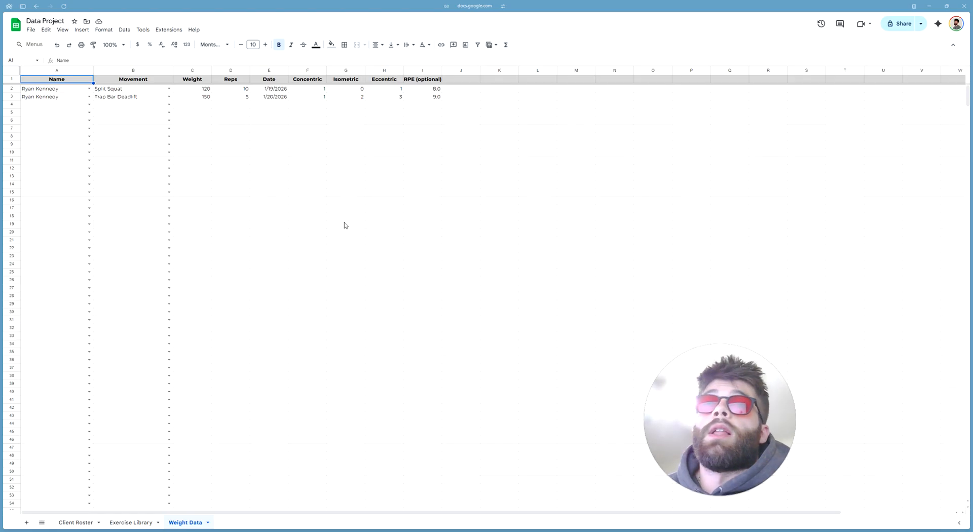
# Fill row 4 with the same client's name in A4 and Deadbug in B4
pyautogui.click(66, 104)
pyautogui.write('ryan')
pyautogui.press('Return')
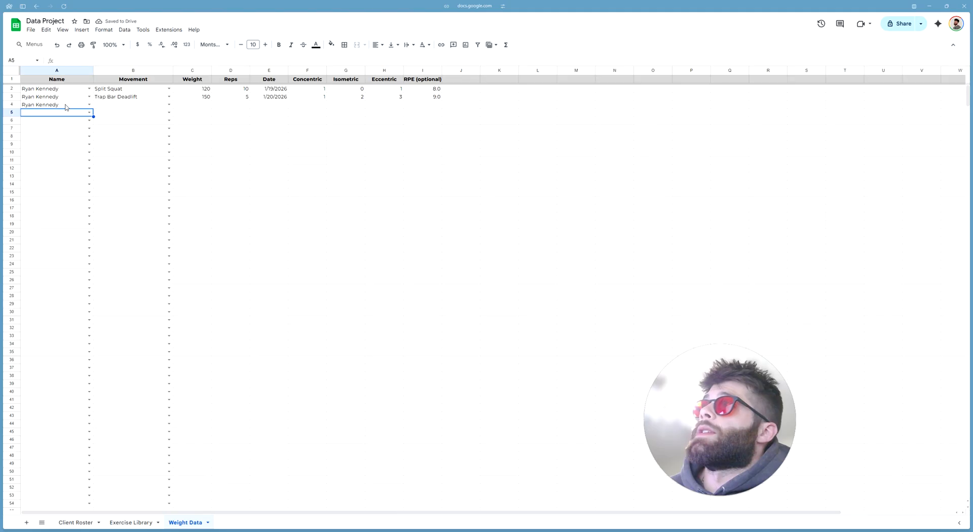
pyautogui.click(124, 107)
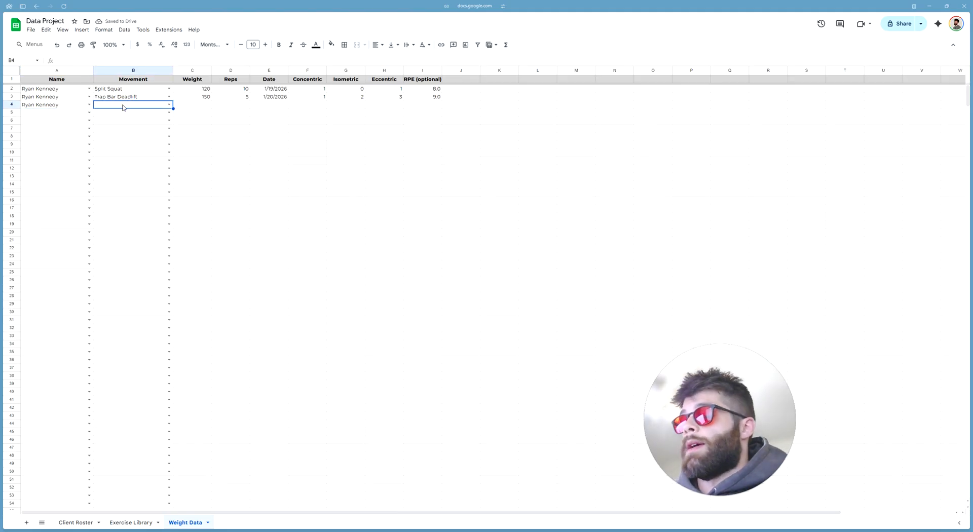
pyautogui.write('deadbug')
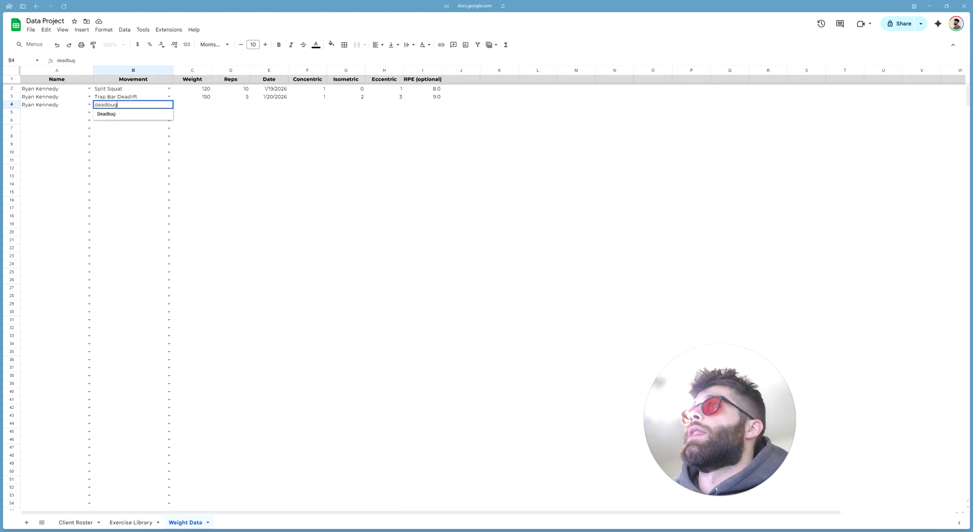
pyautogui.press('Return')
pyautogui.moveTo(201, 109); pyautogui.dragTo(411, 113)
pyautogui.click(416, 152)
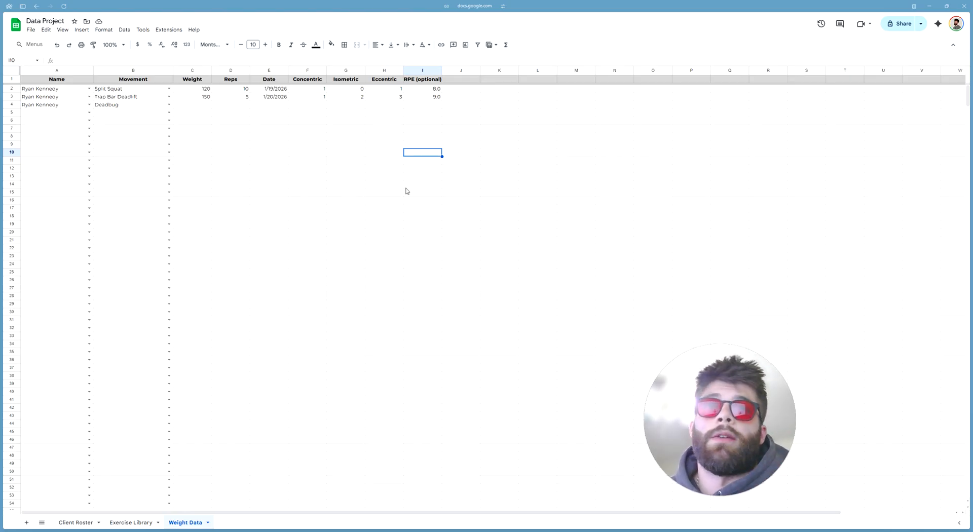
pyautogui.click(342, 250)
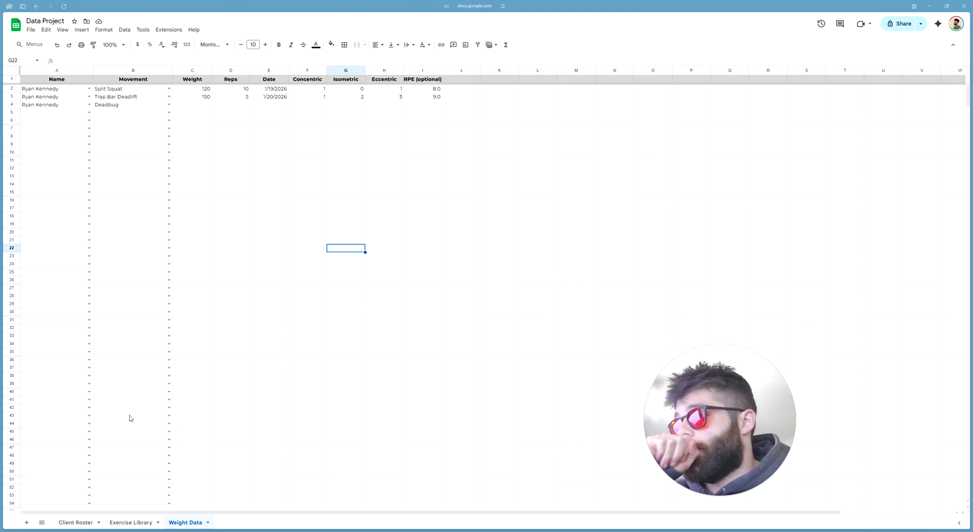
pyautogui.moveTo(56, 507)
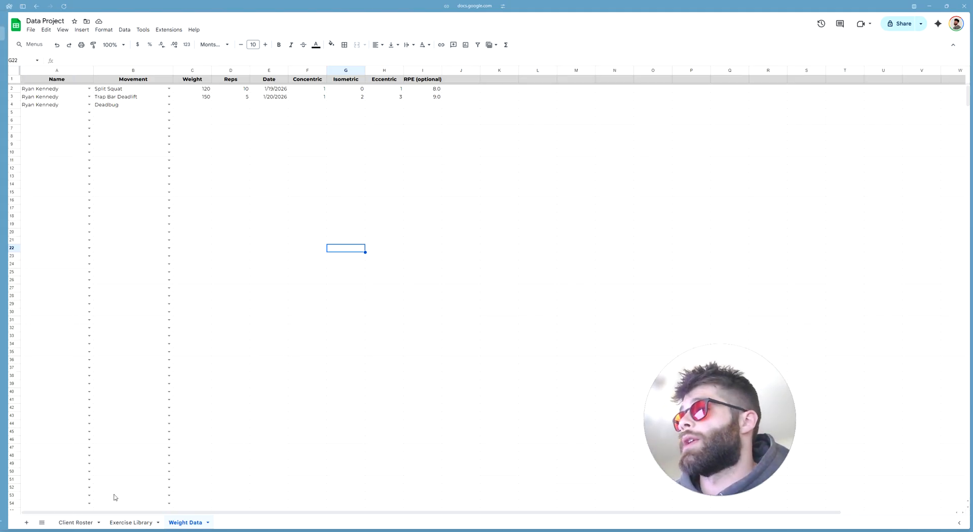
# Add a new sheet named 'Conditioning Data'
pyautogui.click(26, 523)
pyautogui.rightClick(232, 522)
pyautogui.click(240, 426)
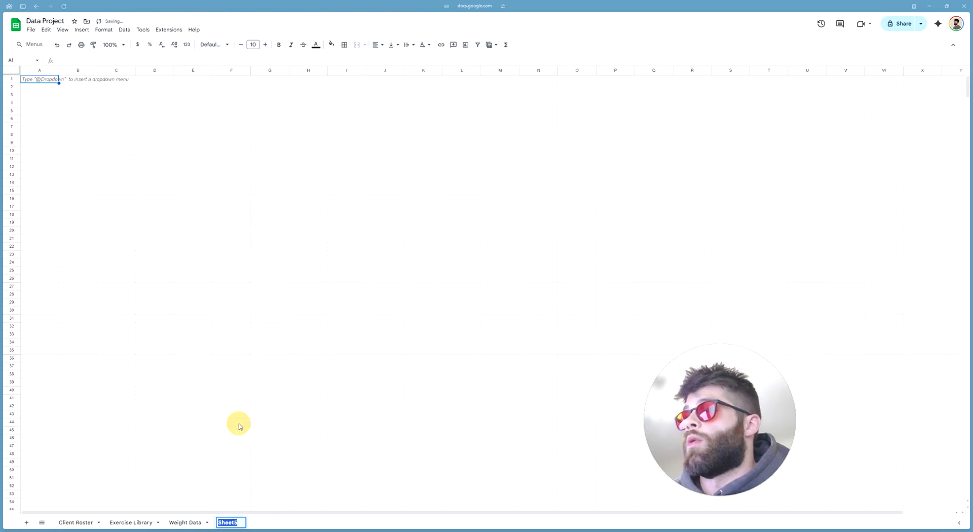
pyautogui.write('Conditioning Data')
pyautogui.press('Return')
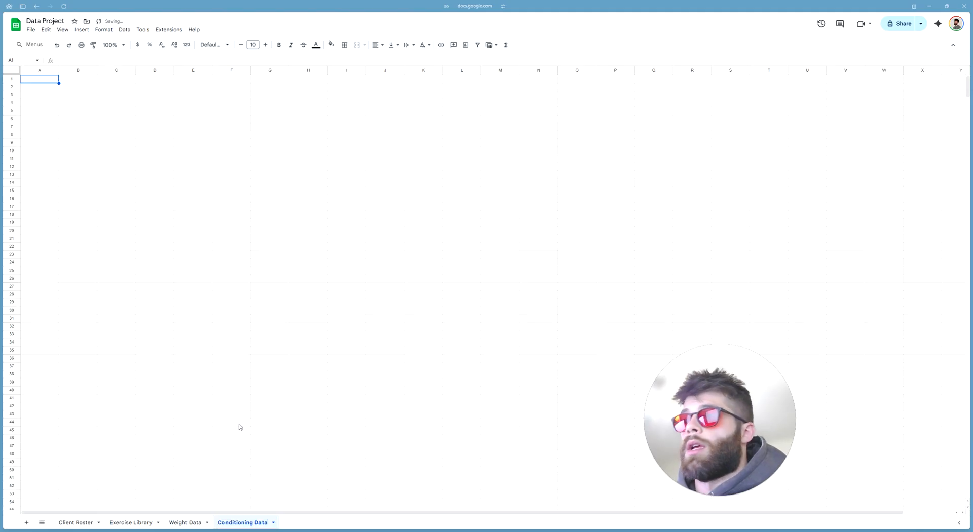
# Give row 1 a grey fill, bold text and horizontal alignment as the header row
pyautogui.click(231, 215)
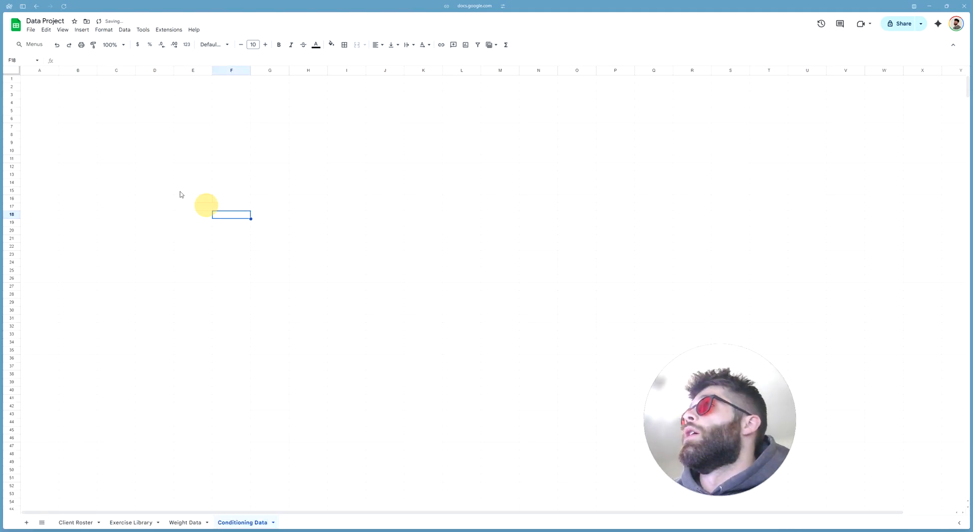
pyautogui.click(48, 79)
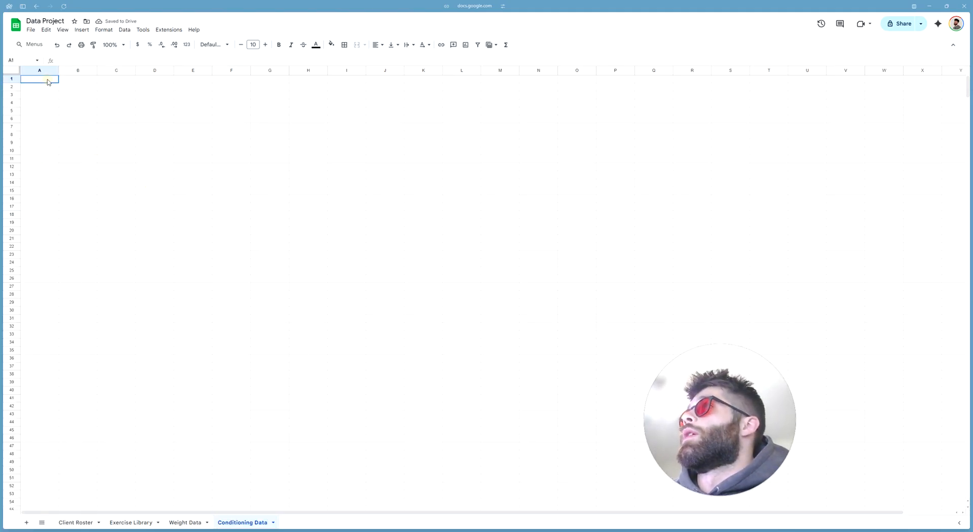
pyautogui.click(11, 79)
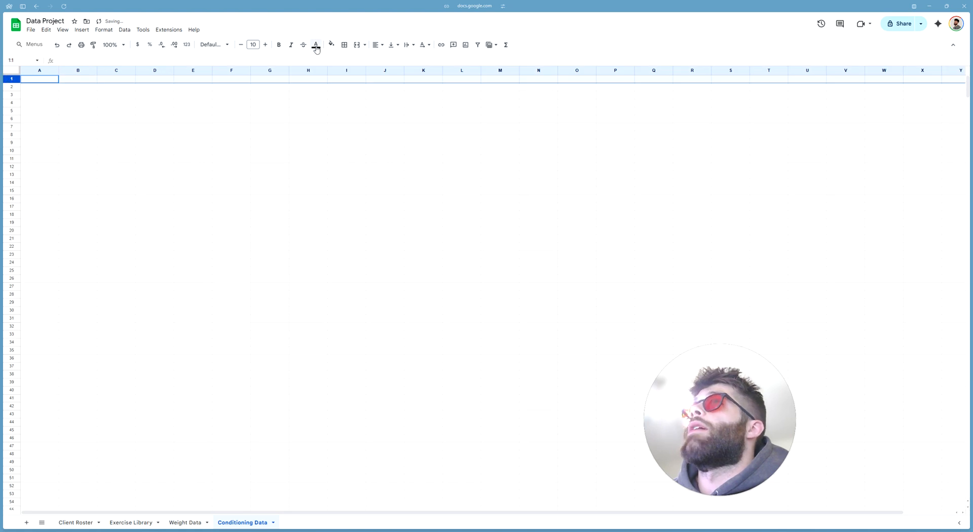
pyautogui.click(331, 45)
pyautogui.click(376, 74)
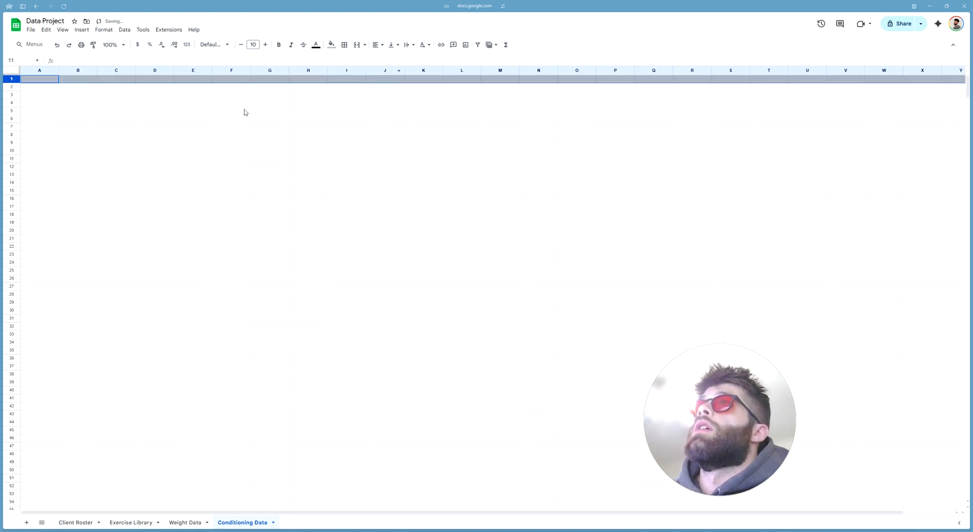
pyautogui.click(279, 45)
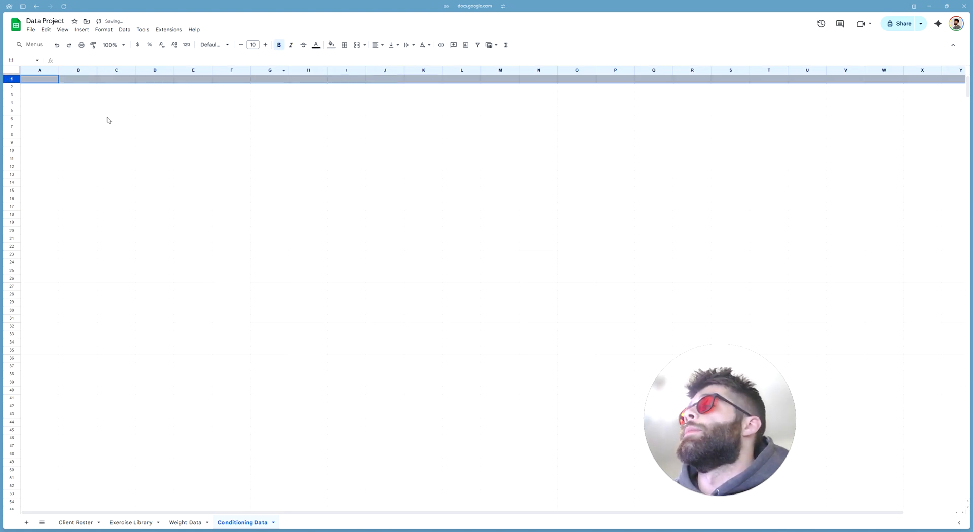
pyautogui.click(377, 45)
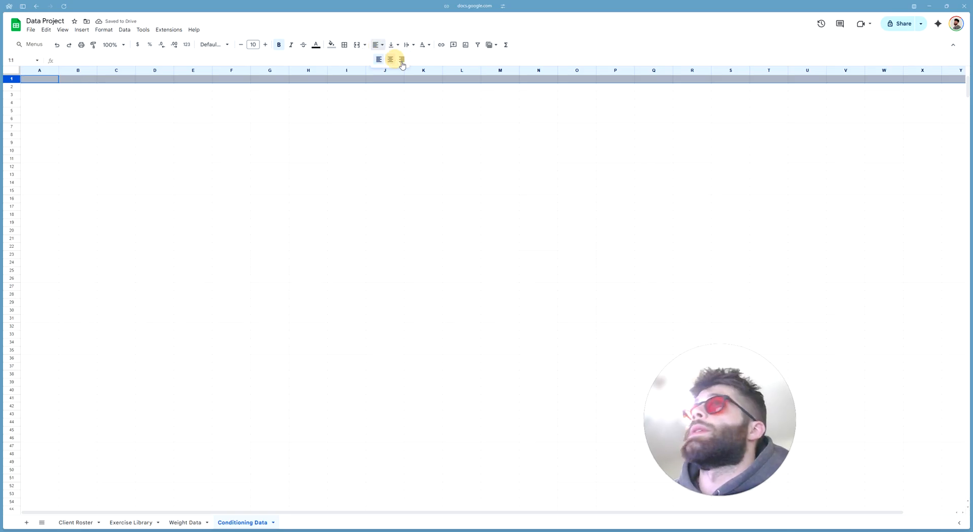
pyautogui.click(400, 60)
pyautogui.click(309, 159)
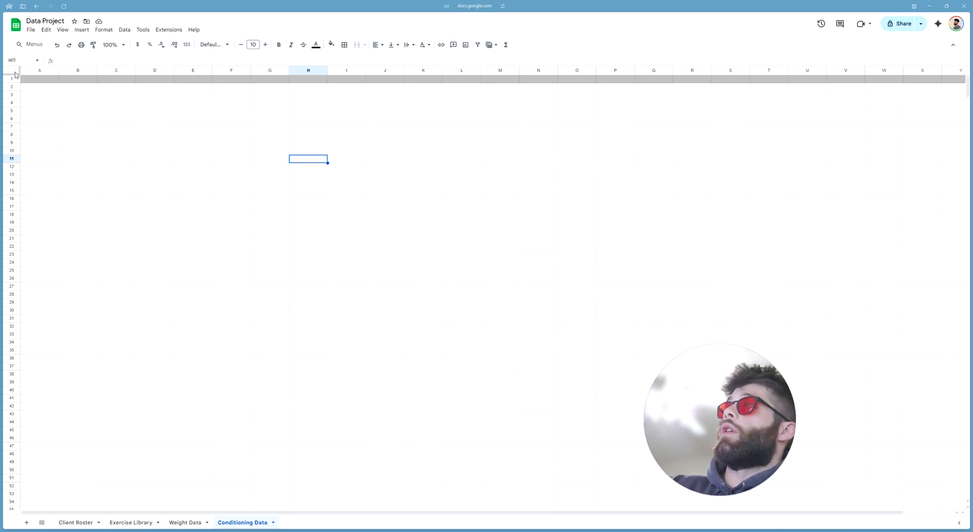
# Apply the Montserrat font to the whole sheet and turn on bold in A1
pyautogui.click(16, 74)
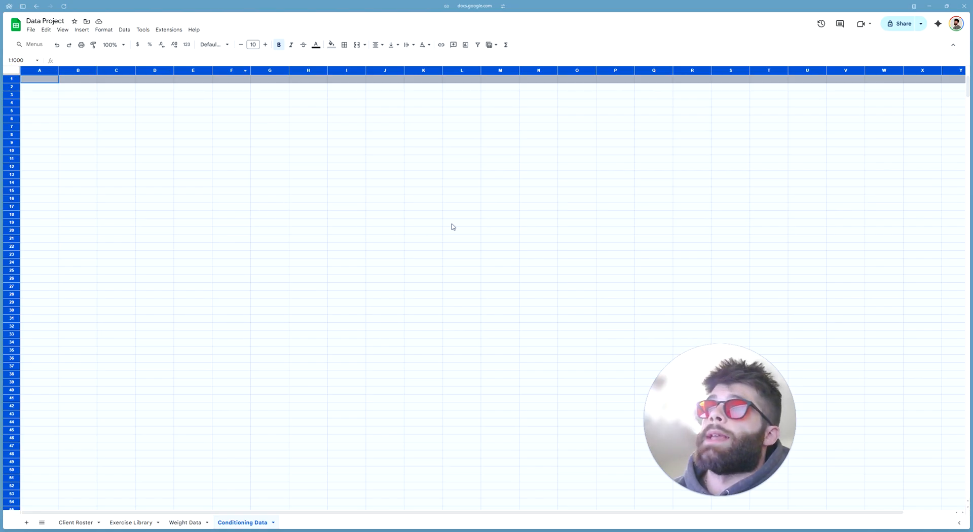
pyautogui.click(217, 44)
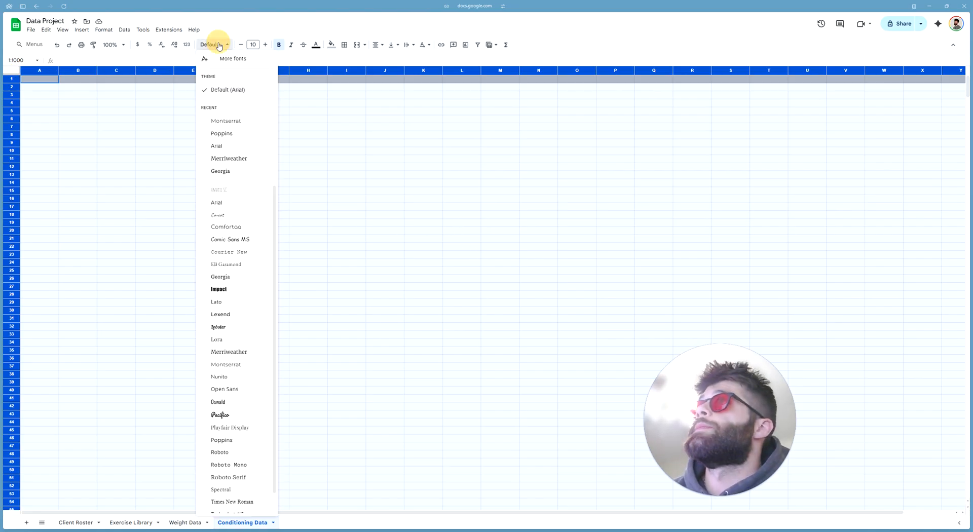
pyautogui.click(251, 127)
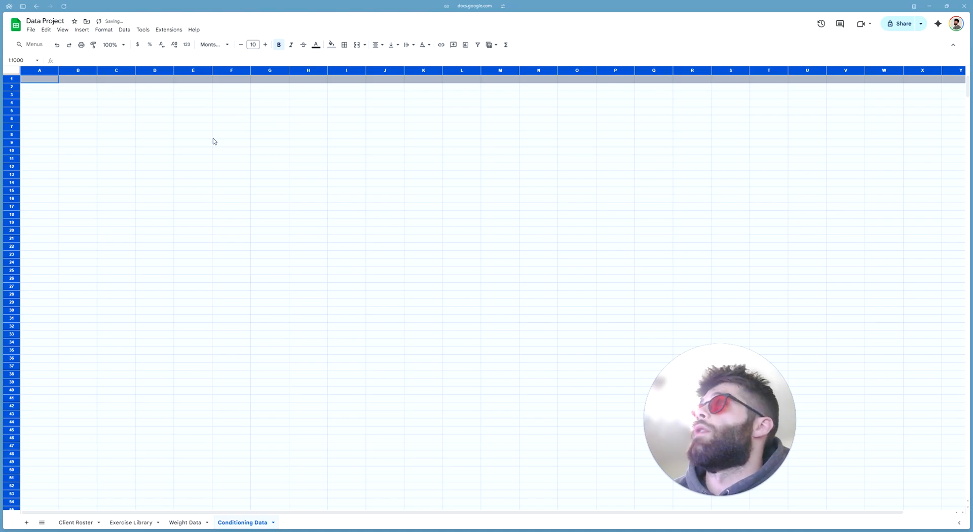
pyautogui.click(193, 135)
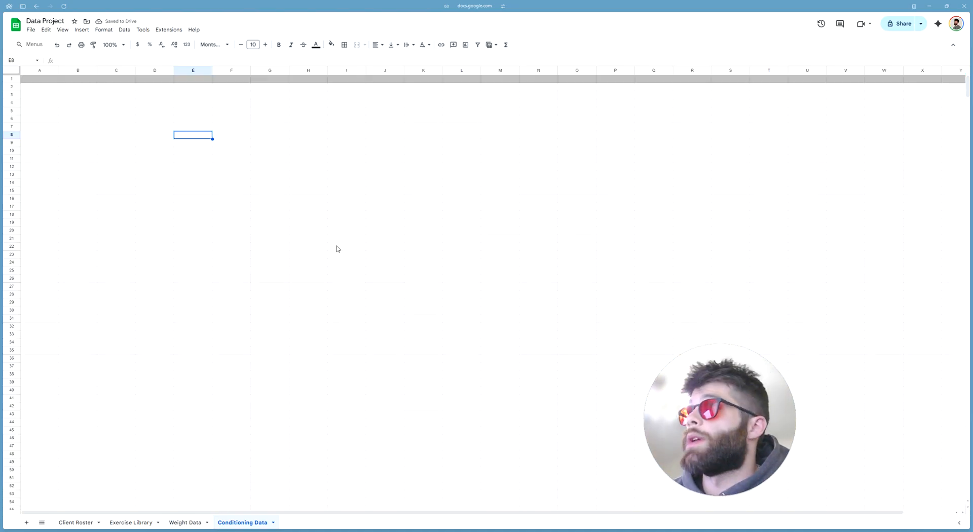
pyautogui.hotkey('ctrl', 'a')
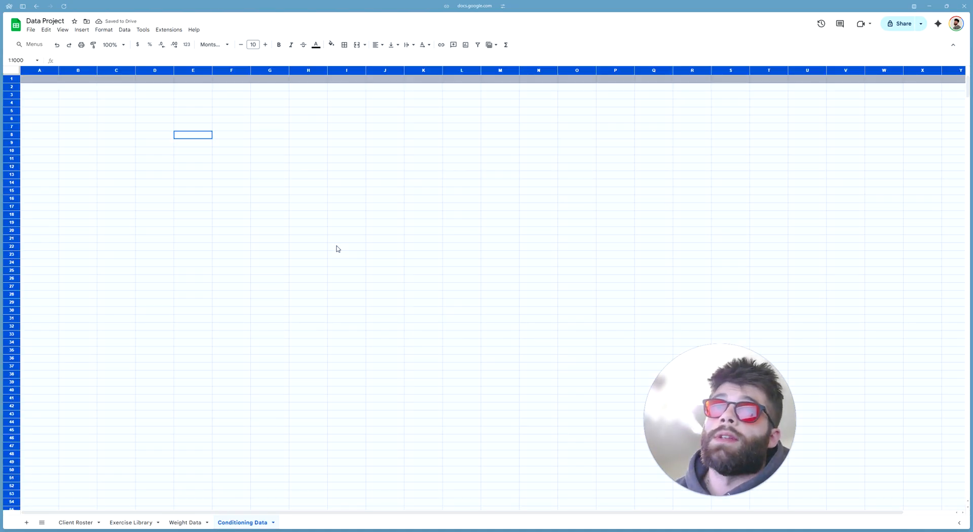
pyautogui.moveTo(194, 159); pyautogui.dragTo(343, 235)
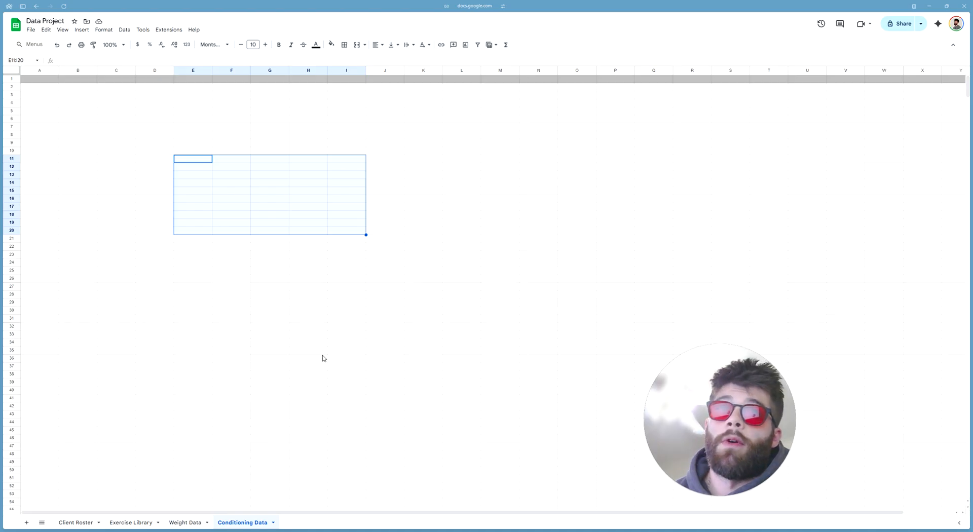
pyautogui.click(275, 327)
pyautogui.hotkey('ctrl', 'a')
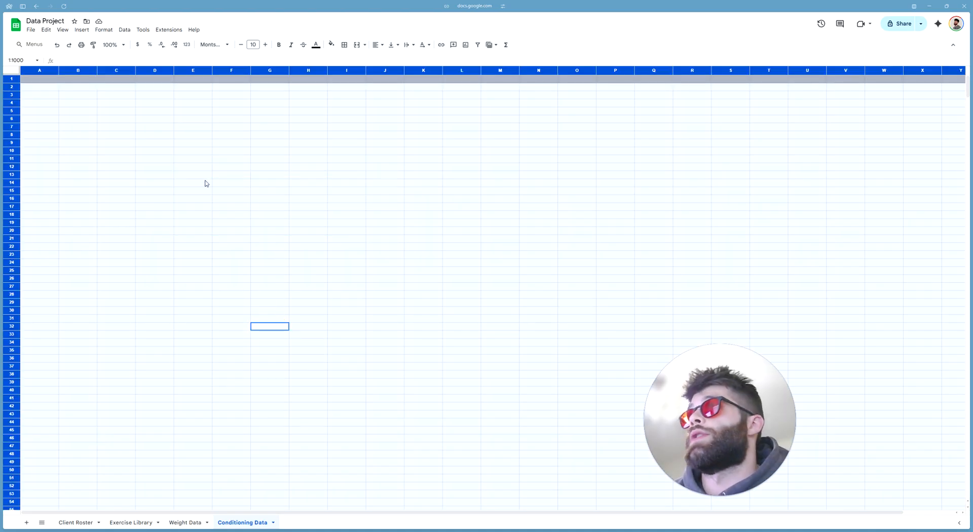
pyautogui.moveTo(79, 109); pyautogui.dragTo(94, 111)
pyautogui.click(39, 80)
pyautogui.hotkey('ctrl', 'b')
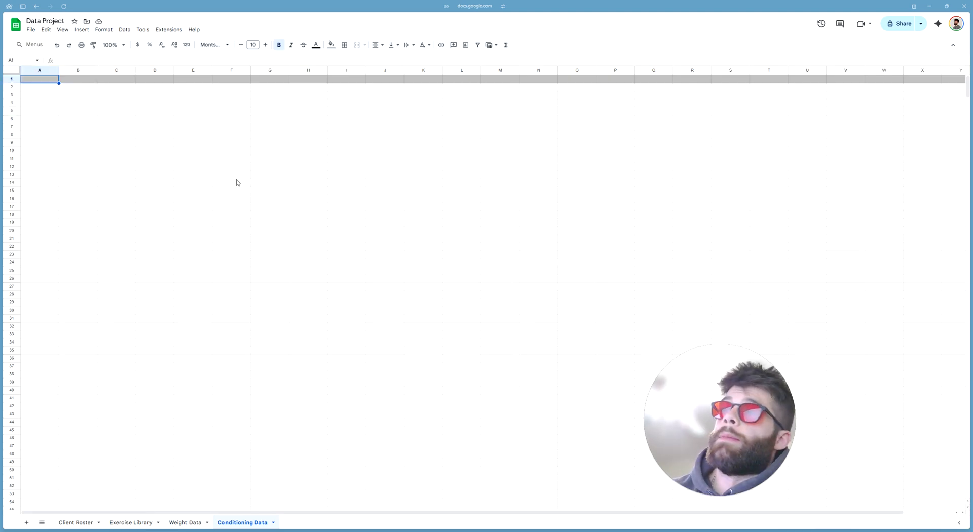
# Enter 'Name' as the A1 header and widen column A
pyautogui.write('Name')
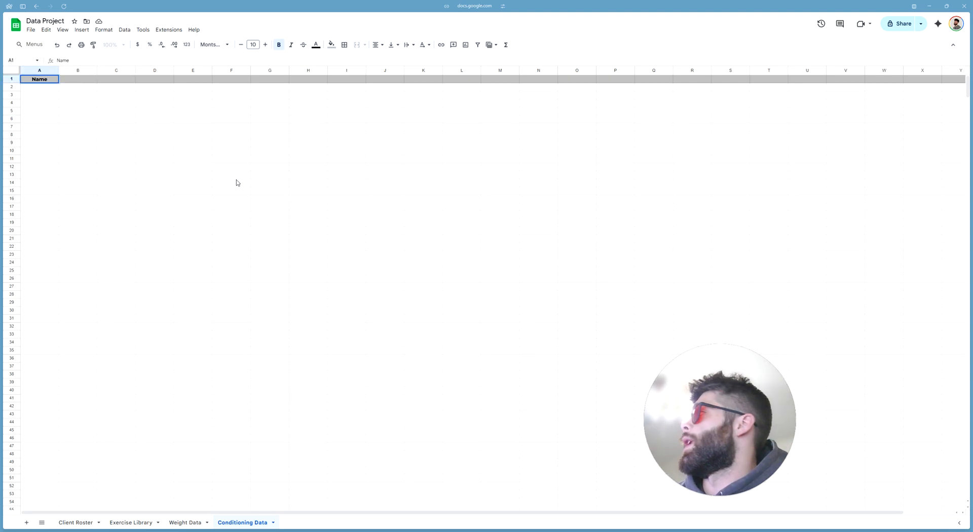
pyautogui.press('Return')
pyautogui.moveTo(59, 70); pyautogui.dragTo(93, 69)
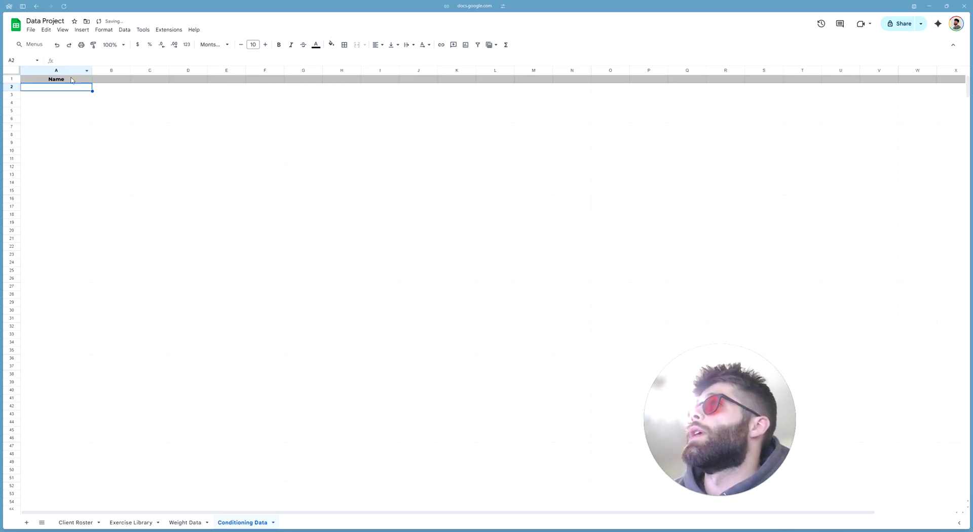
pyautogui.click(57, 72)
pyautogui.keyDown('ctrl'); pyautogui.click(67, 78); pyautogui.keyUp('ctrl')
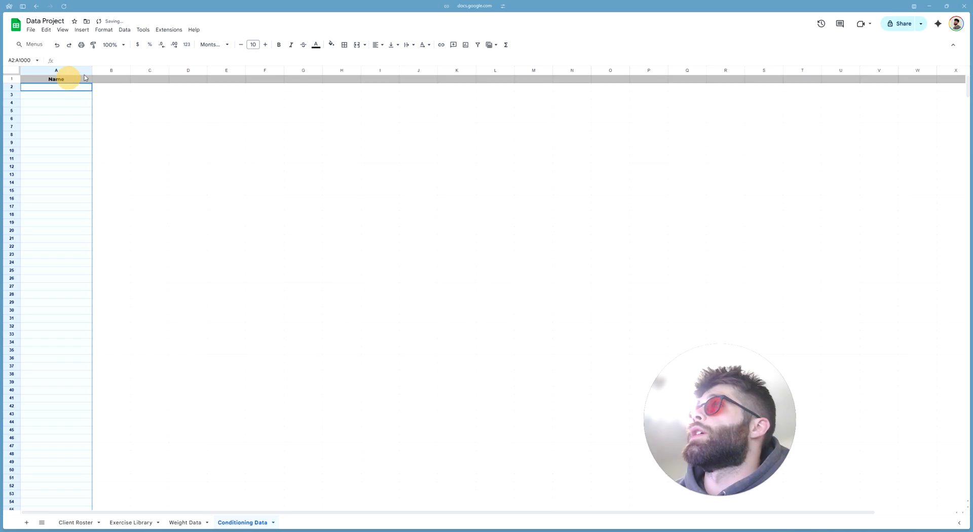
# View the existing named ranges ClientRoster and ExerciseLibrary, cancelling the new NamedRange1
pyautogui.click(122, 30)
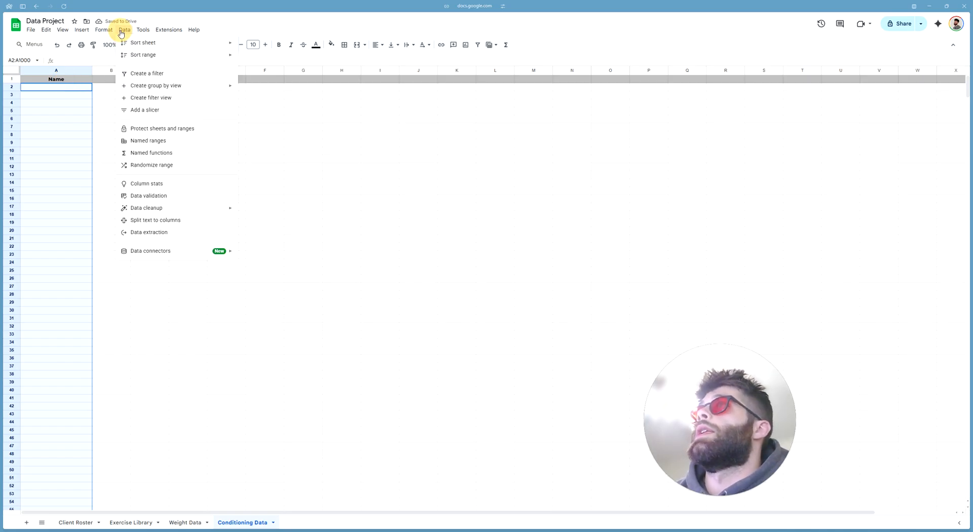
pyautogui.click(171, 141)
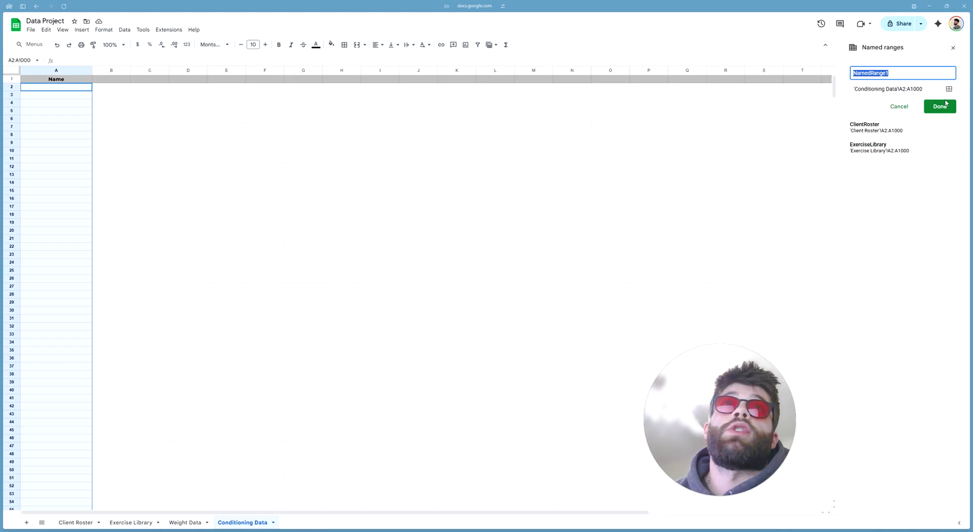
pyautogui.click(907, 107)
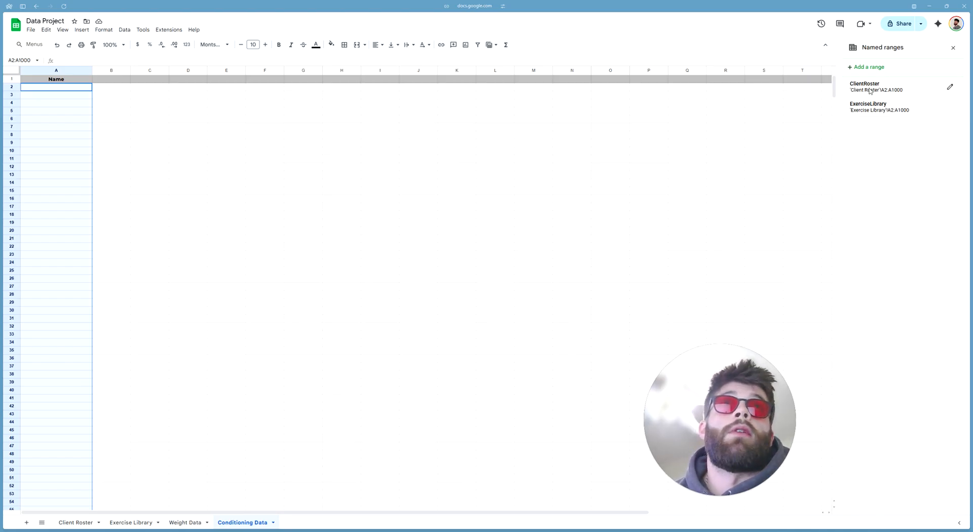
# Add a validation rule on A2:A1000: dropdown from the ClientRoster range, Arrow style
pyautogui.click(124, 29)
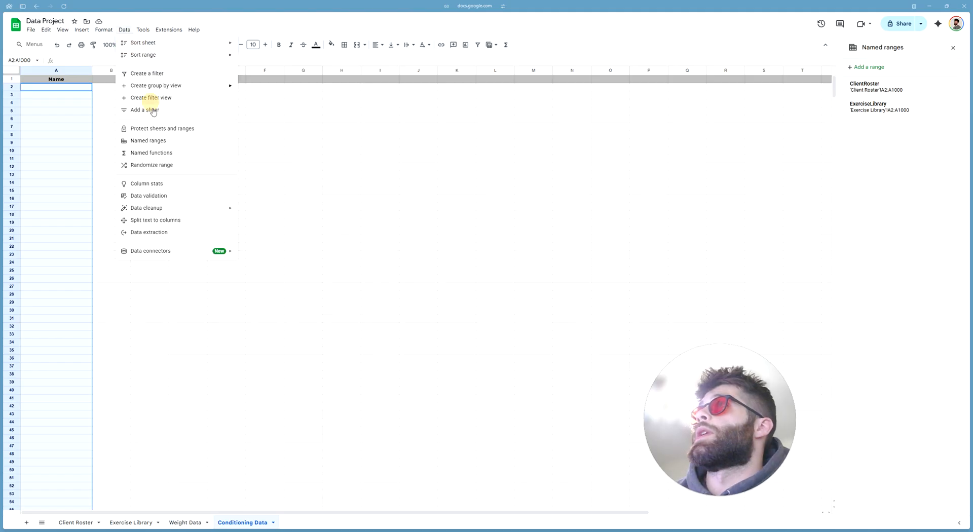
pyautogui.click(163, 196)
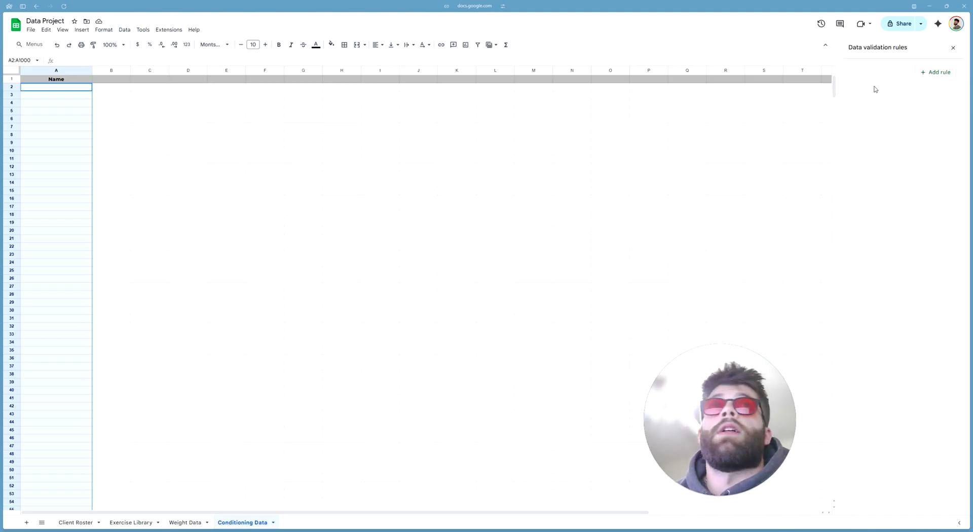
pyautogui.click(933, 72)
pyautogui.click(896, 117)
pyautogui.click(887, 129)
pyautogui.click(890, 136)
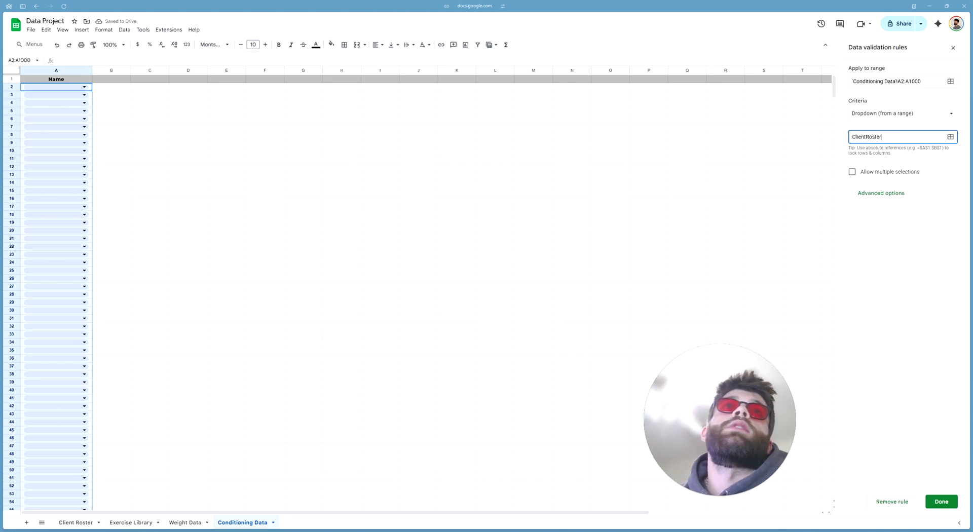
pyautogui.click(904, 253)
pyautogui.click(862, 353)
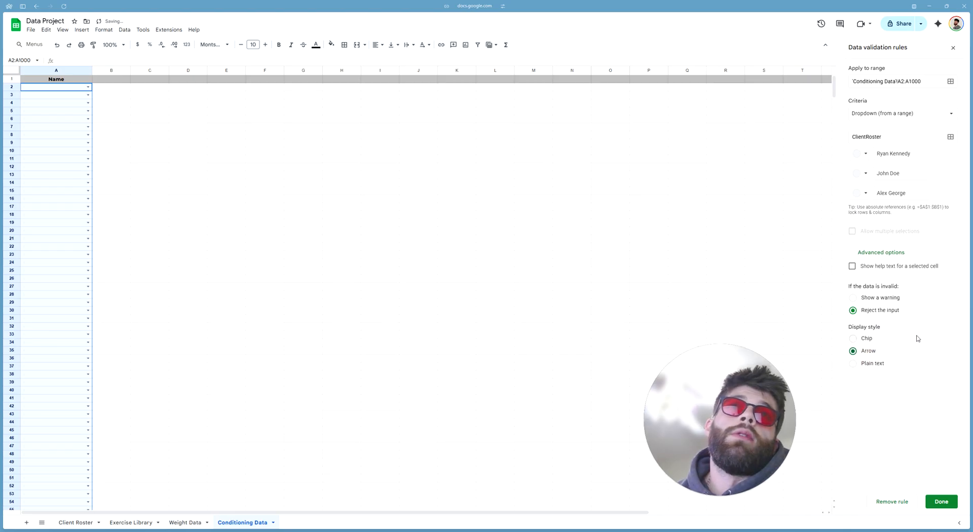
pyautogui.click(942, 502)
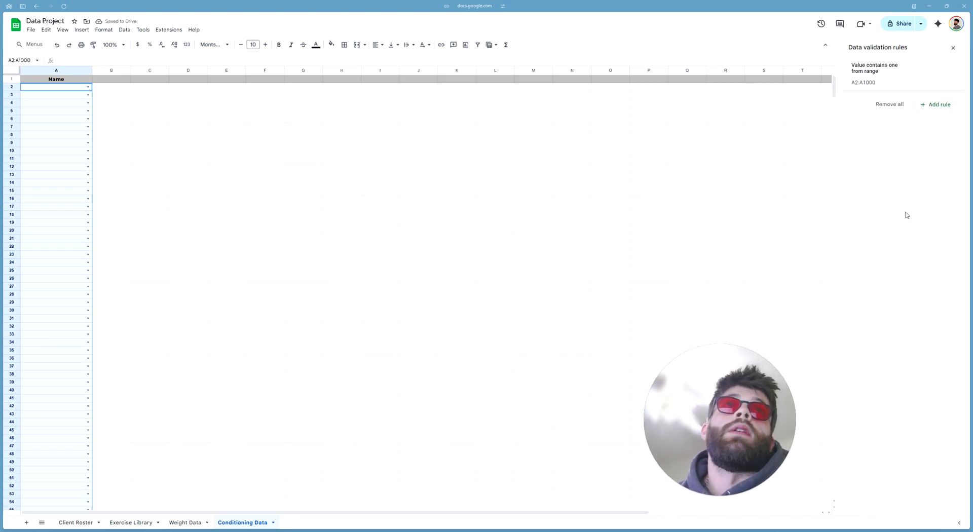
pyautogui.click(232, 159)
# Enter three client names in A2, A3 and A4 using the dropdown
pyautogui.click(69, 89)
pyautogui.press('Return')
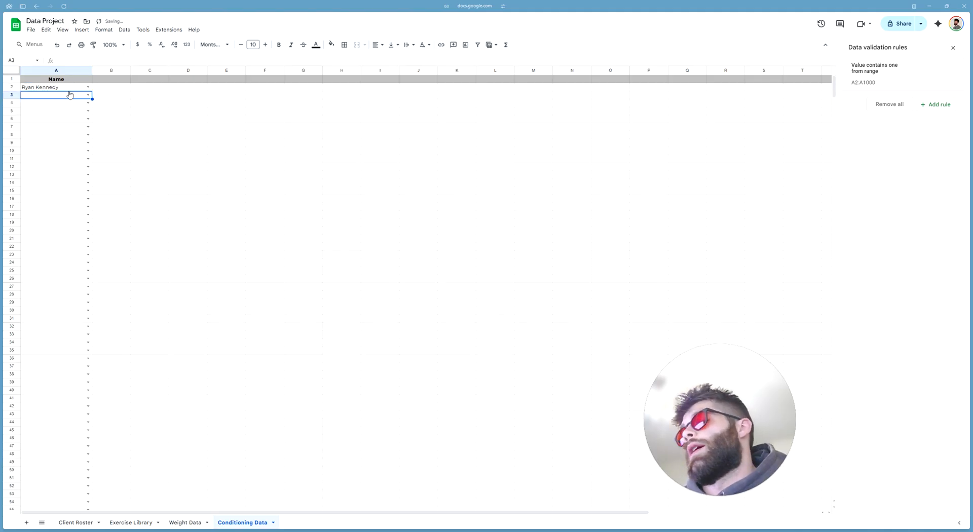
pyautogui.click(88, 94)
pyautogui.click(54, 110)
pyautogui.click(88, 103)
pyautogui.click(64, 131)
pyautogui.click(169, 137)
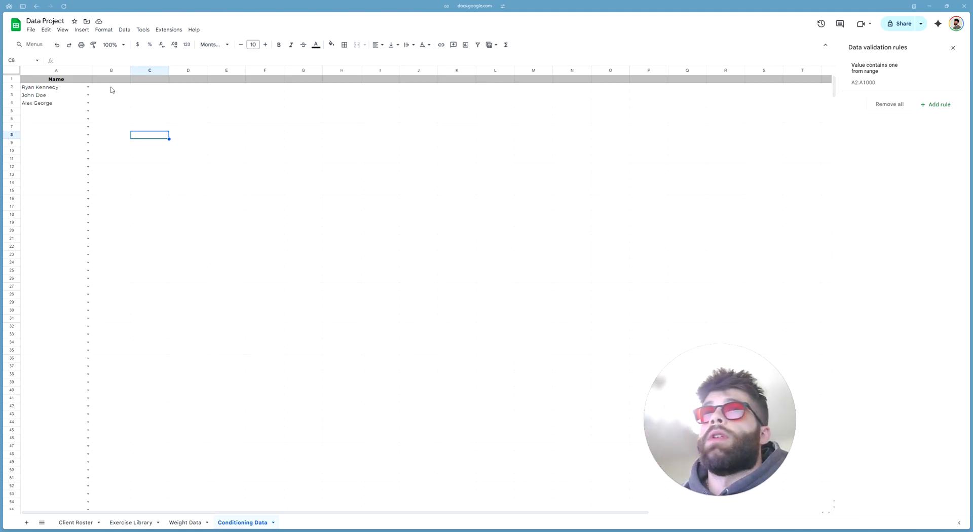
# Add a 'Date' header in B1 and format B2:B1000 as dates
pyautogui.click(112, 79)
pyautogui.write('Date')
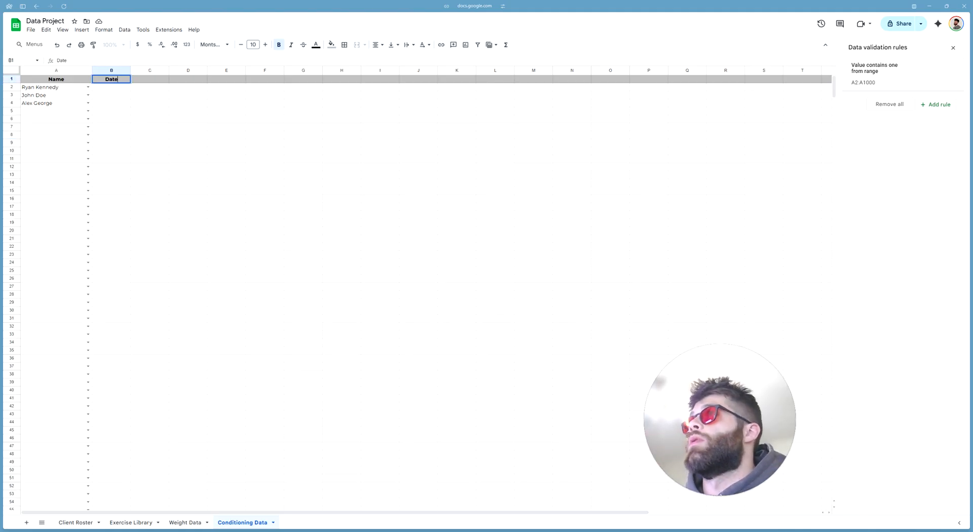
pyautogui.press('Return')
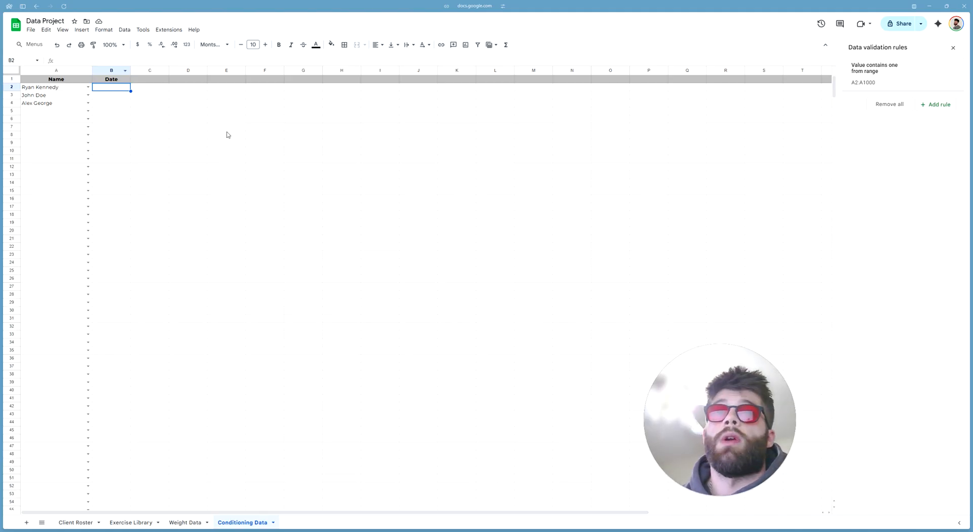
pyautogui.click(111, 71)
pyautogui.keyDown('ctrl'); pyautogui.click(125, 81); pyautogui.keyUp('ctrl')
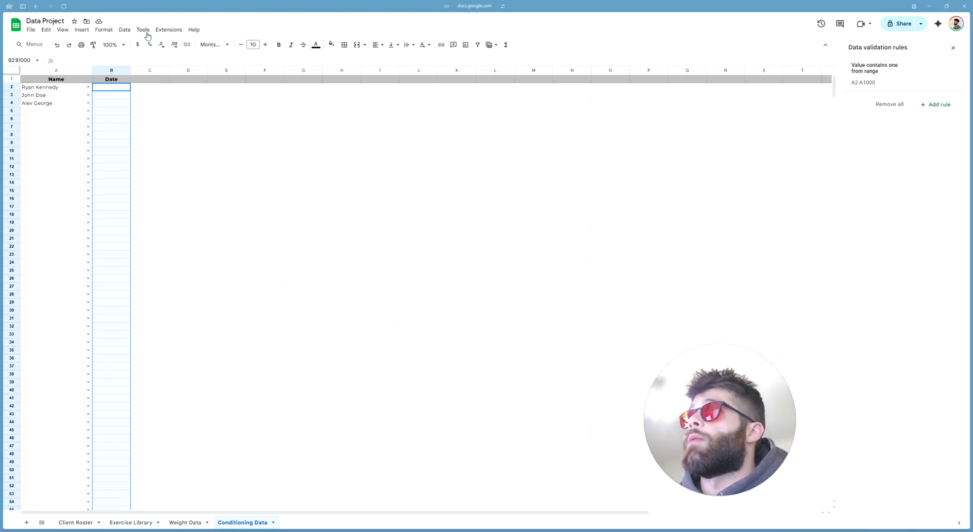
pyautogui.click(104, 30)
pyautogui.moveTo(155, 69)
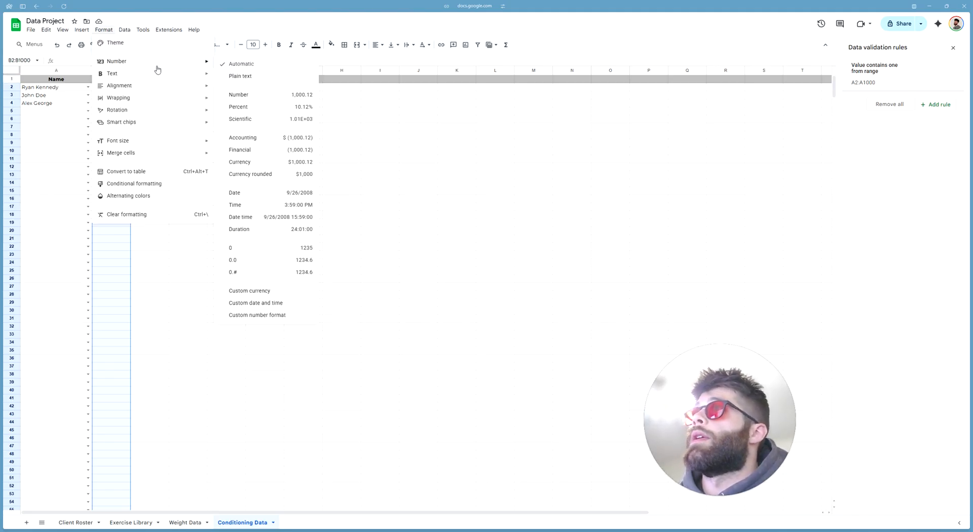
pyautogui.click(261, 202)
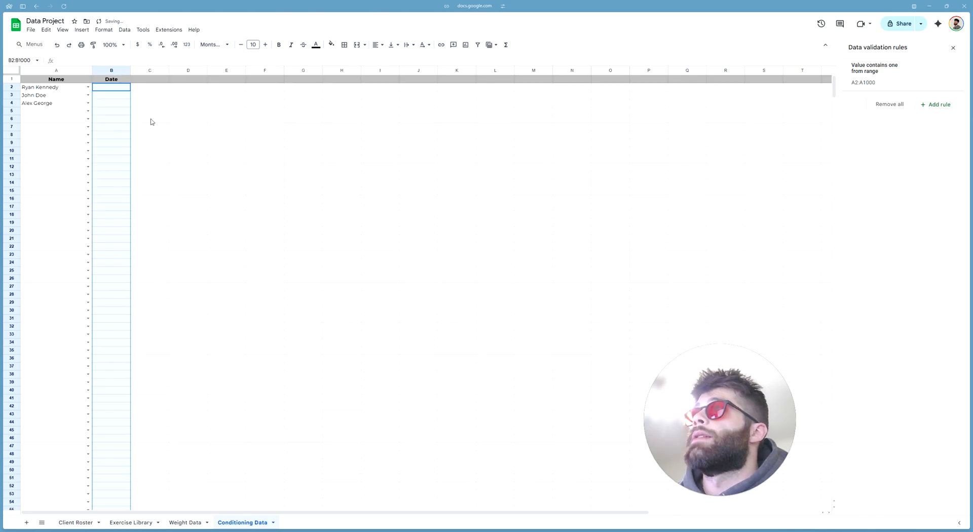
# Enter 1/22/2026 in B2, B3 and B4, then narrow column B to fit
pyautogui.click(127, 89)
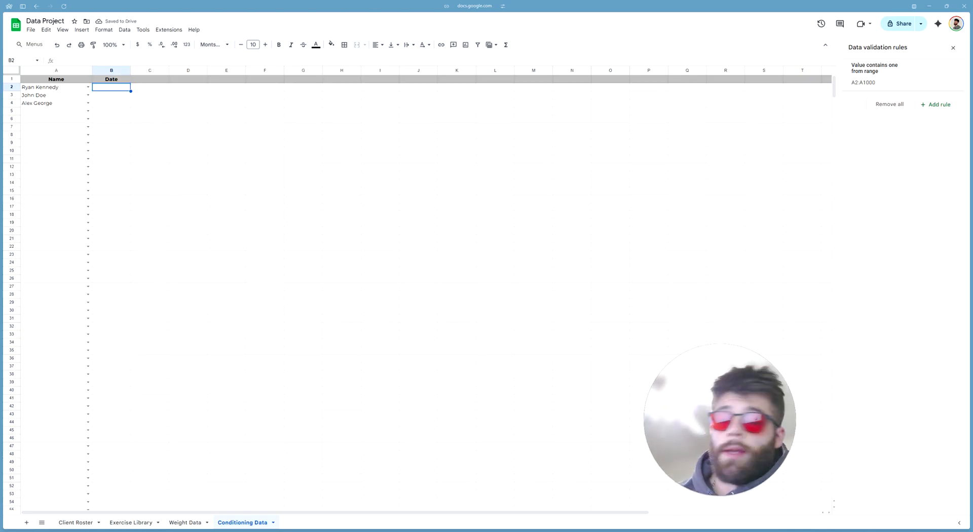
pyautogui.write('1/22/2026')
pyautogui.press('Return')
pyautogui.write('janu')
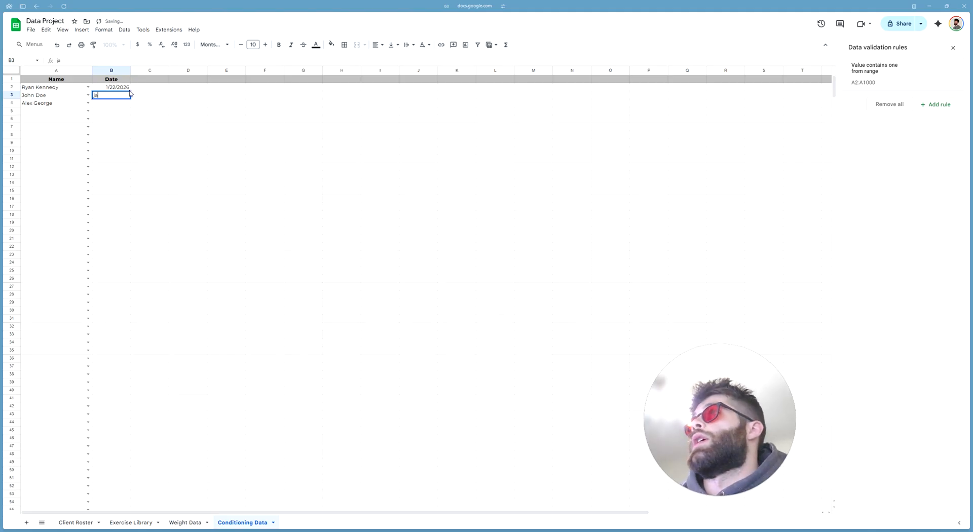
pyautogui.write('22')
pyautogui.press('Return')
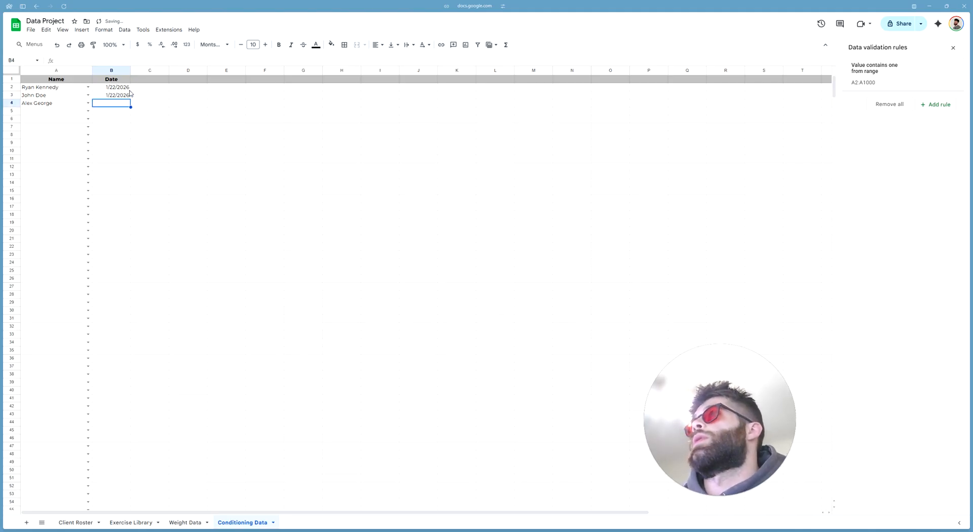
pyautogui.write('jan 22')
pyautogui.press('Return')
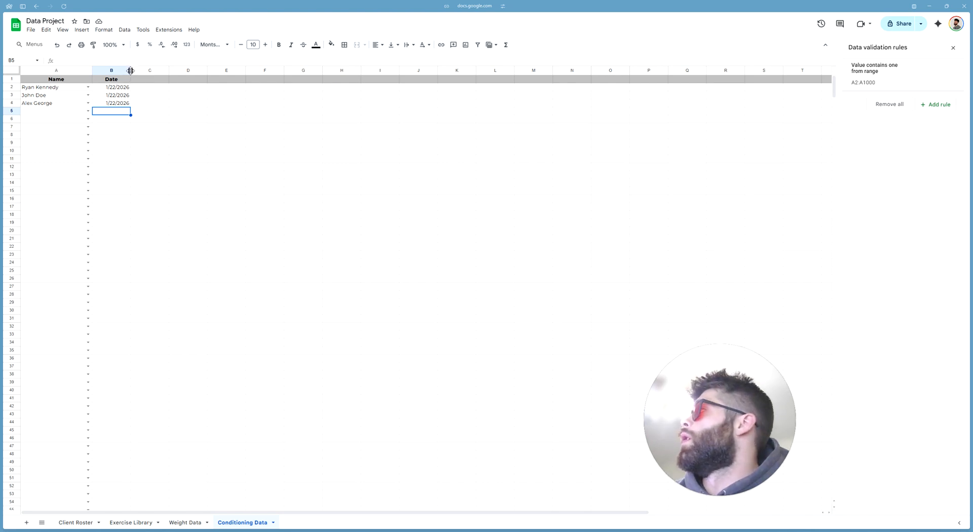
pyautogui.moveTo(131, 71); pyautogui.dragTo(125, 73)
# Type 'Mode' into C1 and select C2:C1000 beneath it
pyautogui.click(145, 79)
pyautogui.write('M')
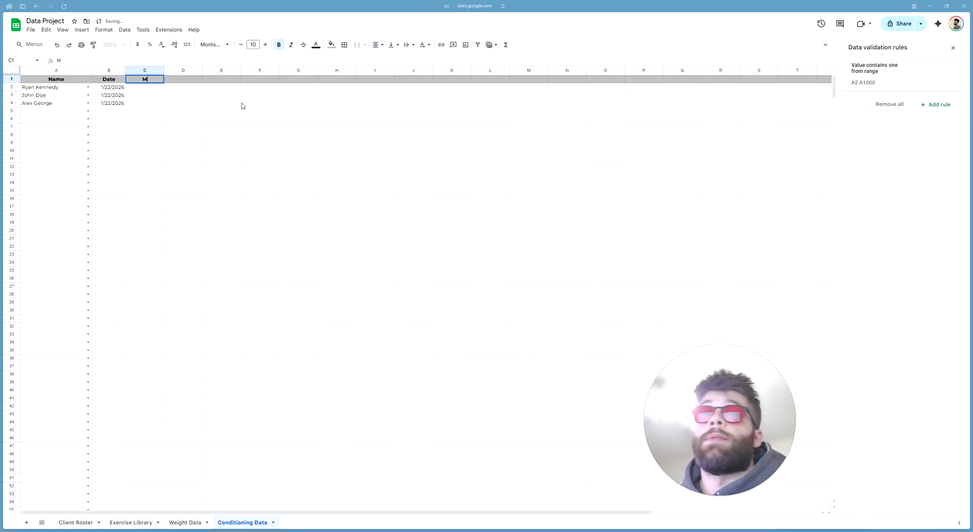
pyautogui.write('ode')
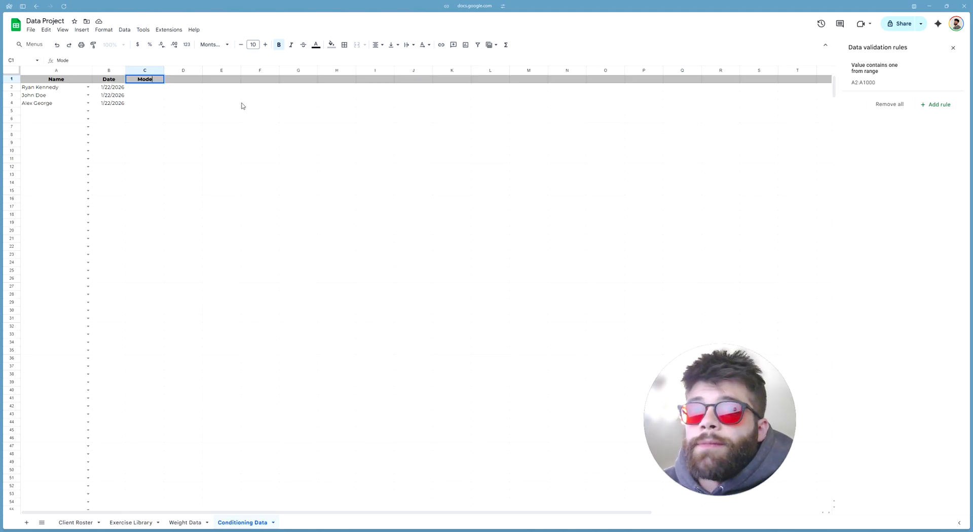
pyautogui.press('Return')
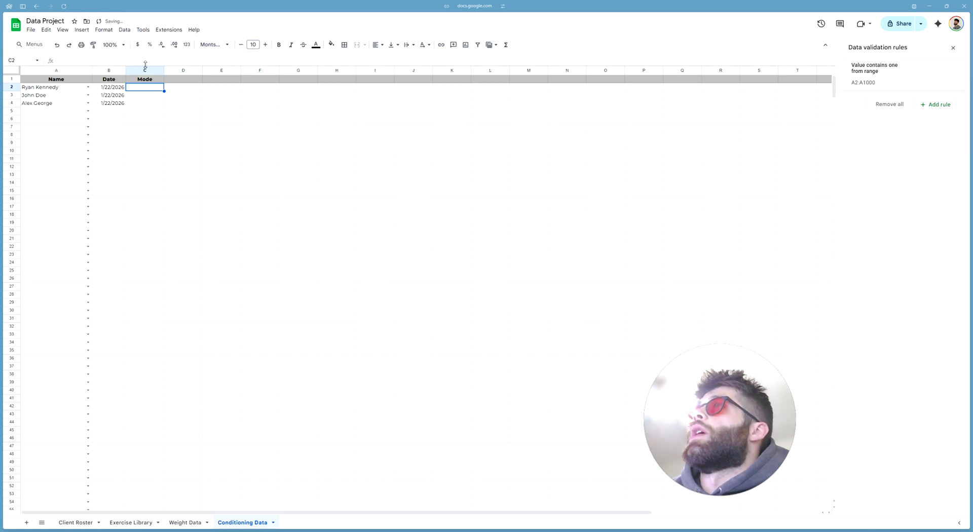
pyautogui.hotkey('ctrl', 'shift', 'Down')
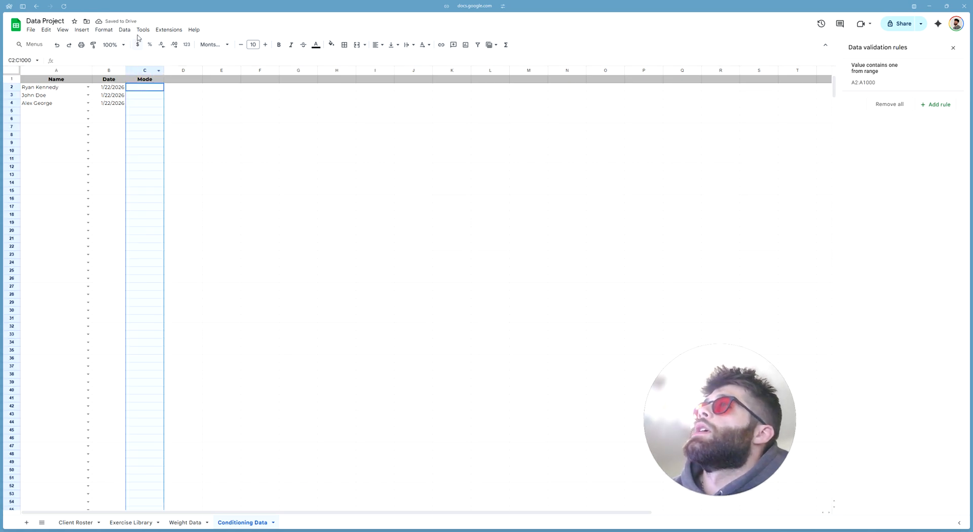
# Create a Mode dropdown rule with options Assault Bike, Rower, SkiErg and Running
pyautogui.click(124, 29)
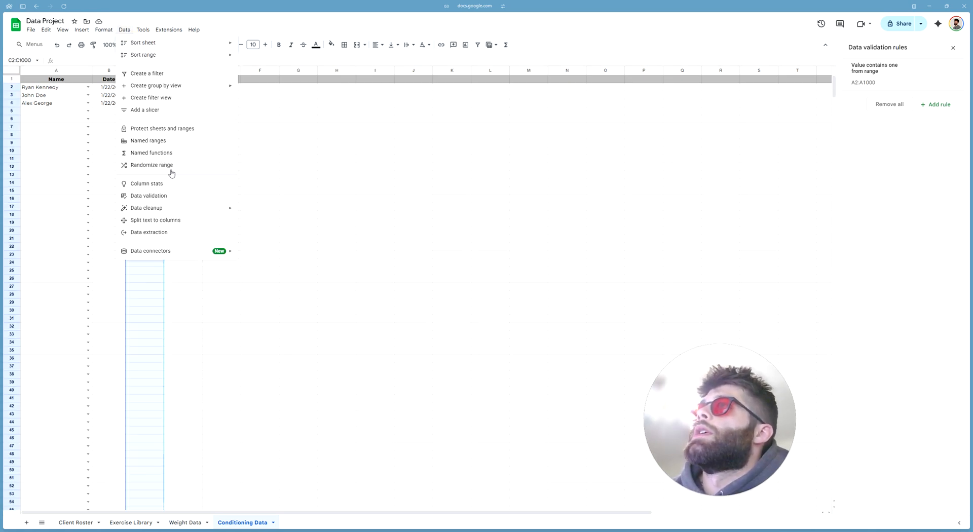
pyautogui.click(169, 196)
pyautogui.click(940, 105)
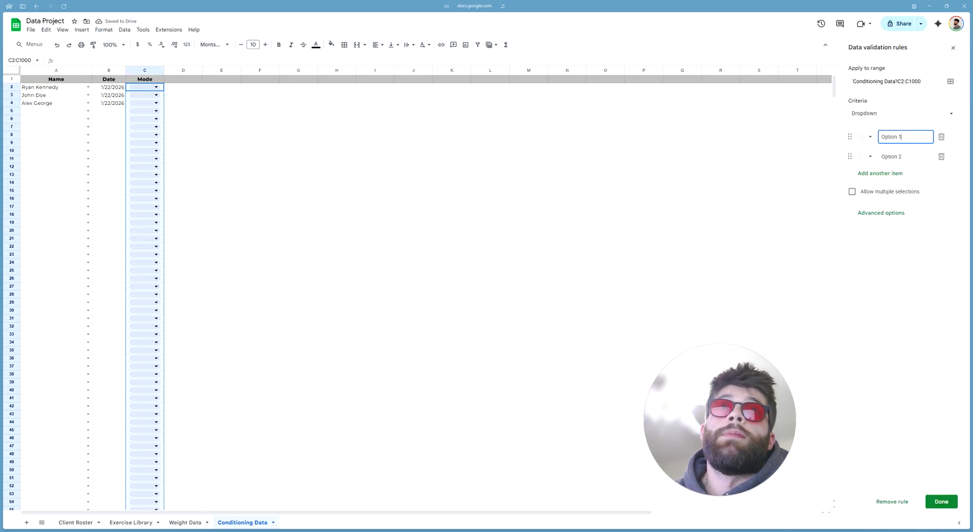
pyautogui.tripleClick(884, 136)
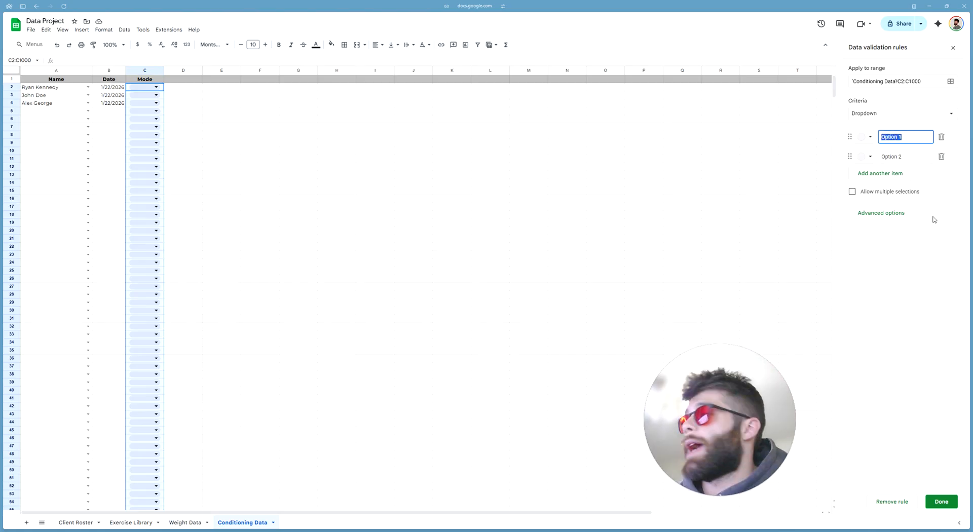
pyautogui.write('Assaul')
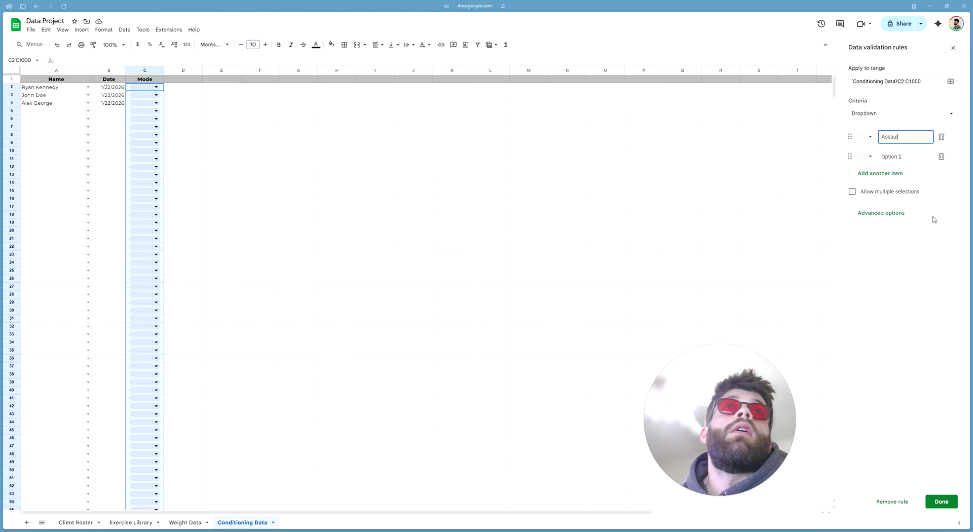
pyautogui.write('t bike')
pyautogui.press('Return')
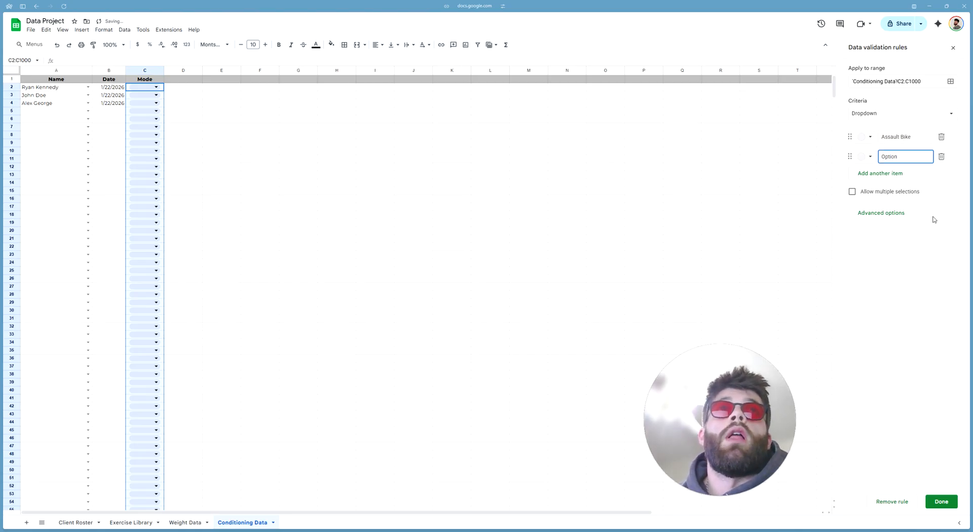
pyautogui.press('BackSpace')
pyautogui.press('BackSpace')
pyautogui.press('BackSpace')
pyautogui.press('BackSpace')
pyautogui.press('BackSpace')
pyautogui.press('BackSpace')
pyautogui.write('Rower')
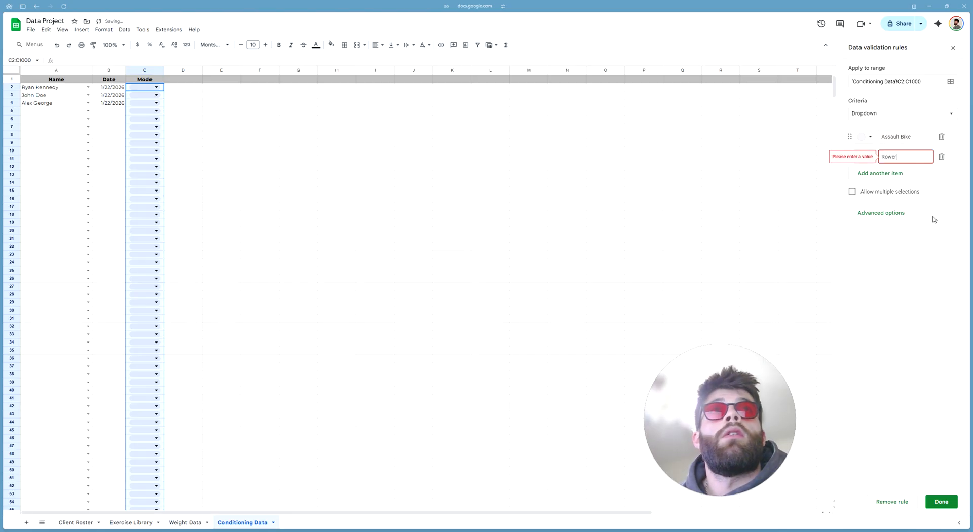
pyautogui.press('Return')
pyautogui.write('SkiErg')
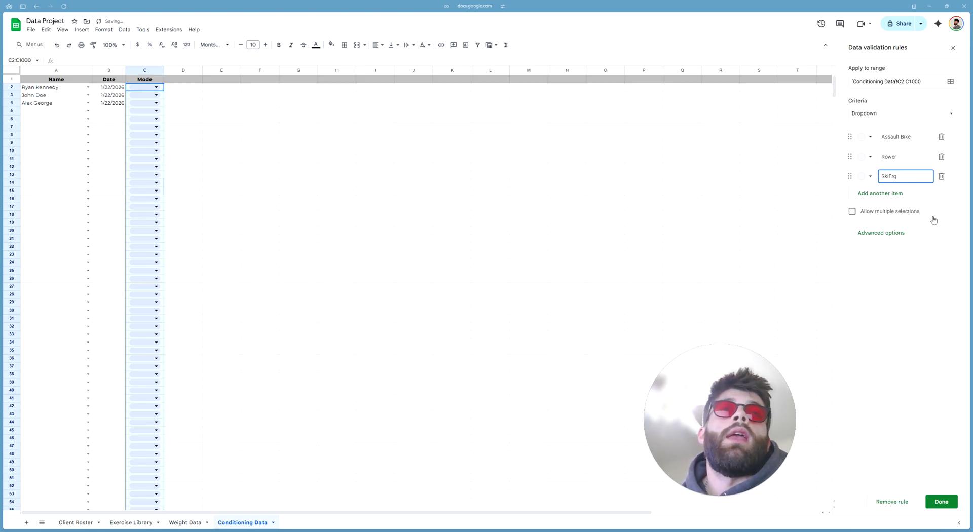
pyautogui.press('Return')
pyautogui.write('Running')
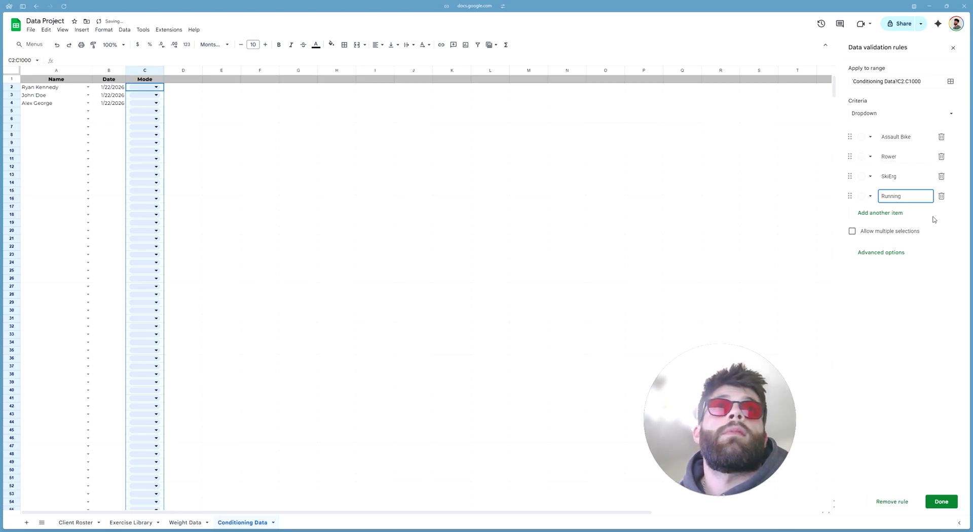
# Set the Mode dropdown to plain Arrow display style and save the rule
pyautogui.click(892, 257)
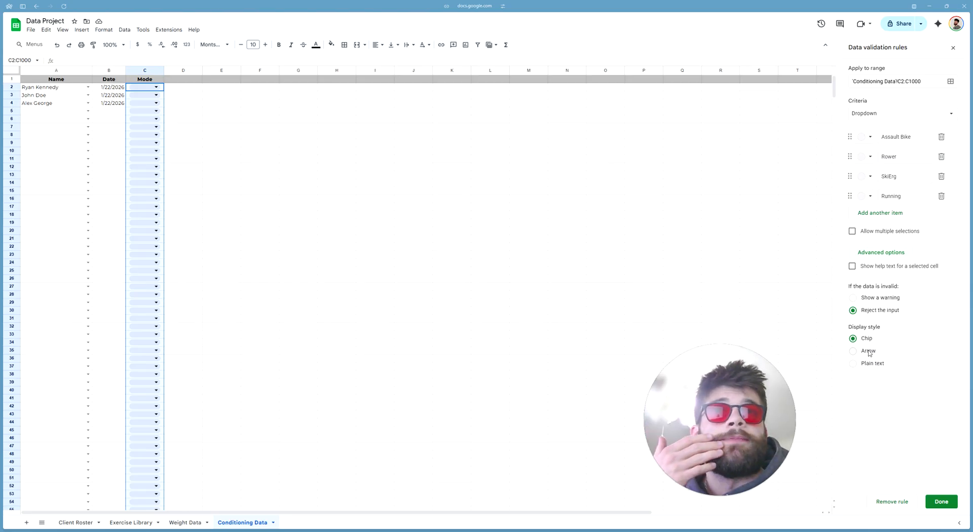
pyautogui.click(868, 352)
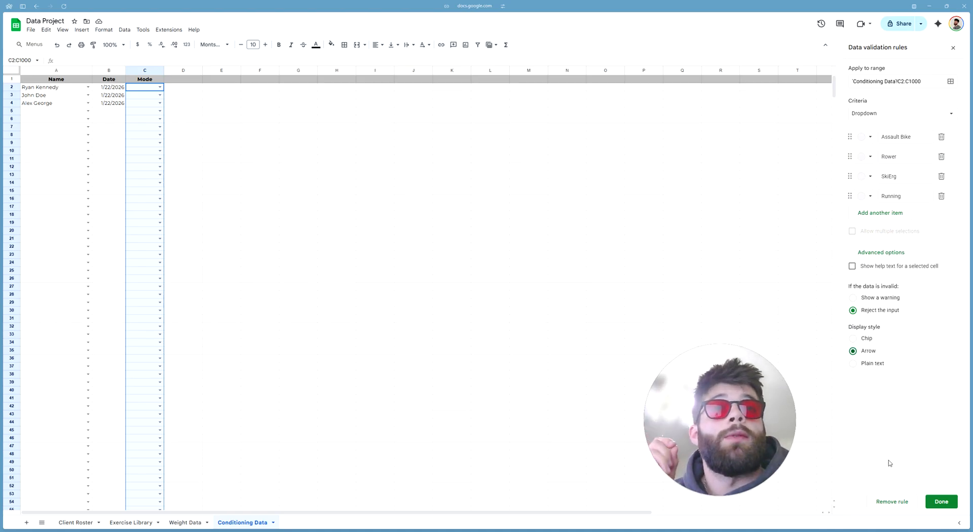
pyautogui.click(943, 502)
pyautogui.click(223, 145)
pyautogui.click(156, 88)
pyautogui.click(161, 88)
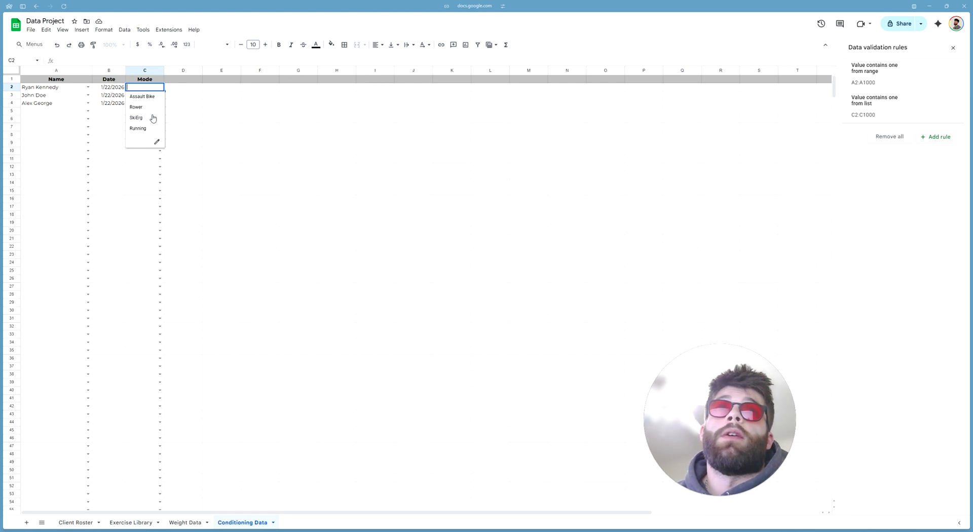
# Choose Assault Bike, Rower and Running for C2:C4, then widen column C
pyautogui.click(141, 96)
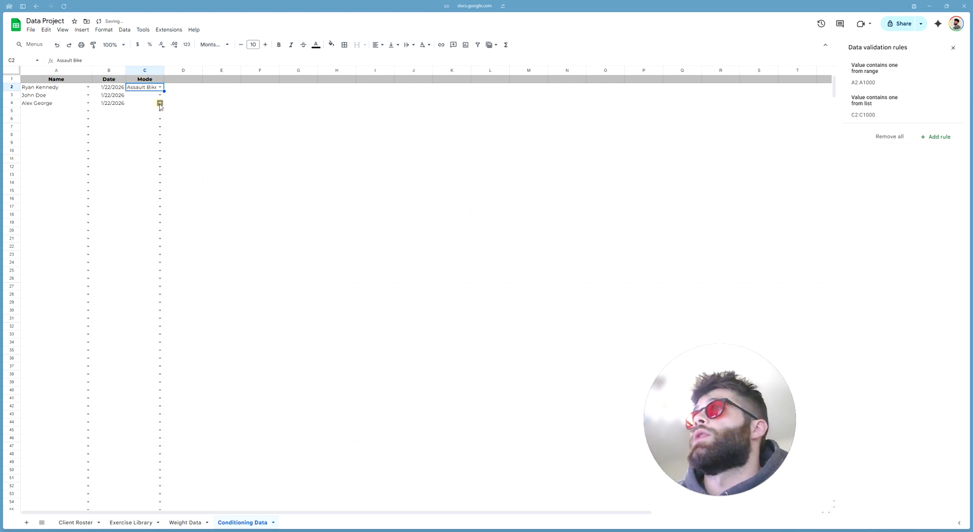
pyautogui.click(160, 95)
pyautogui.click(145, 114)
pyautogui.click(159, 103)
pyautogui.click(146, 131)
pyautogui.click(160, 103)
pyautogui.click(149, 144)
pyautogui.click(185, 127)
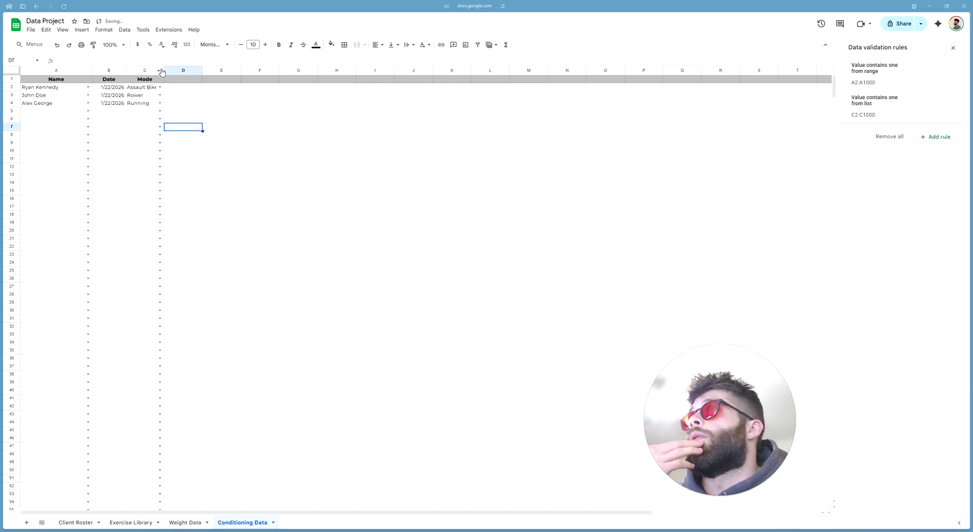
pyautogui.moveTo(164, 69); pyautogui.dragTo(189, 69)
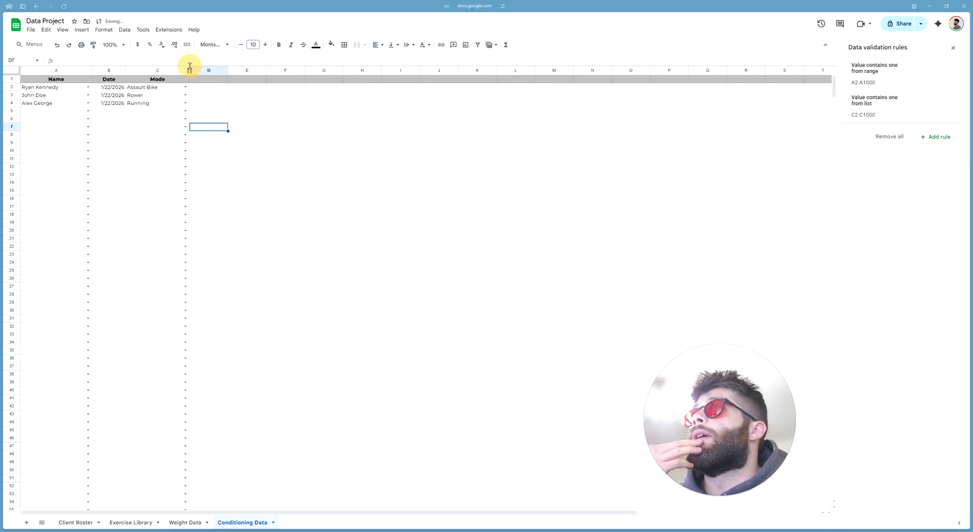
pyautogui.click(255, 120)
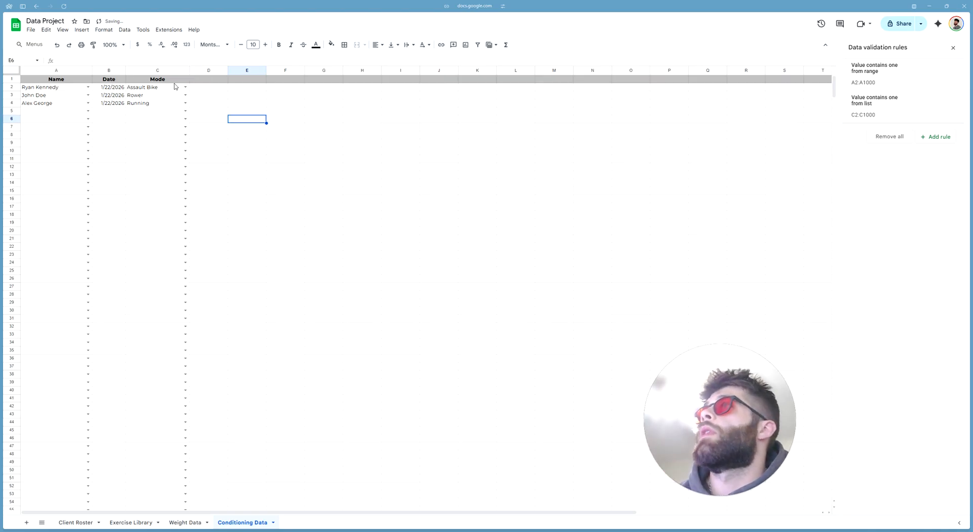
pyautogui.moveTo(350, 224); pyautogui.dragTo(352, 234)
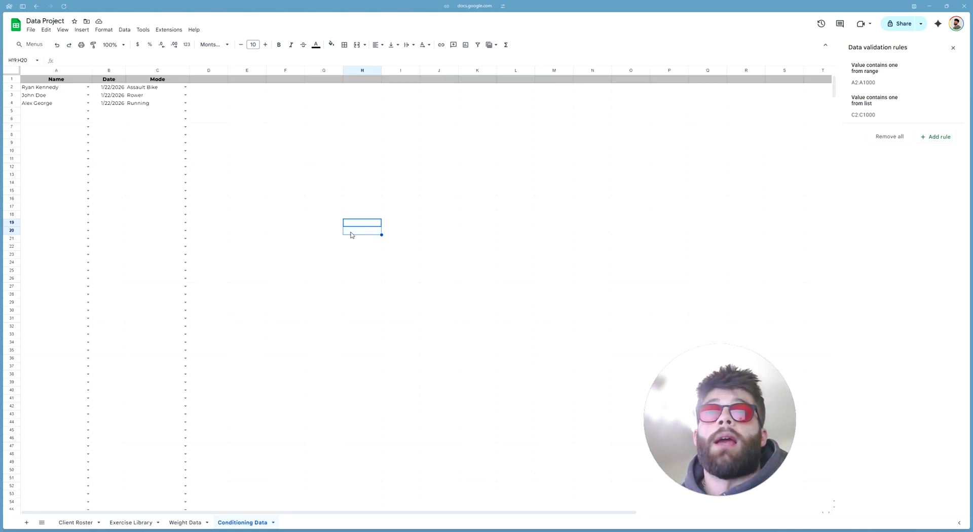
# Enter 'Time' in cell D1 as the fourth column header
pyautogui.click(206, 80)
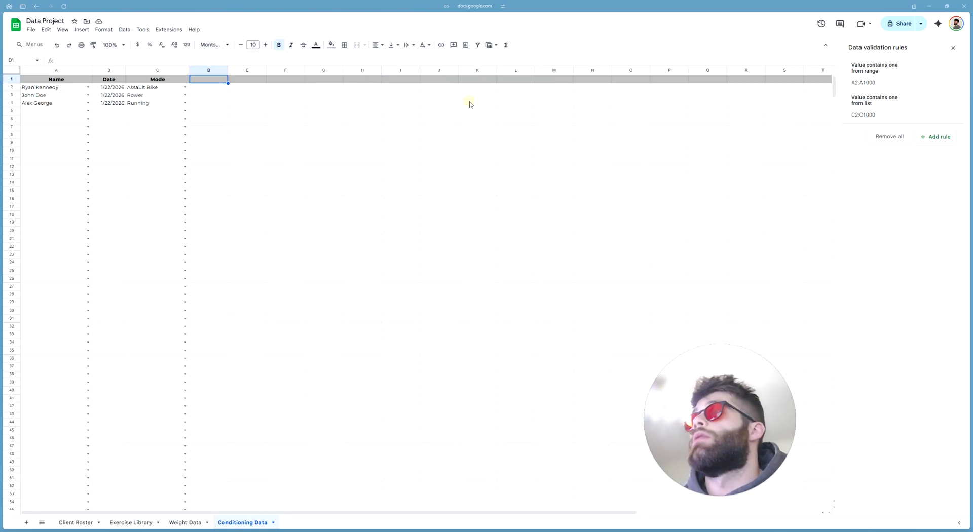
pyautogui.write('Time')
pyautogui.press('Return')
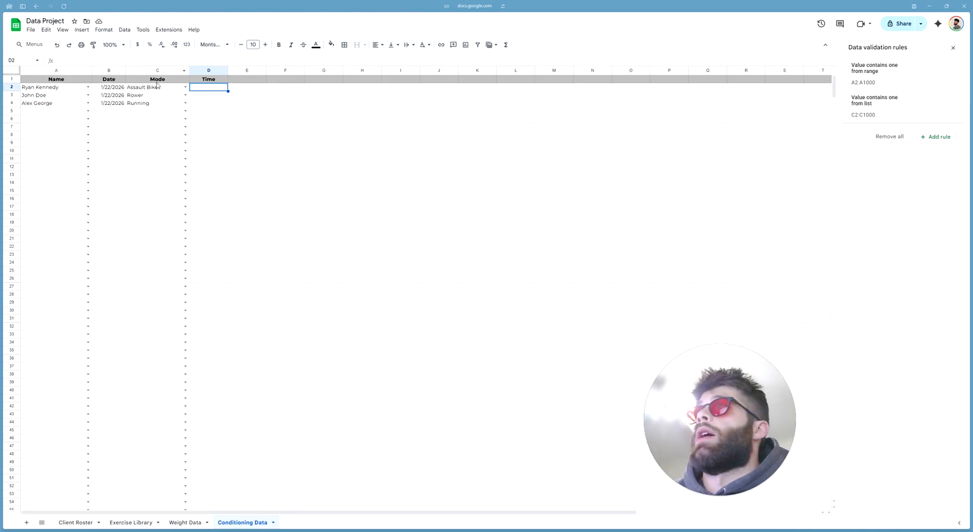
pyautogui.click(269, 103)
pyautogui.click(240, 81)
pyautogui.click(289, 119)
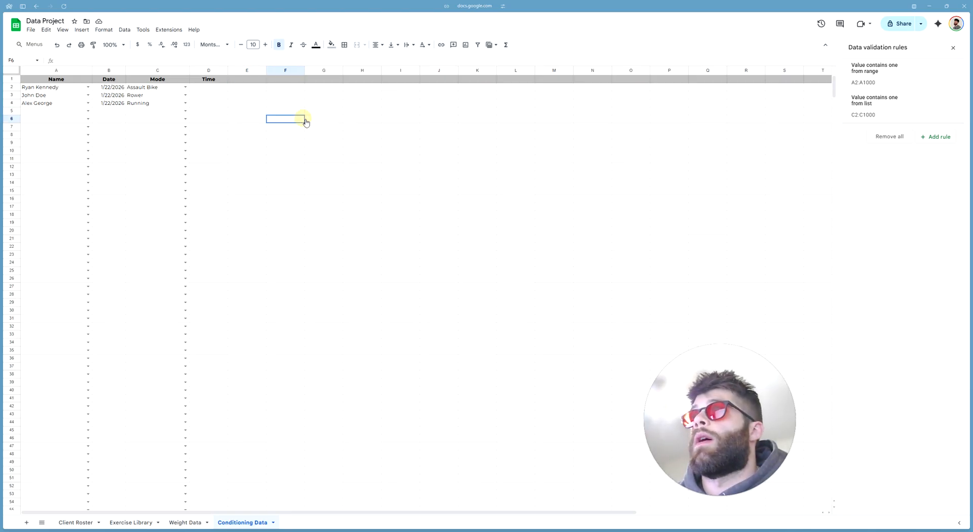
pyautogui.write('Time')
pyautogui.press('Tab')
pyautogui.write('Distance')
pyautogui.press('Tab')
pyautogui.write('Calorie')
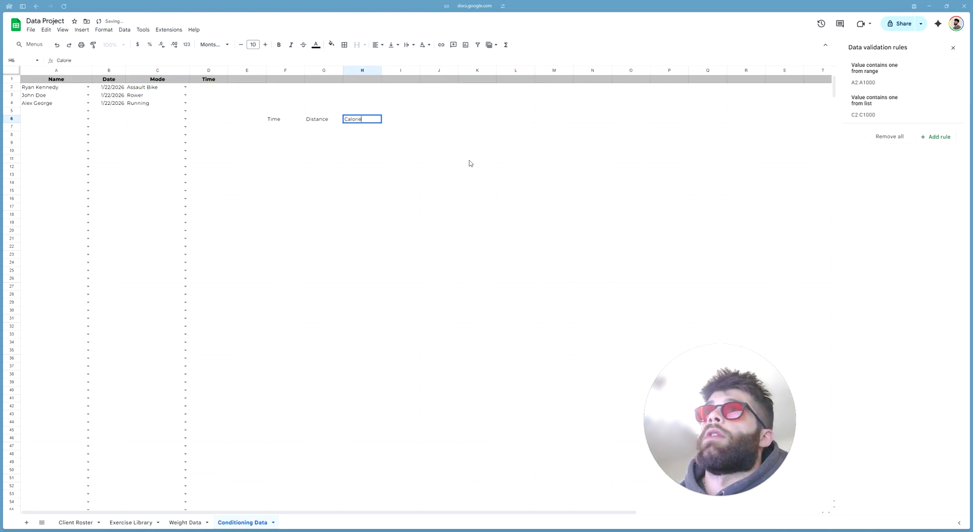
pyautogui.press('Tab')
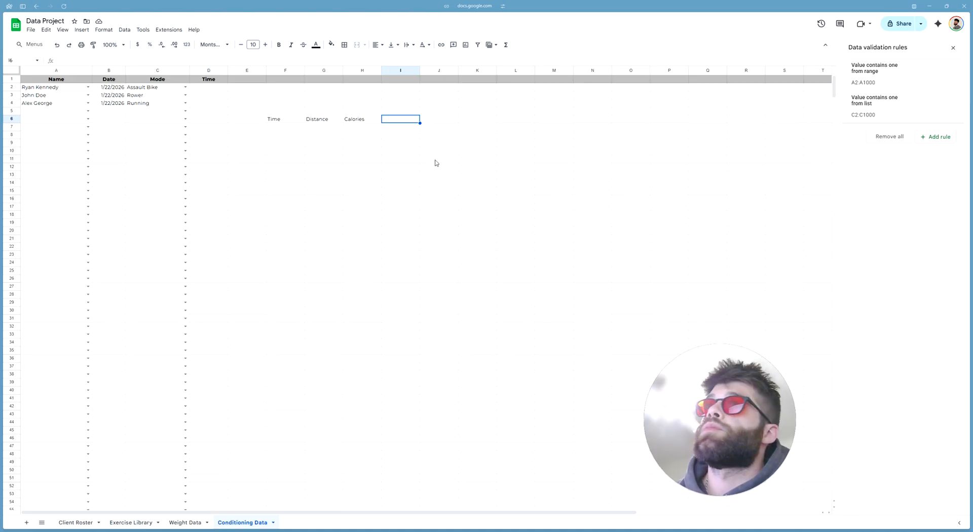
pyautogui.click(357, 121)
pyautogui.press('Delete')
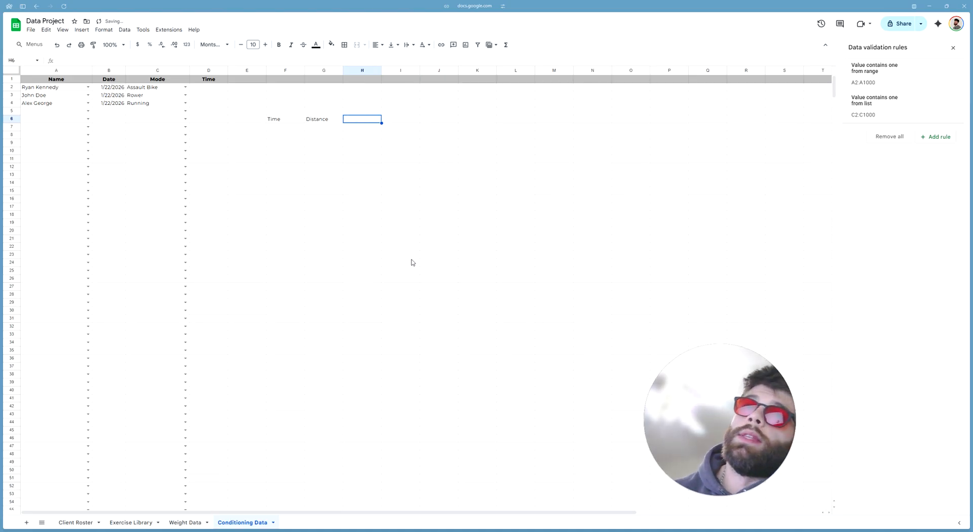
pyautogui.click(405, 255)
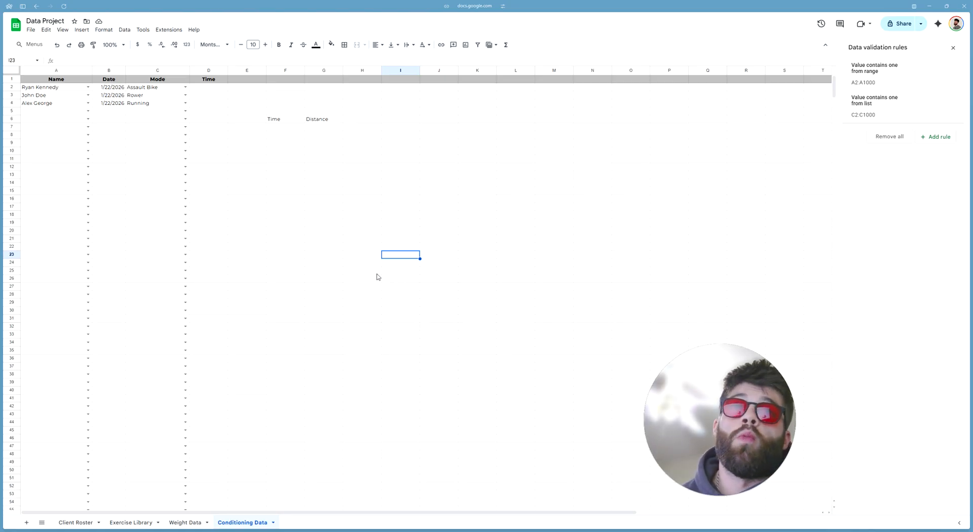
pyautogui.click(350, 194)
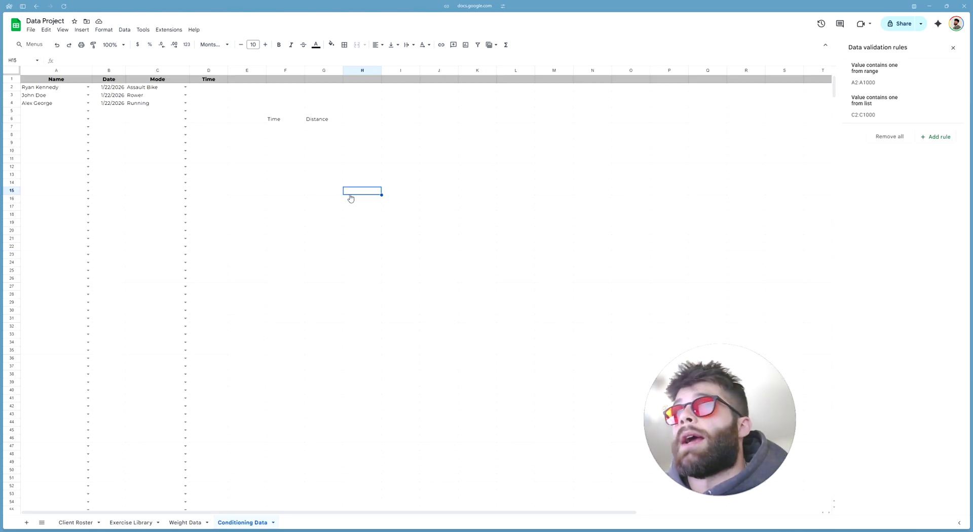
pyautogui.moveTo(292, 121); pyautogui.dragTo(316, 118)
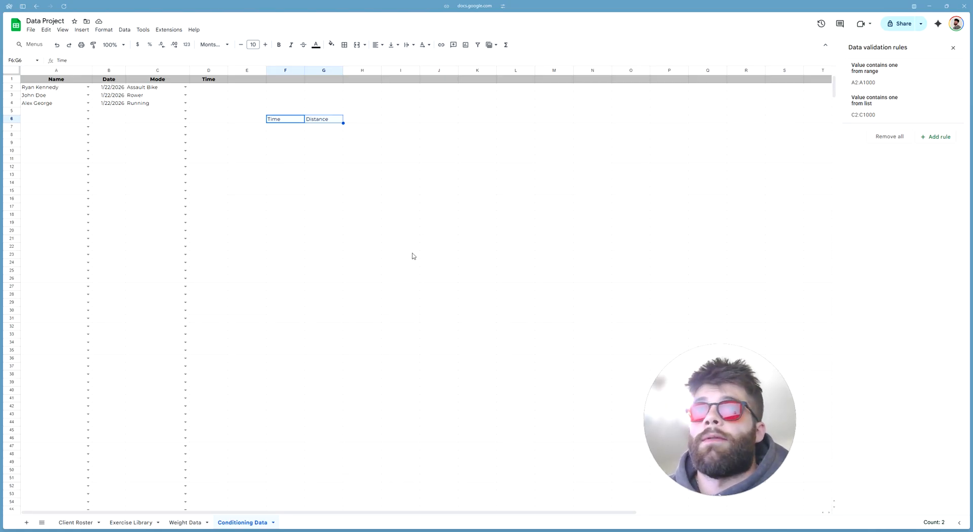
pyautogui.click(401, 230)
pyautogui.moveTo(291, 120); pyautogui.dragTo(338, 123)
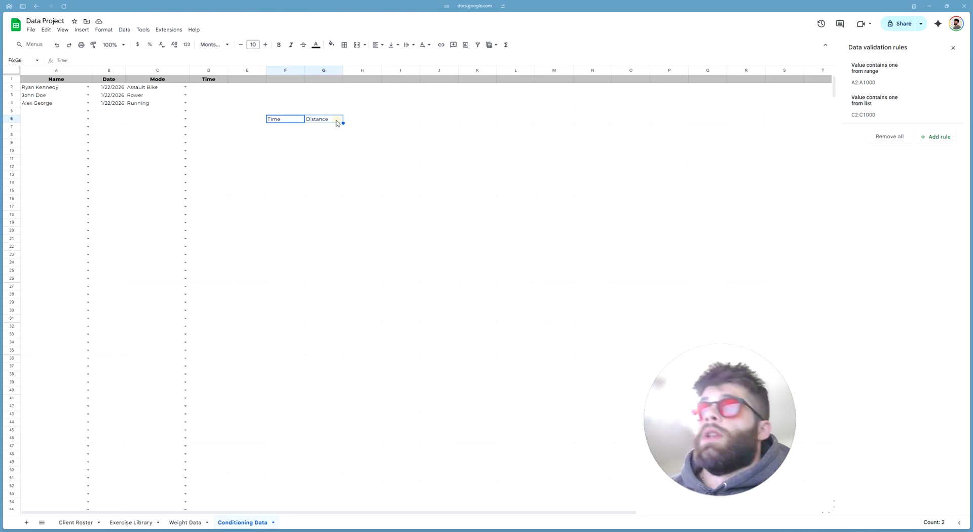
pyautogui.press('Delete')
pyautogui.moveTo(360, 174); pyautogui.dragTo(349, 166)
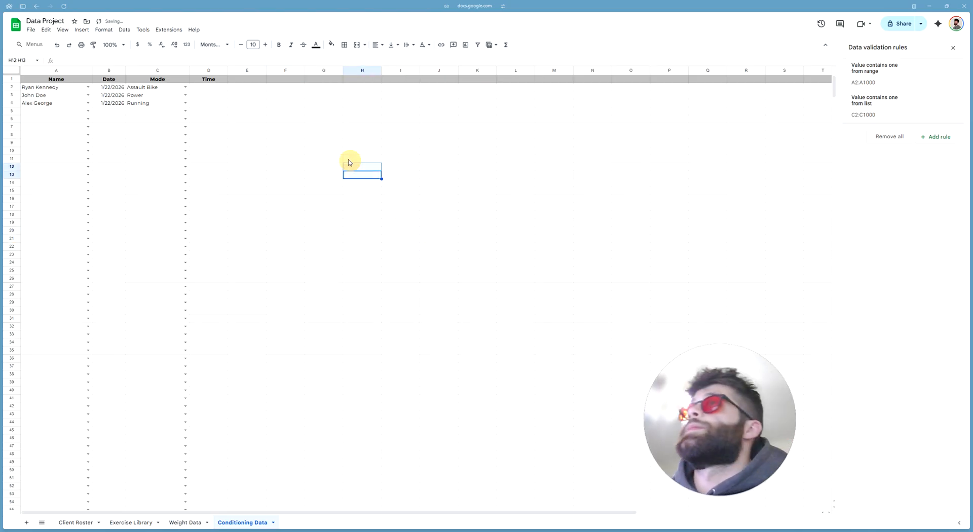
pyautogui.click(211, 81)
pyautogui.click(242, 80)
pyautogui.write('Dist (m)')
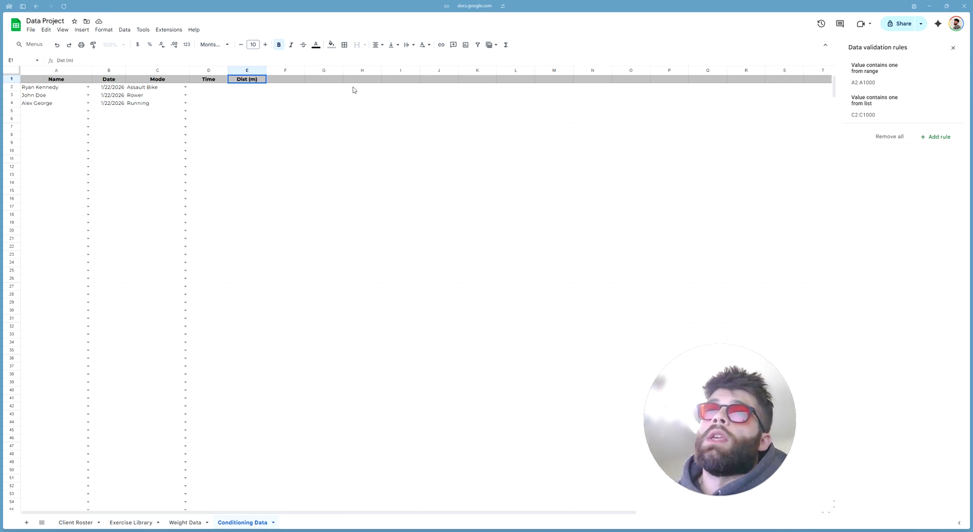
# Correct the E1 header to Dist (mi) and enter Dist (m) in F1
pyautogui.press('BackSpace')
pyautogui.write('i)')
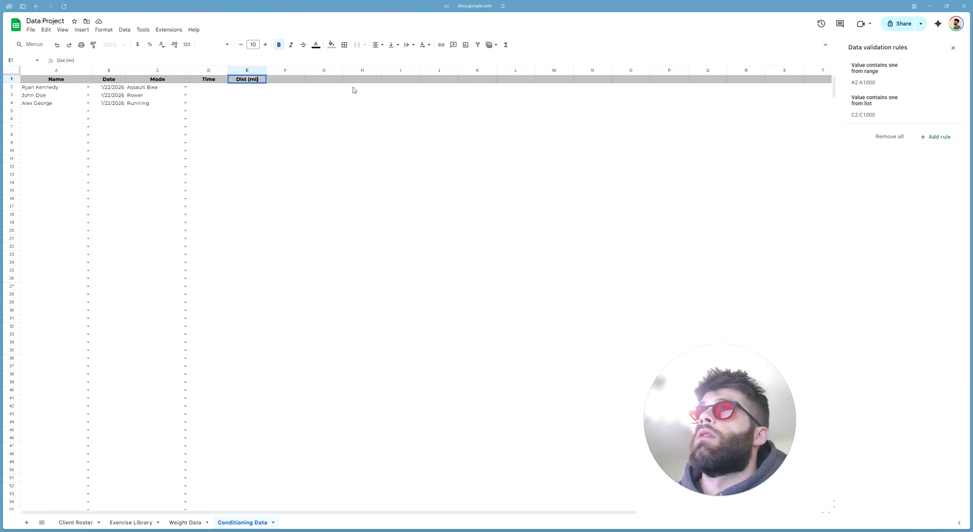
pyautogui.press('Tab')
pyautogui.write('Dist (m)')
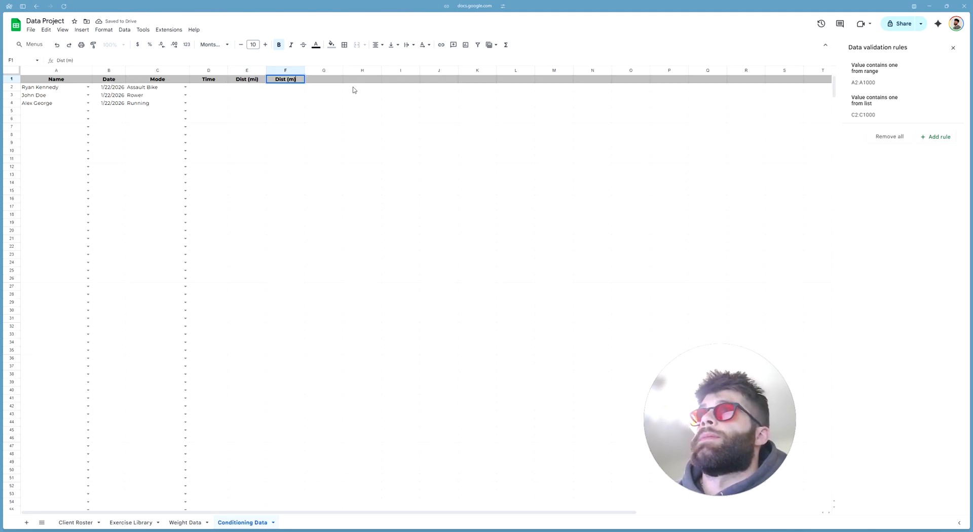
pyautogui.press('Return')
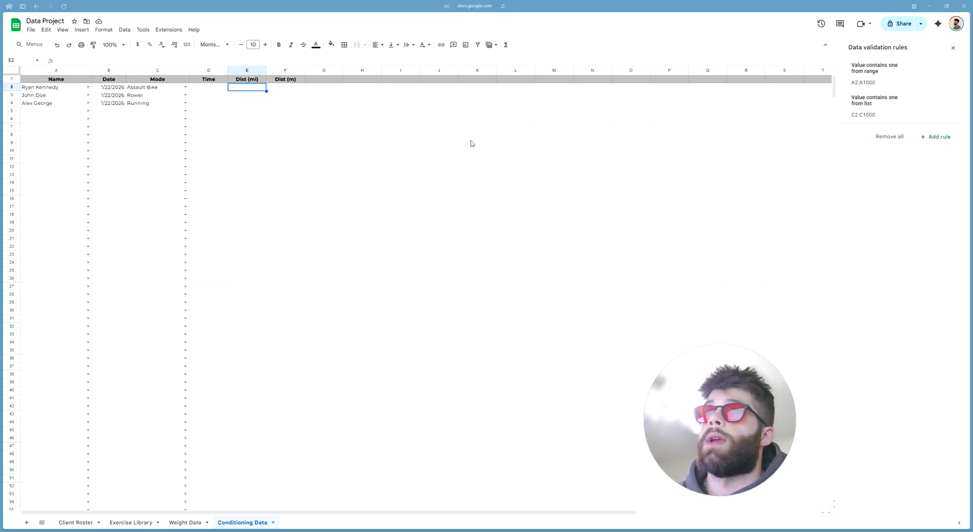
pyautogui.click(339, 80)
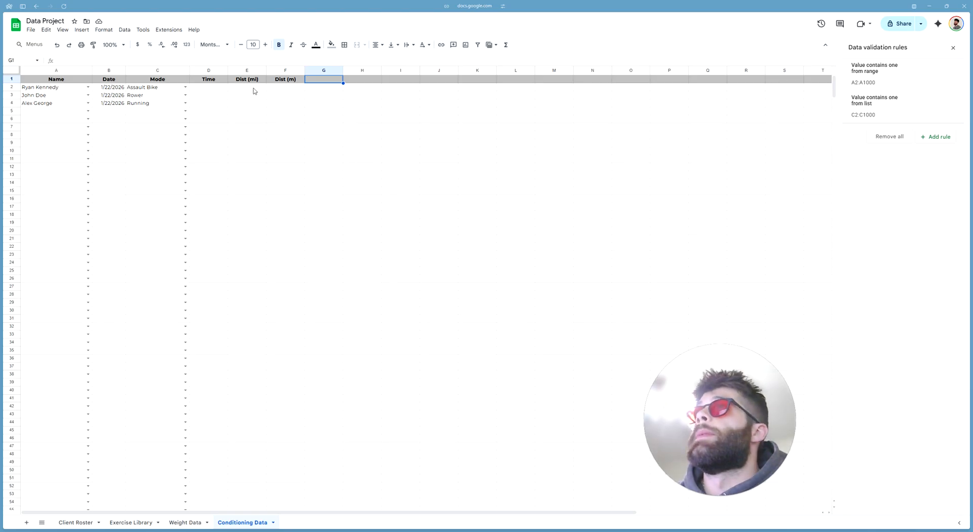
# Enter Calories in G1 and RPE in H1
pyautogui.write('Calories')
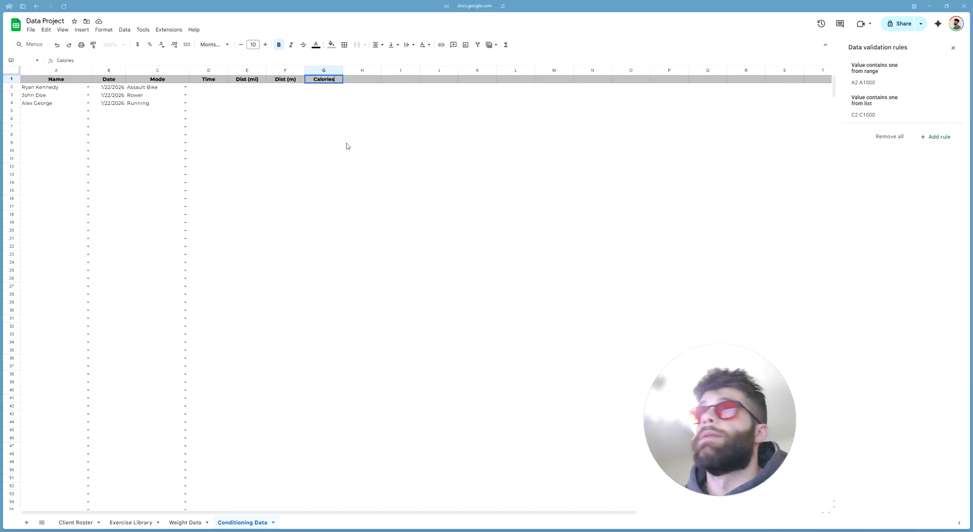
pyautogui.press('Tab')
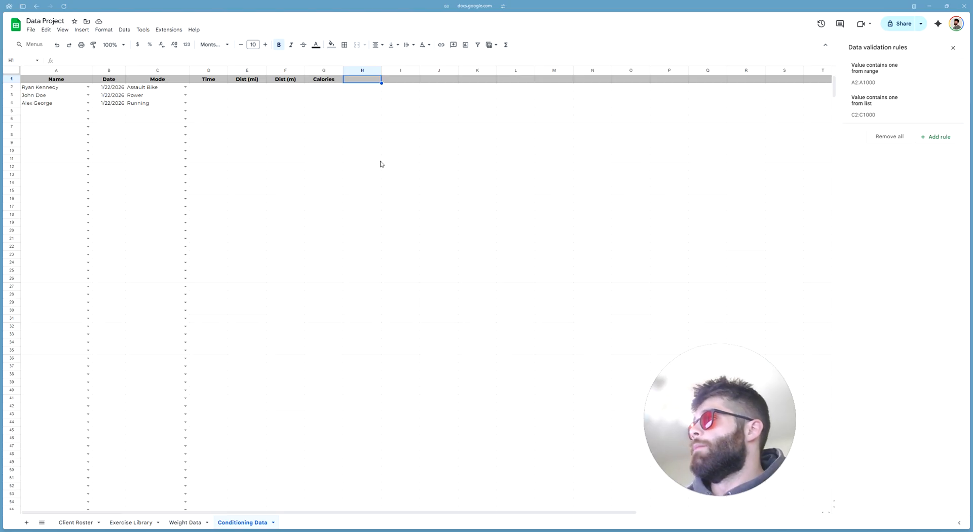
pyautogui.write('RPE')
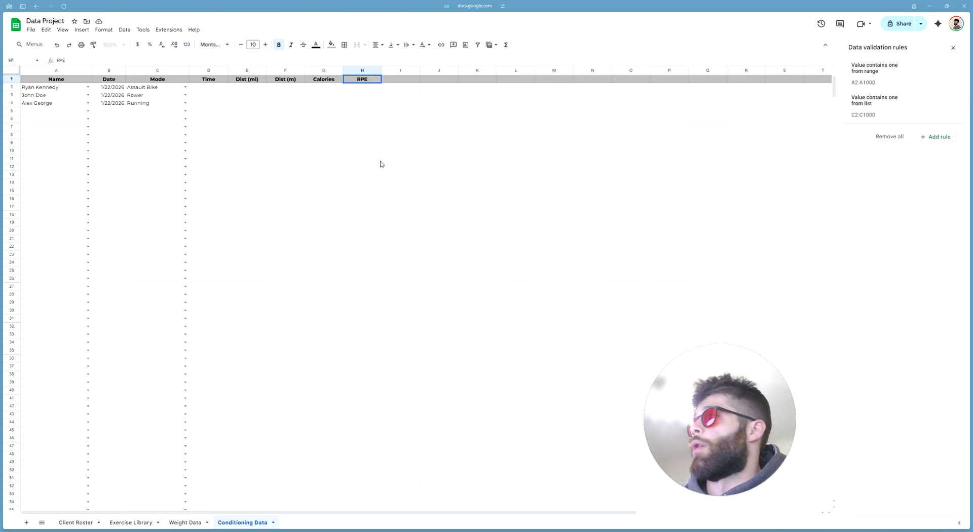
pyautogui.press('Tab')
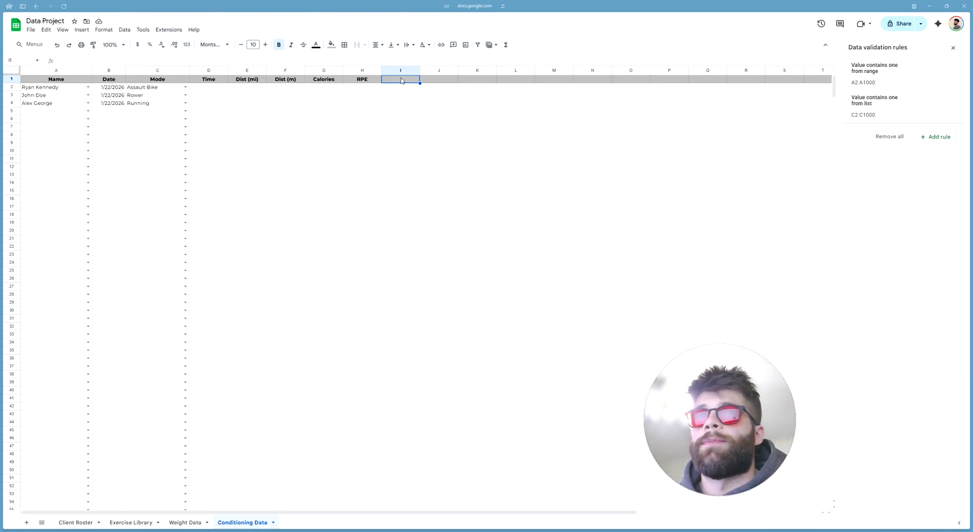
# Enter Damper in I1 and avgRPM in J1
pyautogui.write('Damper')
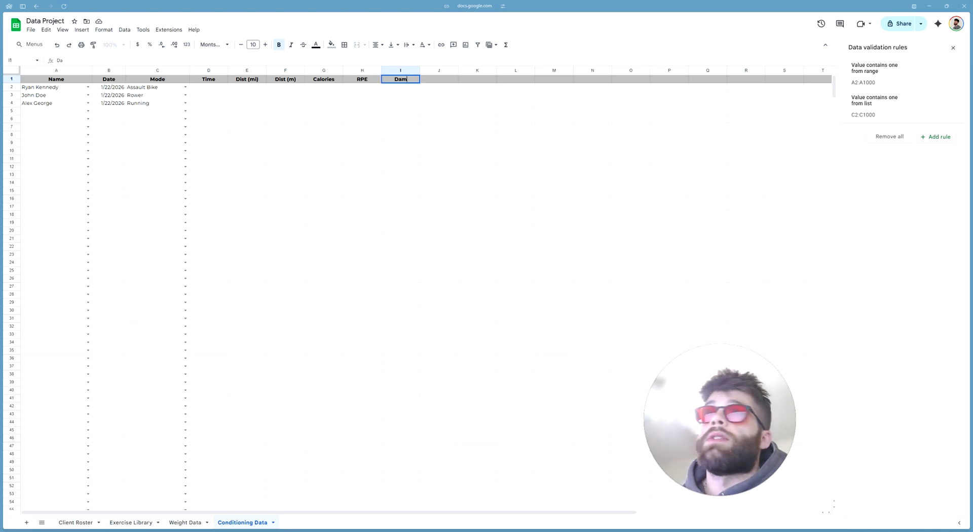
pyautogui.click(448, 111)
pyautogui.click(419, 81)
pyautogui.click(400, 88)
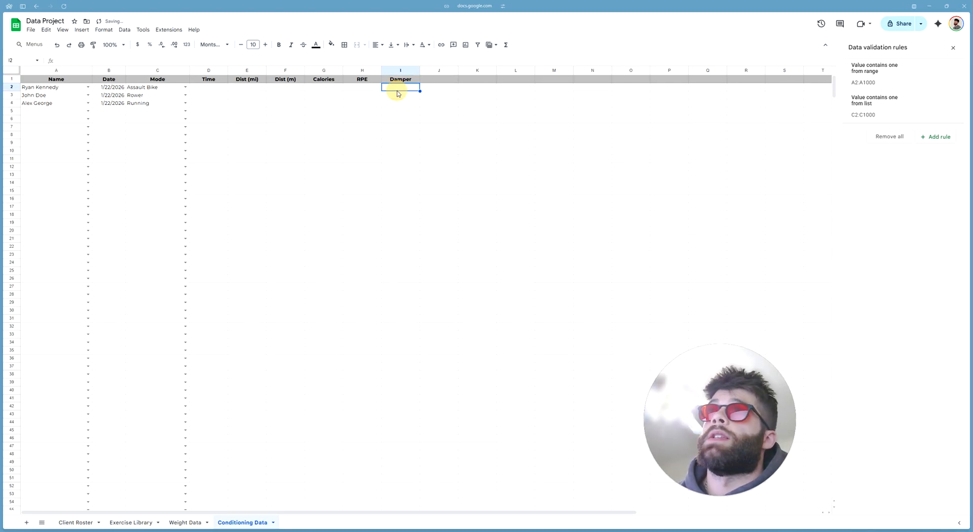
pyautogui.click(441, 80)
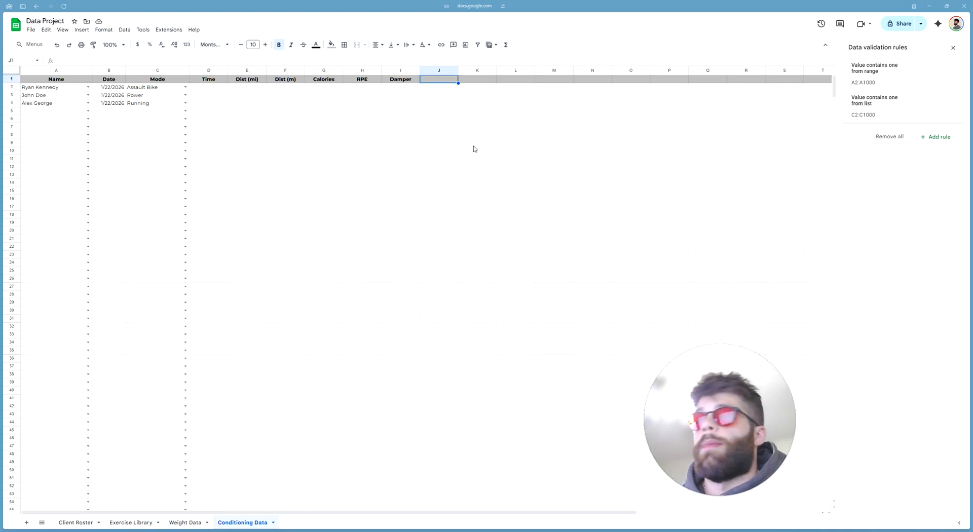
pyautogui.write('avgRPM')
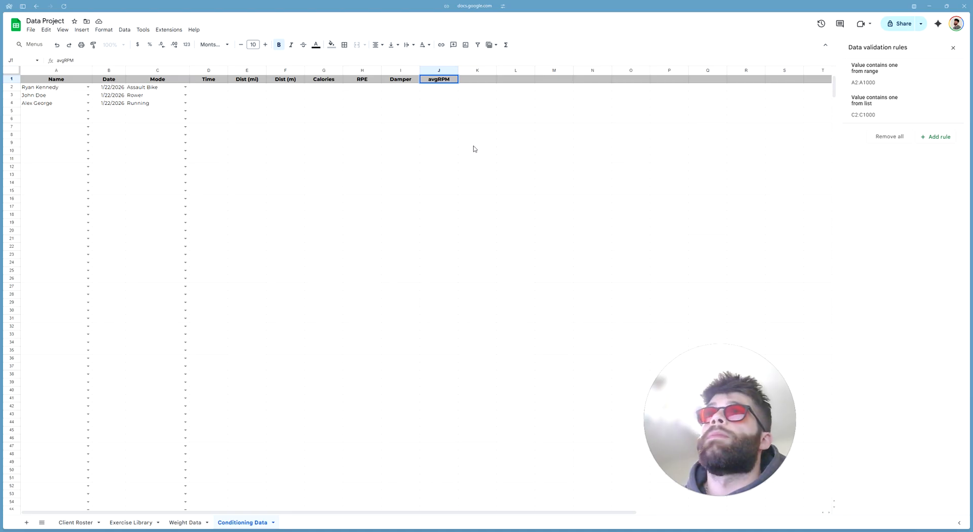
pyautogui.press('Return')
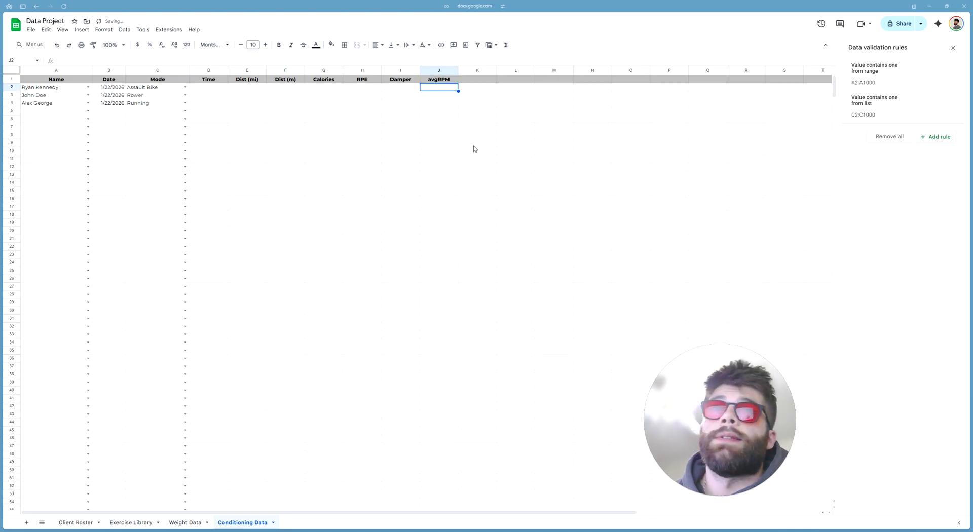
# Review the avgRPM header and the first entry cells under Time, Dist (mi), Calories and avgRPM
pyautogui.click(448, 79)
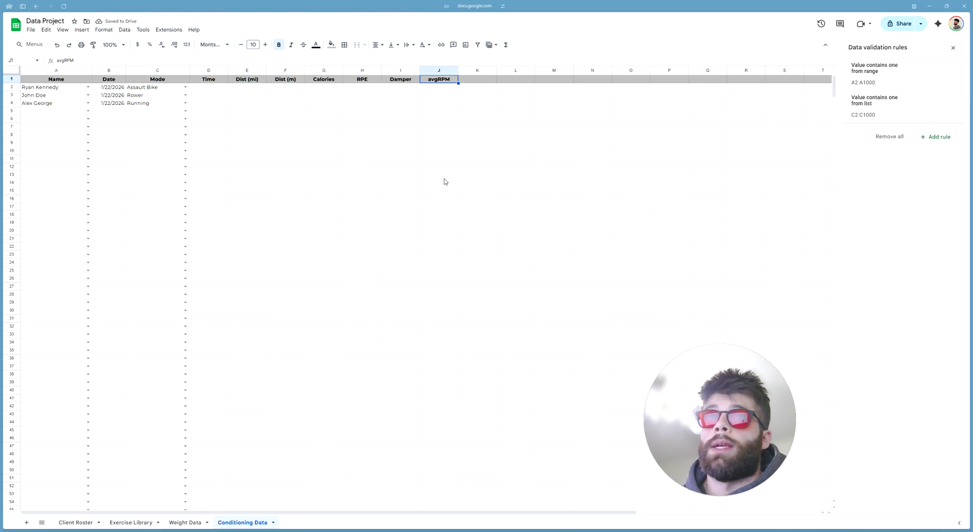
pyautogui.click(219, 90)
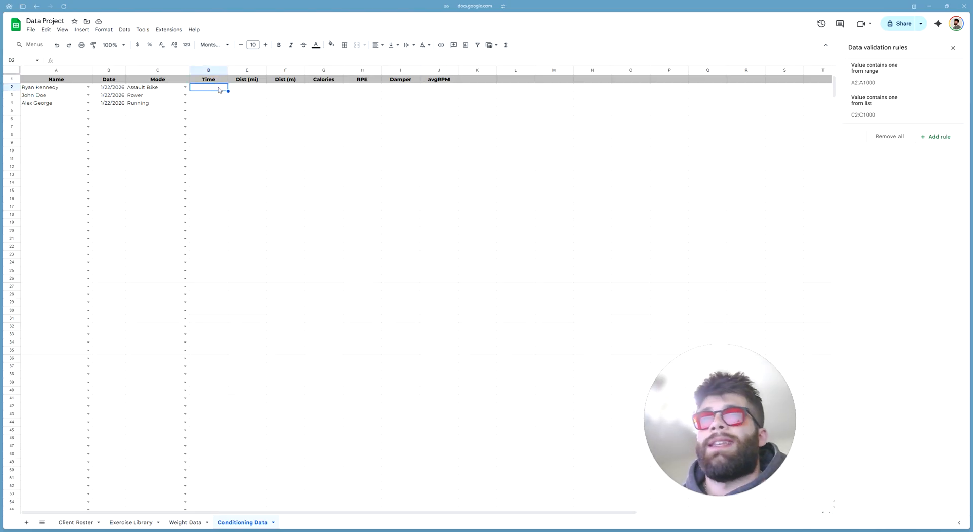
pyautogui.click(255, 89)
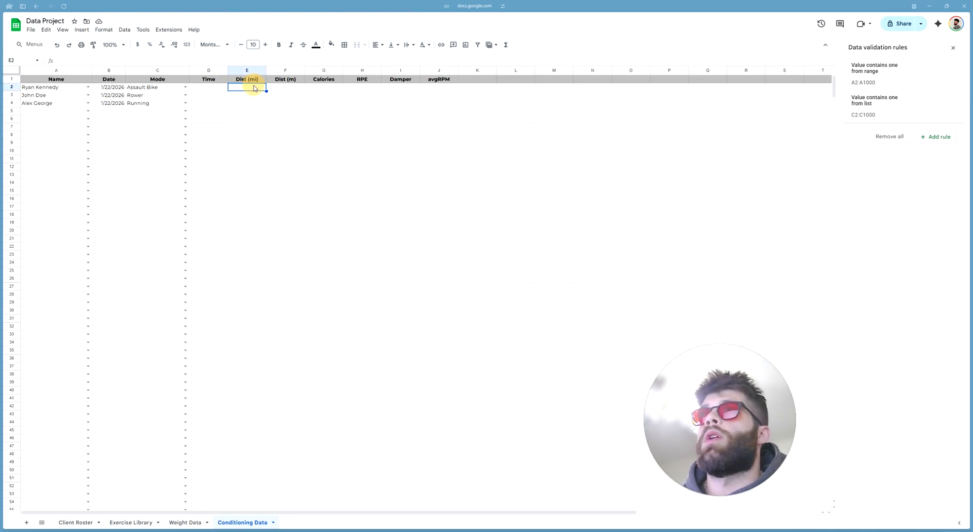
pyautogui.click(213, 89)
pyautogui.click(251, 90)
pyautogui.click(336, 89)
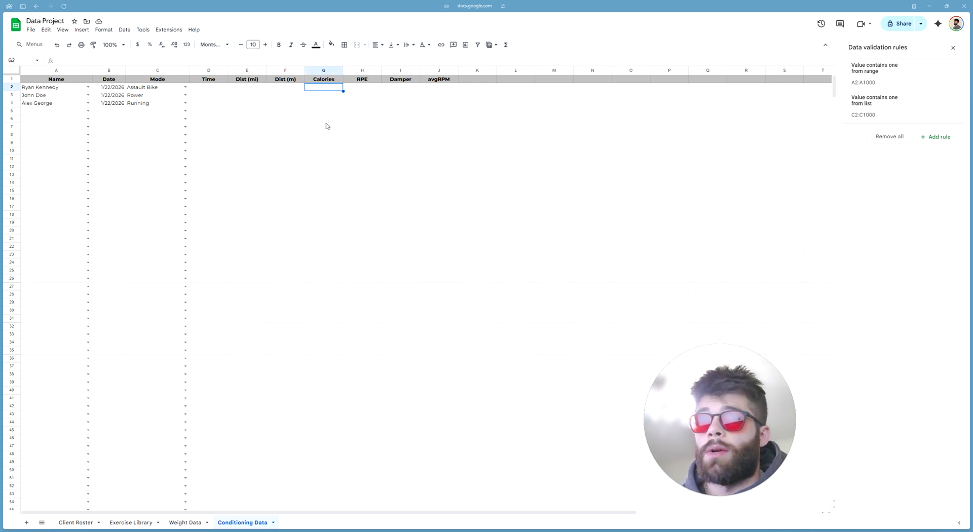
pyautogui.click(452, 87)
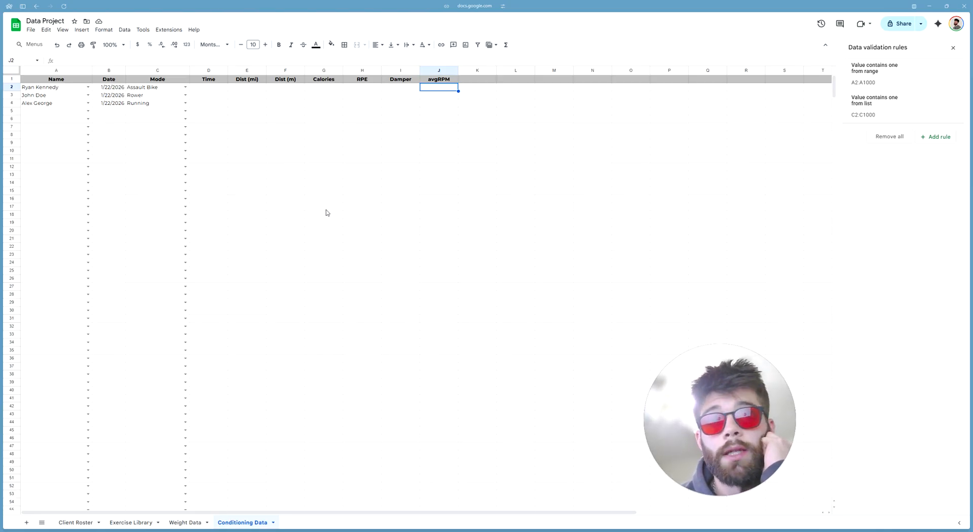
# Replace the avgWatts entry with MaxHR in K1, then add avgHR, 1minHR and 2minHR in L1:N1
pyautogui.click(475, 81)
pyautogui.write('avgWatts')
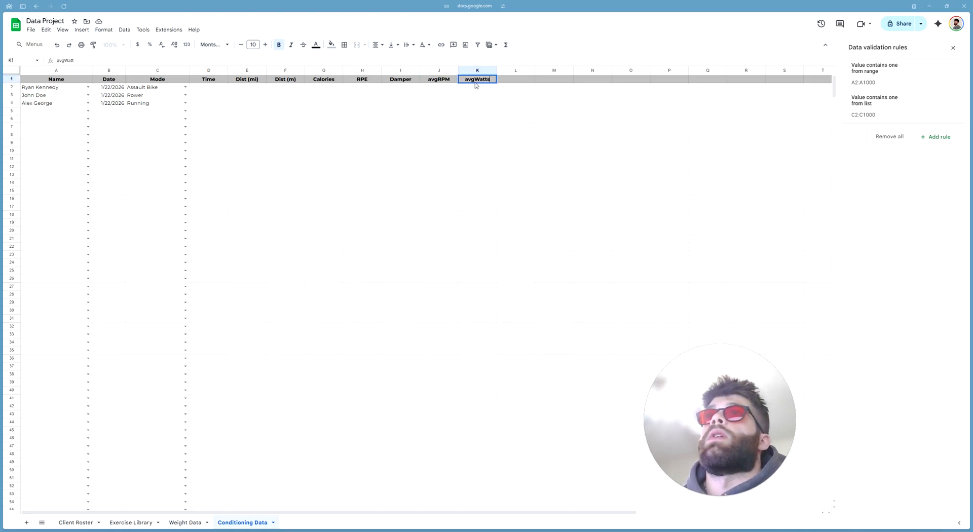
pyautogui.press('BackSpace')
pyautogui.press('BackSpace')
pyautogui.press('BackSpace')
pyautogui.press('BackSpace')
pyautogui.press('BackSpace')
pyautogui.press('BackSpace')
pyautogui.press('BackSpace')
pyautogui.press('BackSpace')
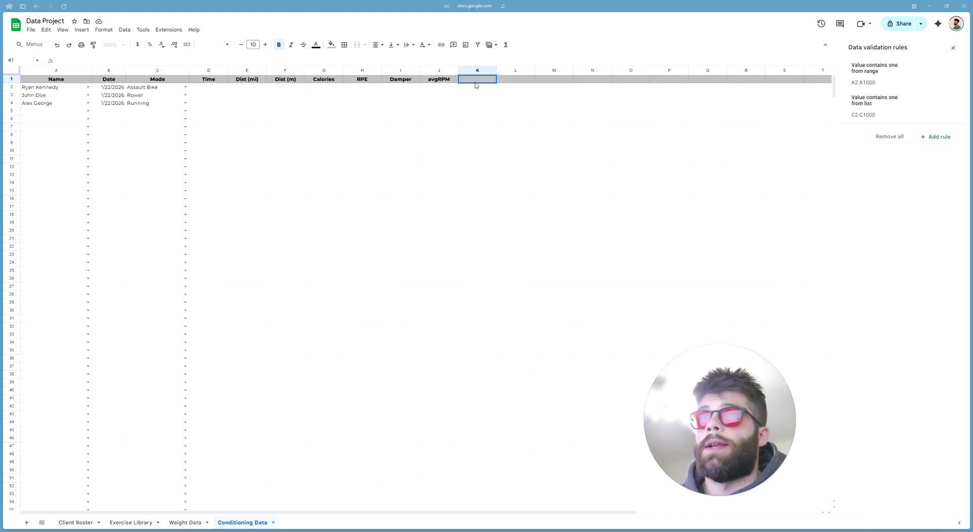
pyautogui.write('MaxHR')
pyautogui.press('Tab')
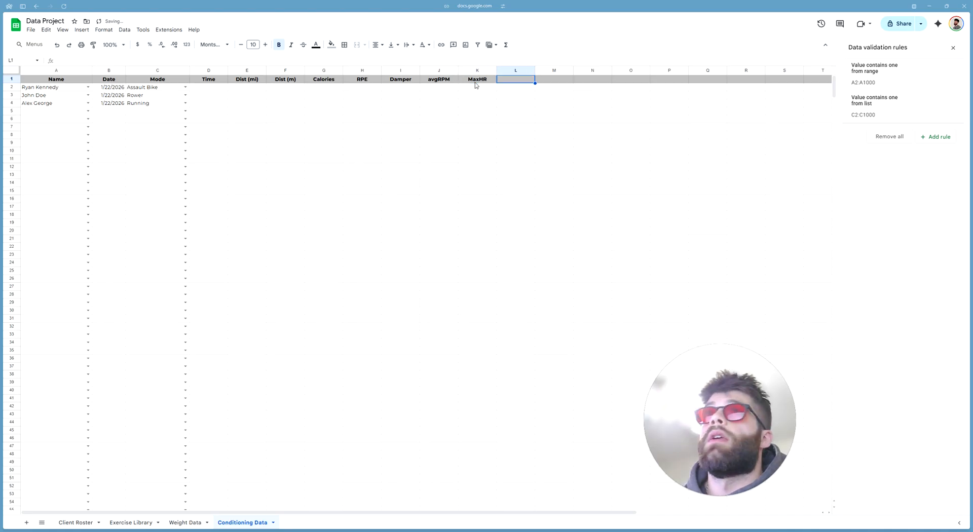
pyautogui.write('avgHR')
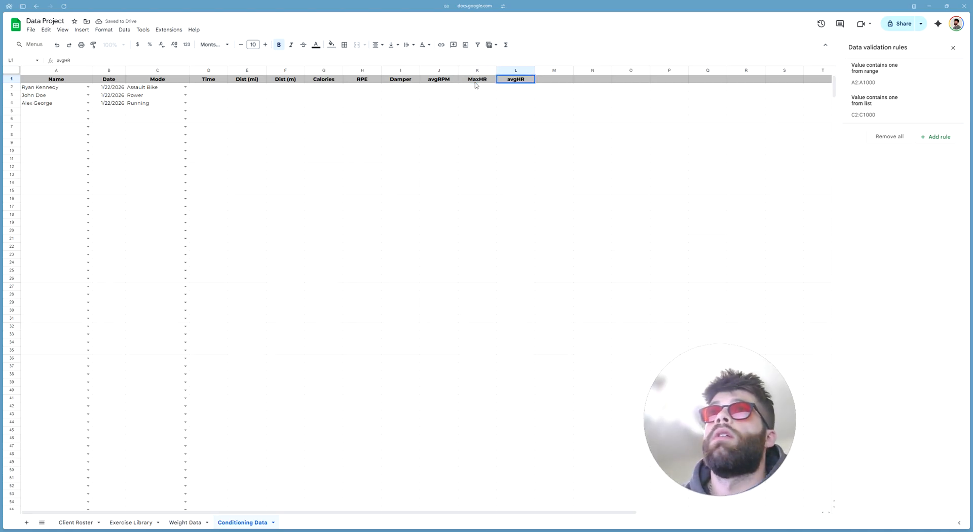
pyautogui.press('Tab')
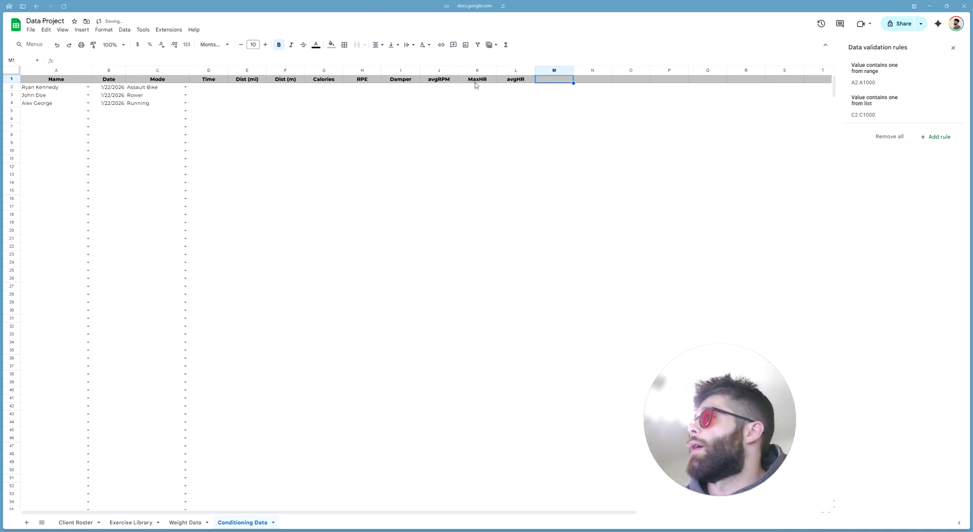
pyautogui.write('1minHR')
pyautogui.press('Tab')
pyautogui.write('2minHR')
pyautogui.click(477, 86)
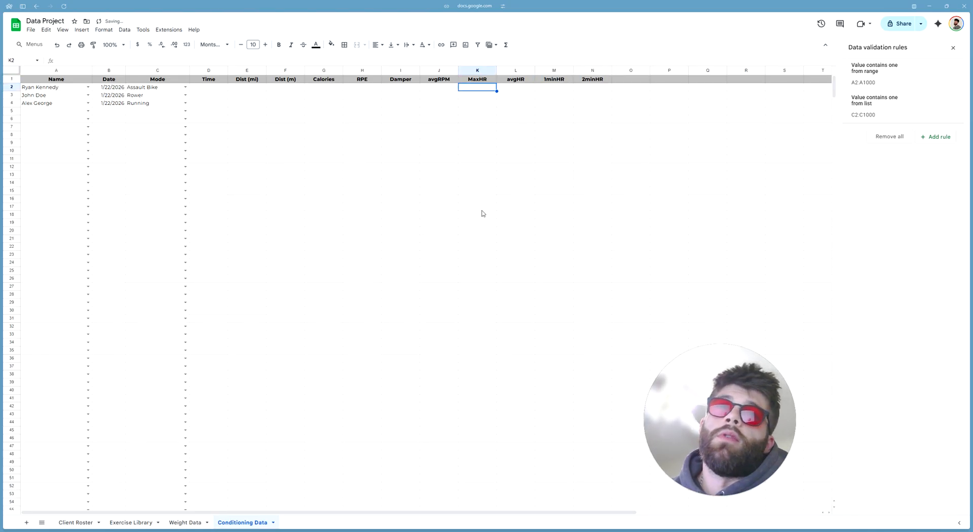
# Check the K1:N1 heart-rate headers and the entry cells beneath them
pyautogui.moveTo(476, 79); pyautogui.dragTo(590, 79)
pyautogui.click(490, 121)
pyautogui.click(482, 79)
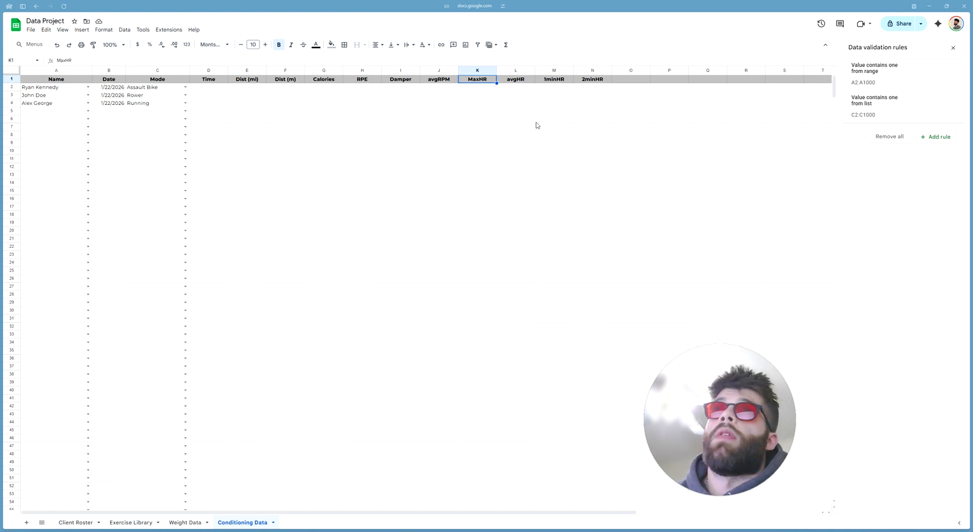
pyautogui.click(515, 88)
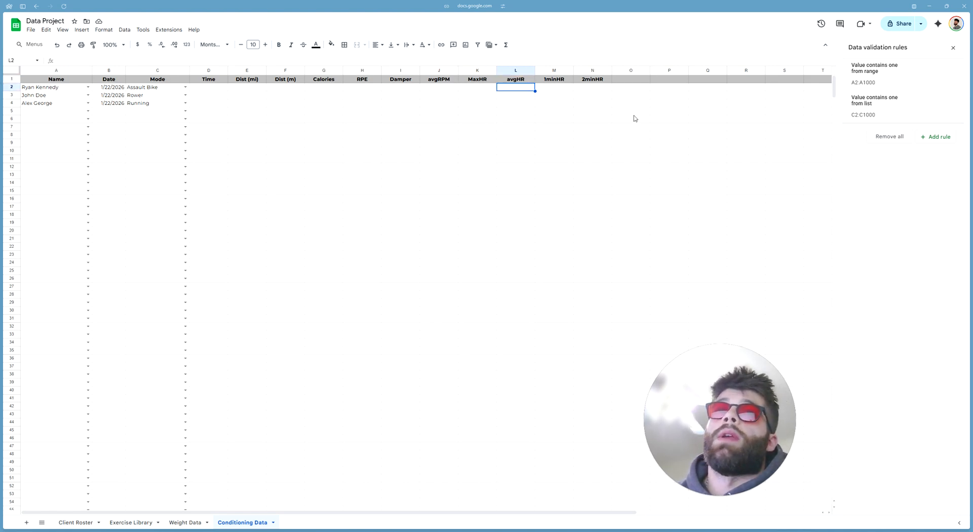
pyautogui.click(514, 81)
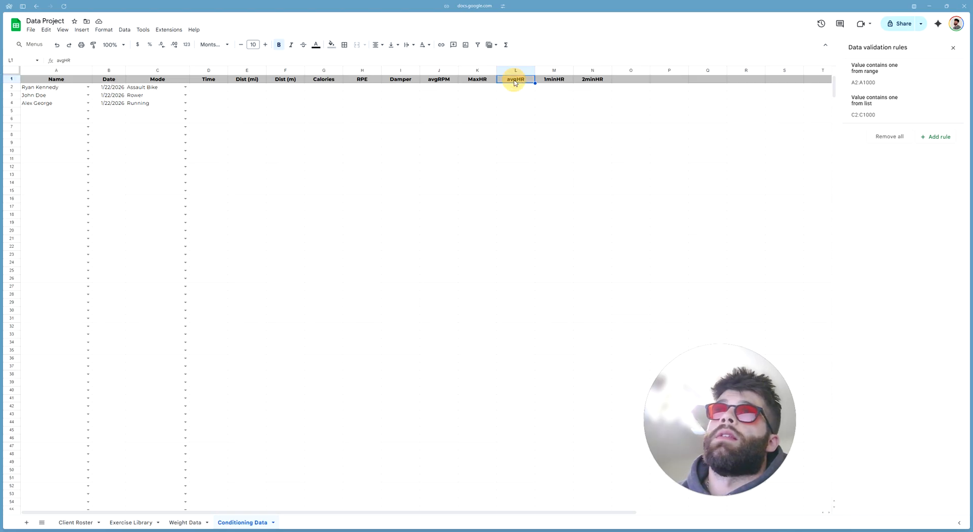
pyautogui.click(554, 89)
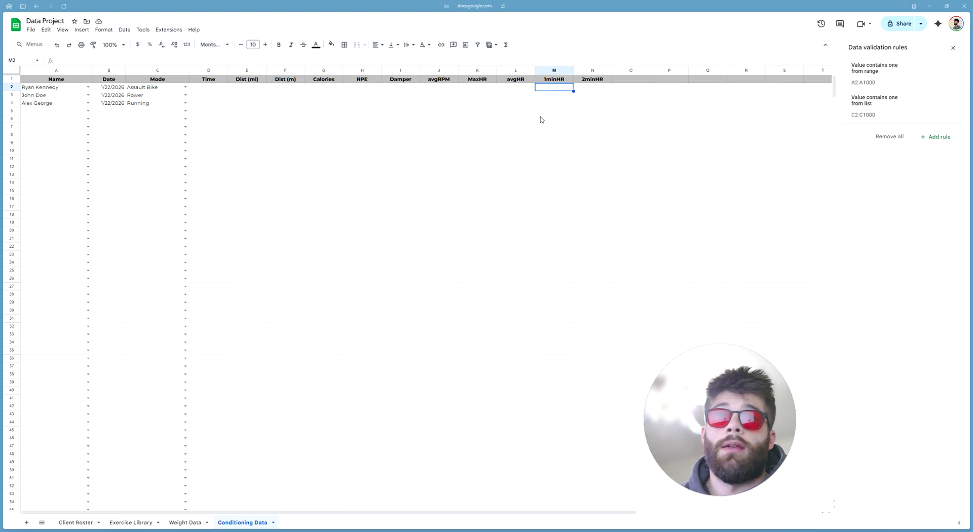
pyautogui.click(608, 89)
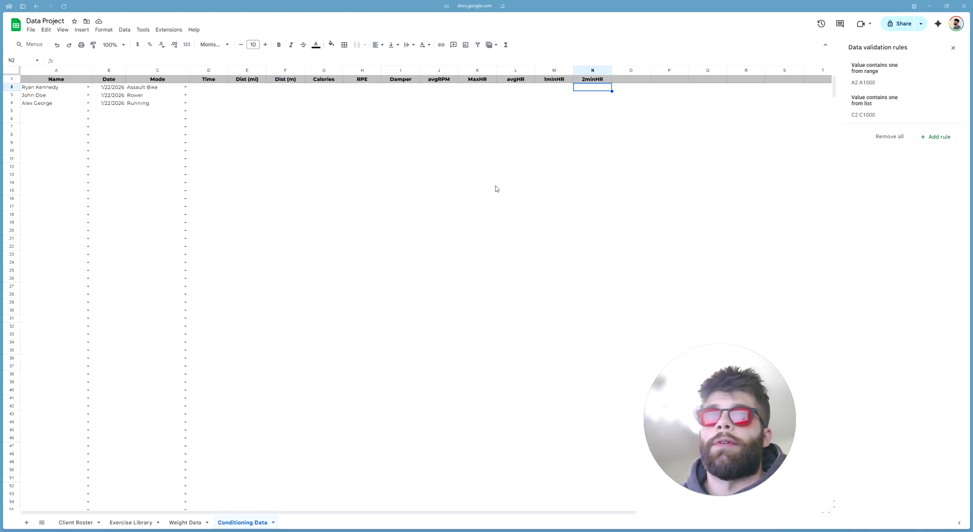
pyautogui.click(622, 80)
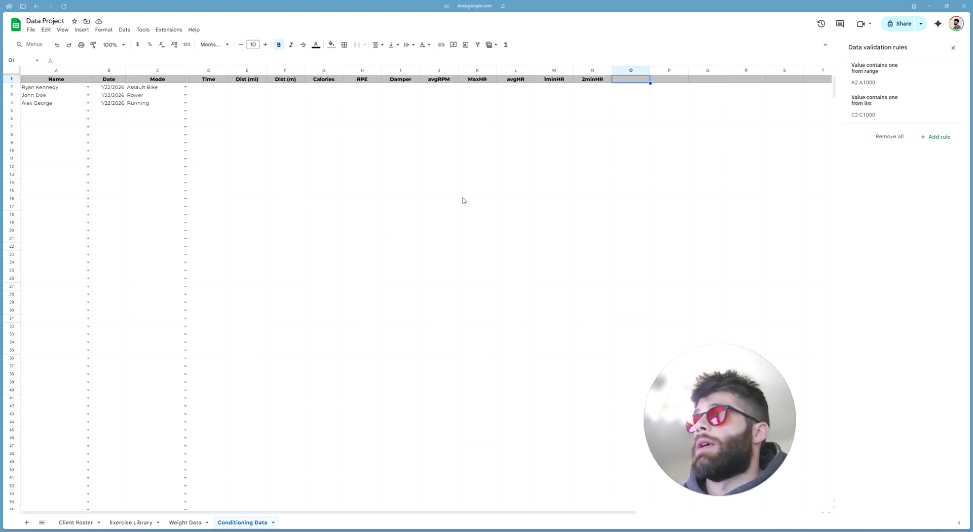
# Enter Zone 2 as the O1 header
pyautogui.write('Zone 2')
pyautogui.press('Return')
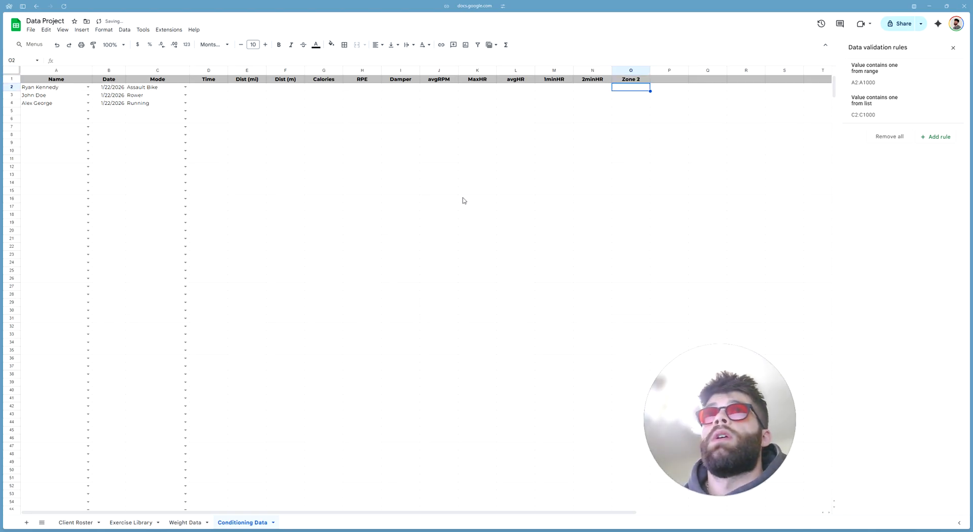
pyautogui.click(641, 81)
# Turn cells O2:O1000 into checkboxes
pyautogui.click(641, 88)
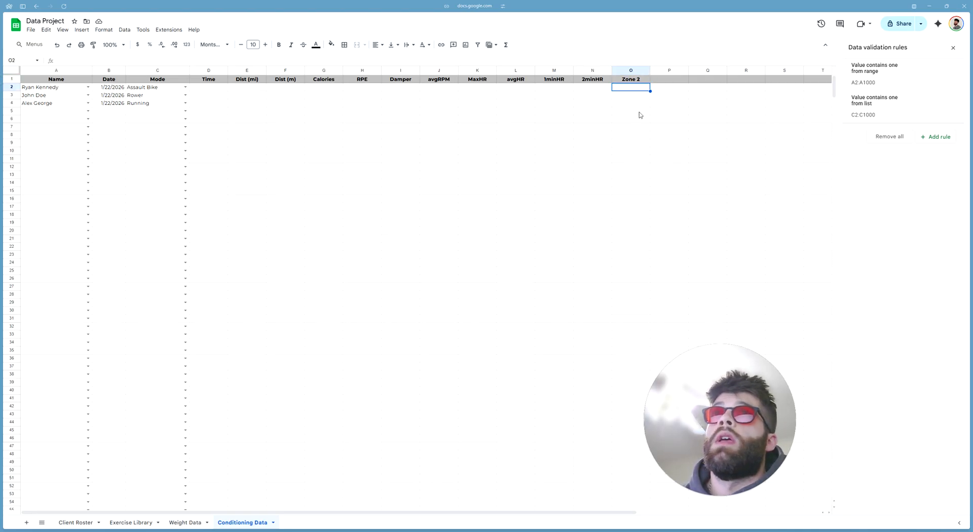
pyautogui.hotkey('ctrl', 'shift', 'Down')
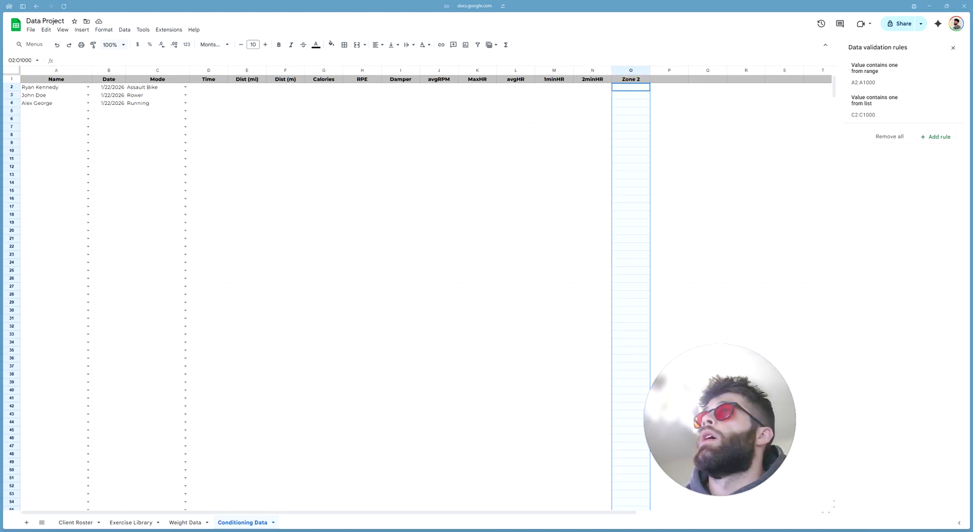
pyautogui.click(81, 30)
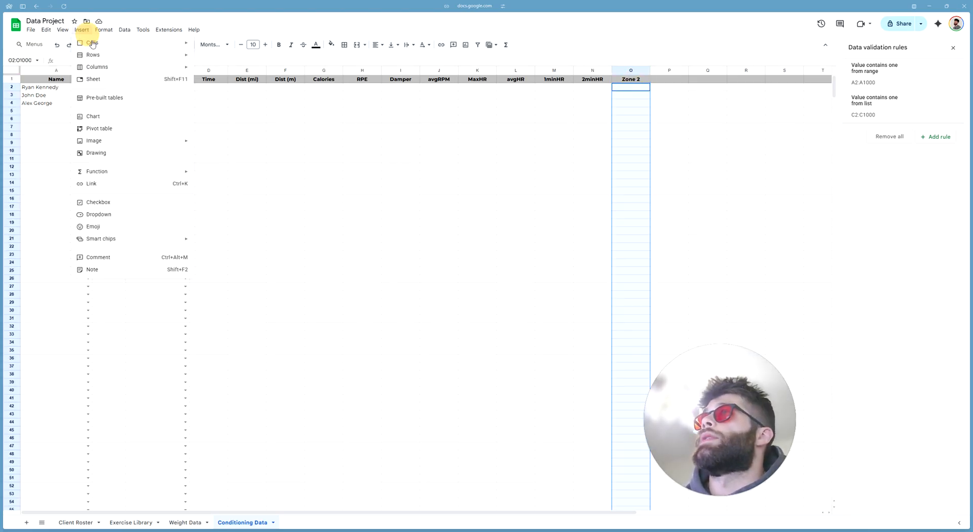
pyautogui.click(124, 202)
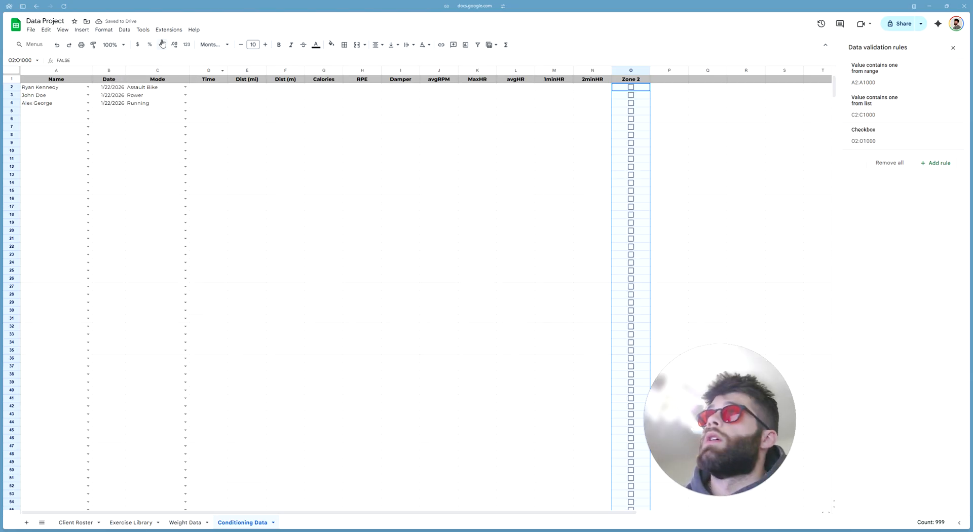
pyautogui.click(82, 29)
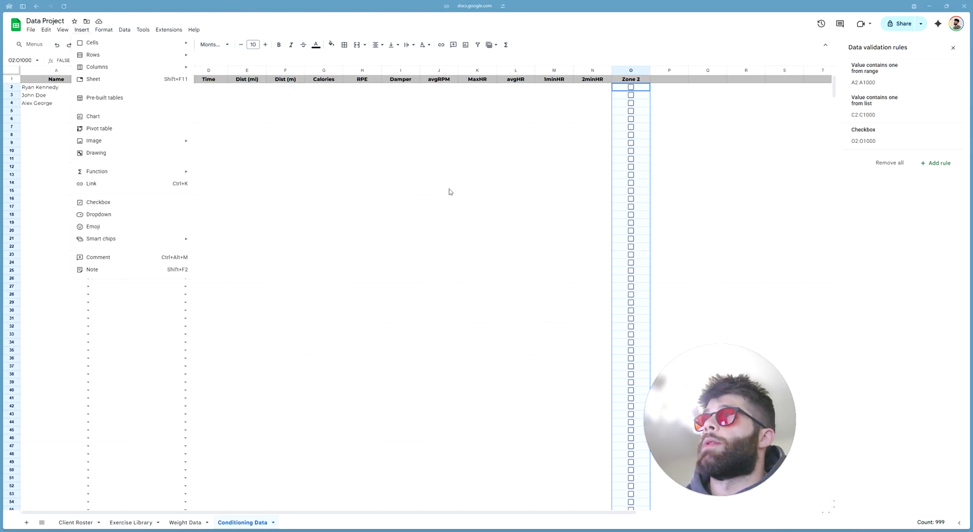
pyautogui.click(688, 100)
# Test the O2 checkbox by ticking and unticking it
pyautogui.click(631, 87)
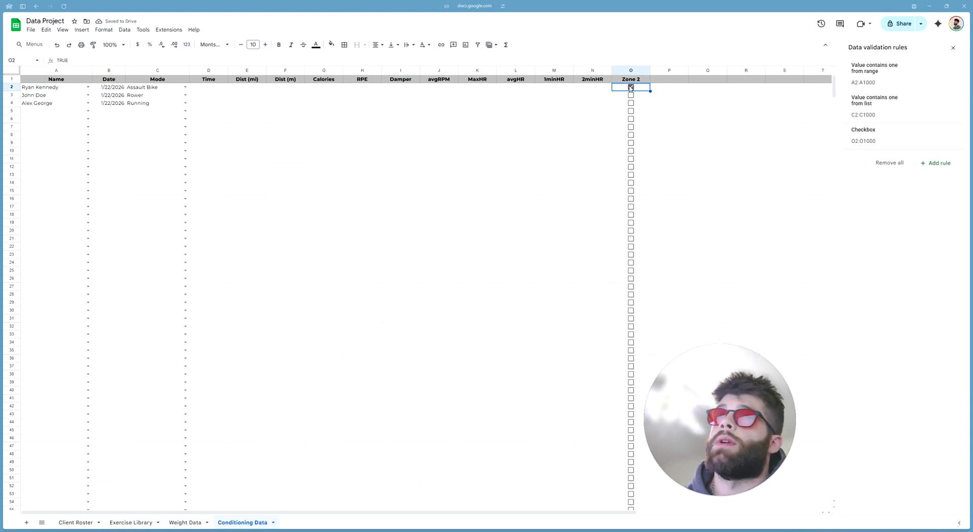
pyautogui.click(631, 87)
pyautogui.click(695, 108)
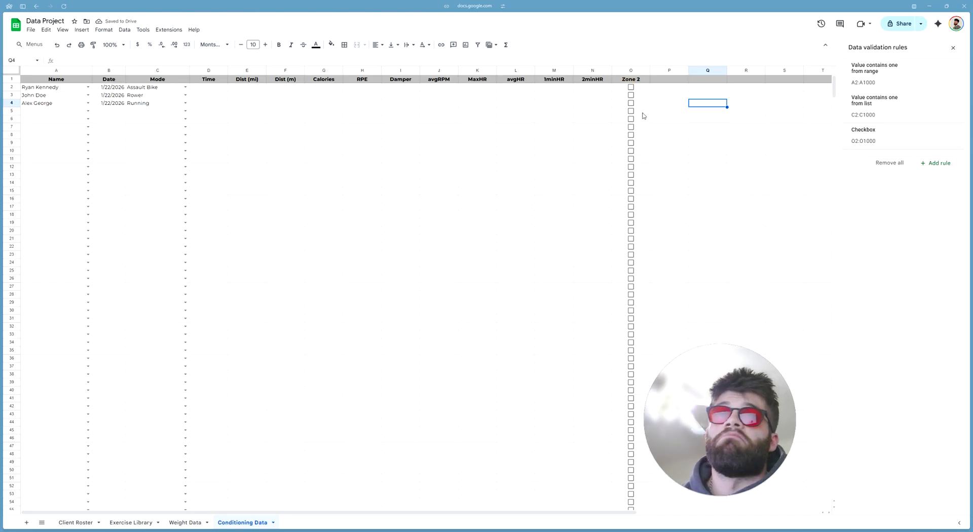
pyautogui.click(703, 160)
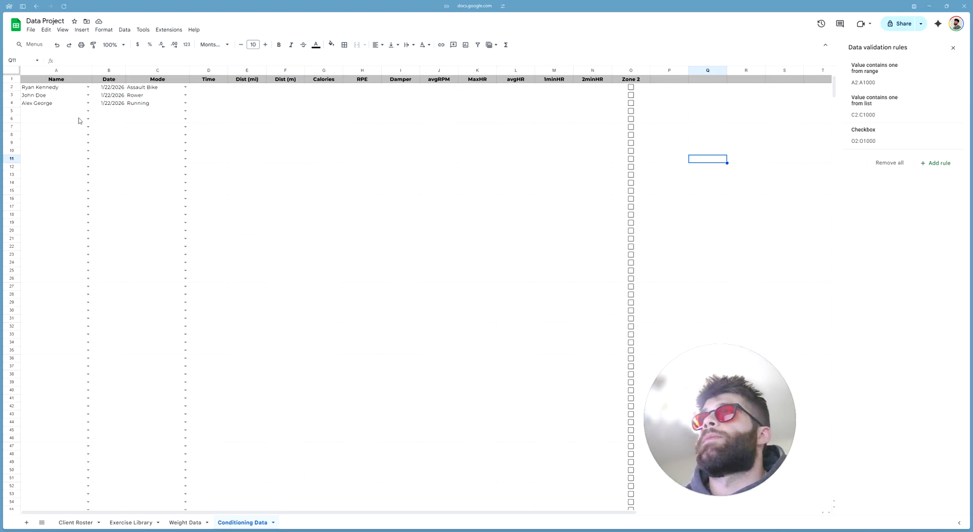
pyautogui.click(354, 86)
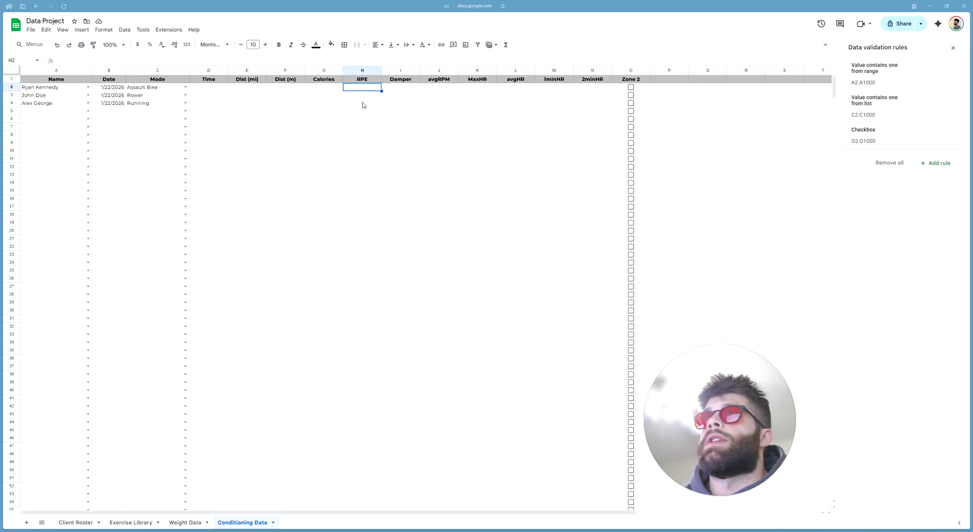
pyautogui.click(215, 104)
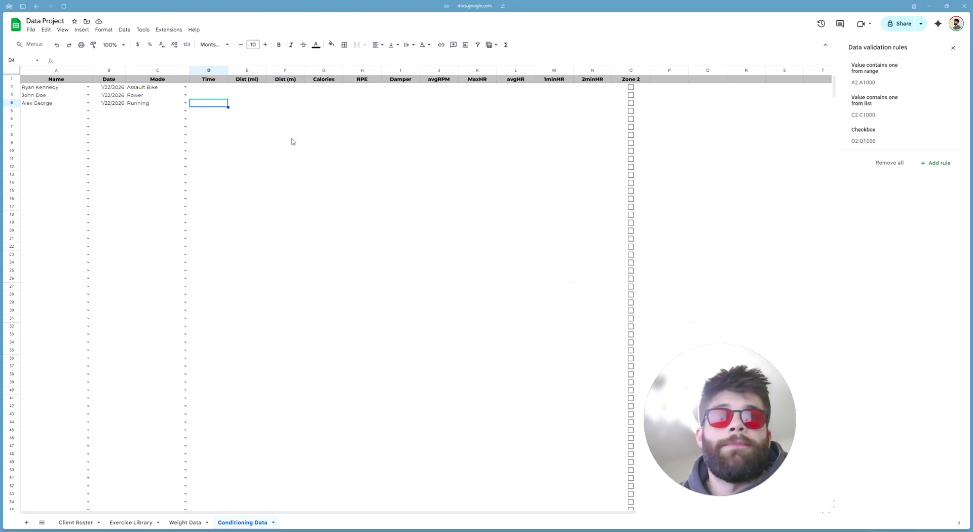
pyautogui.click(665, 81)
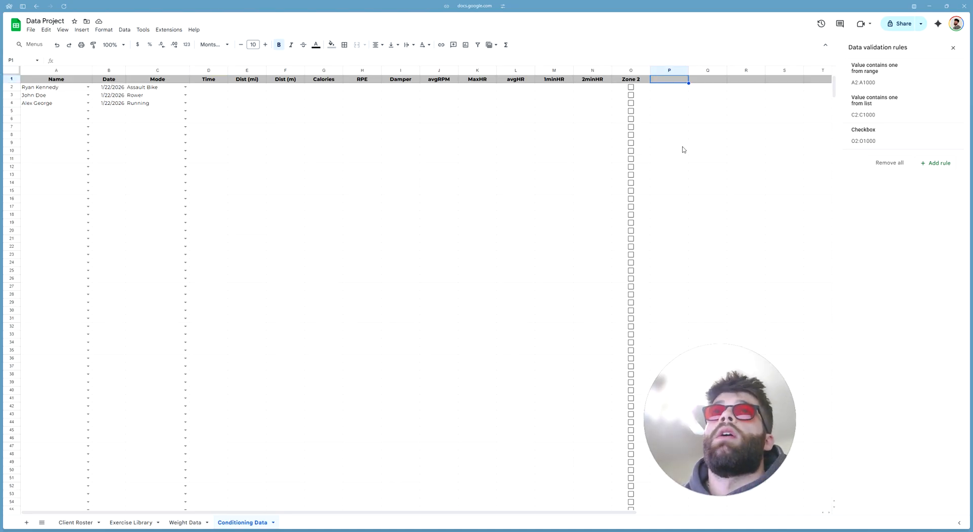
pyautogui.click(436, 72)
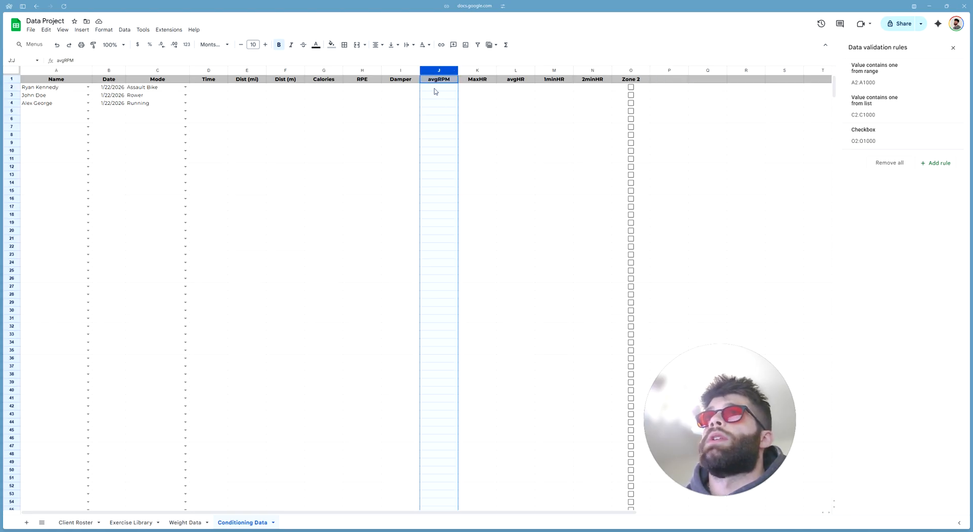
pyautogui.click(435, 88)
pyautogui.moveTo(436, 71); pyautogui.dragTo(211, 74)
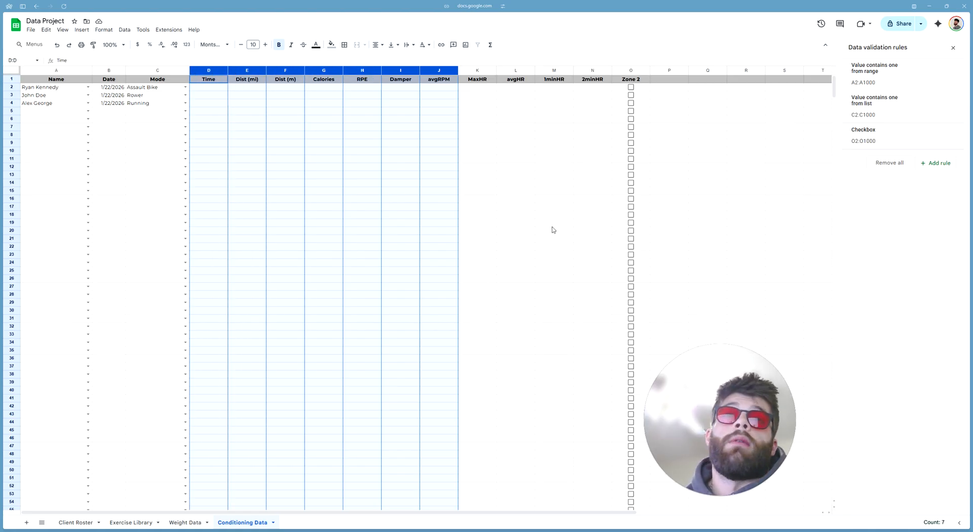
pyautogui.click(405, 102)
pyautogui.click(396, 71)
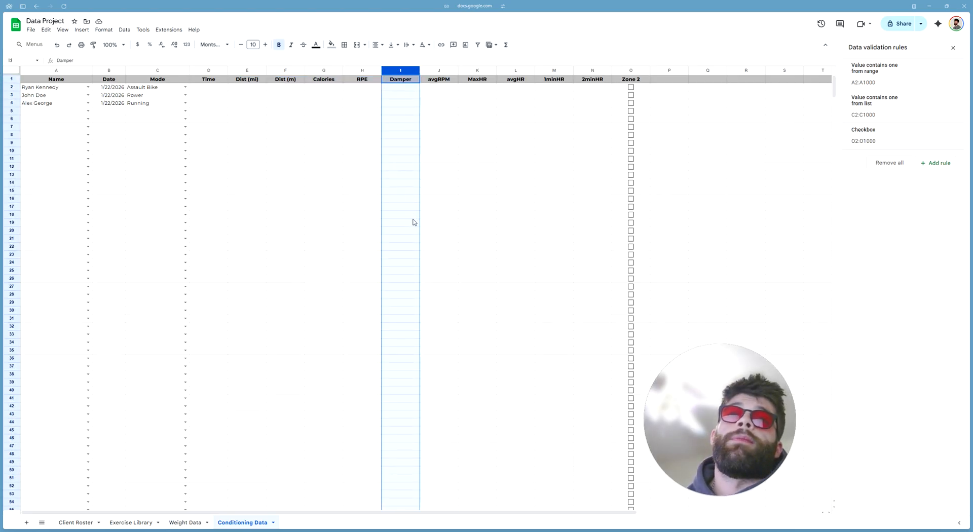
pyautogui.click(437, 71)
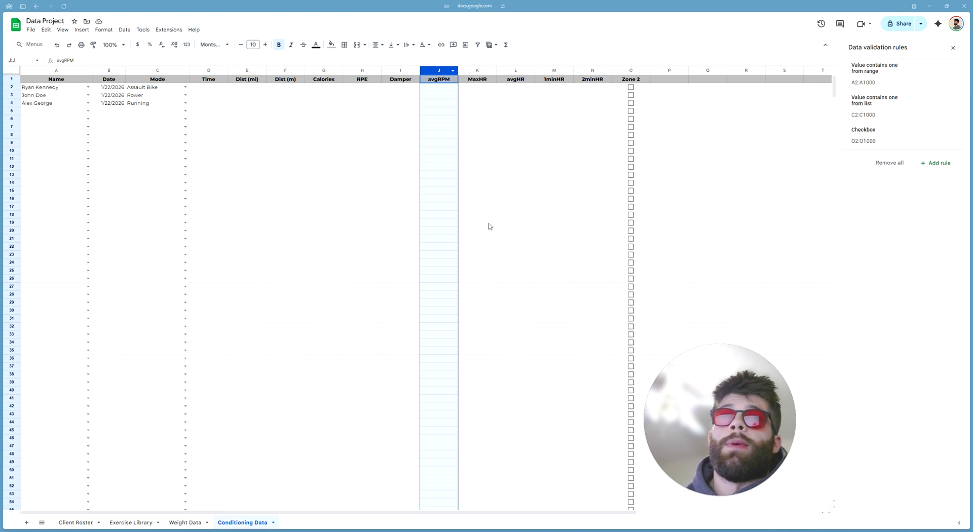
pyautogui.click(516, 202)
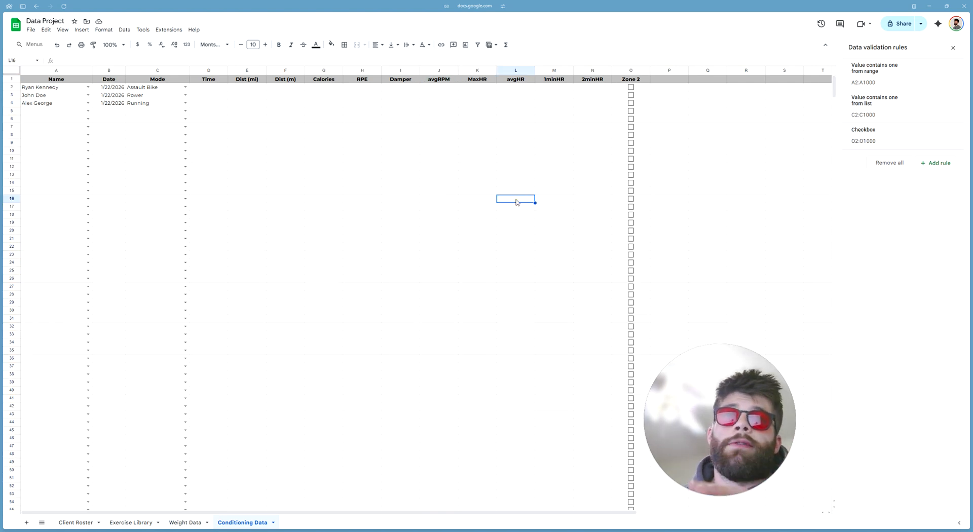
pyautogui.click(664, 81)
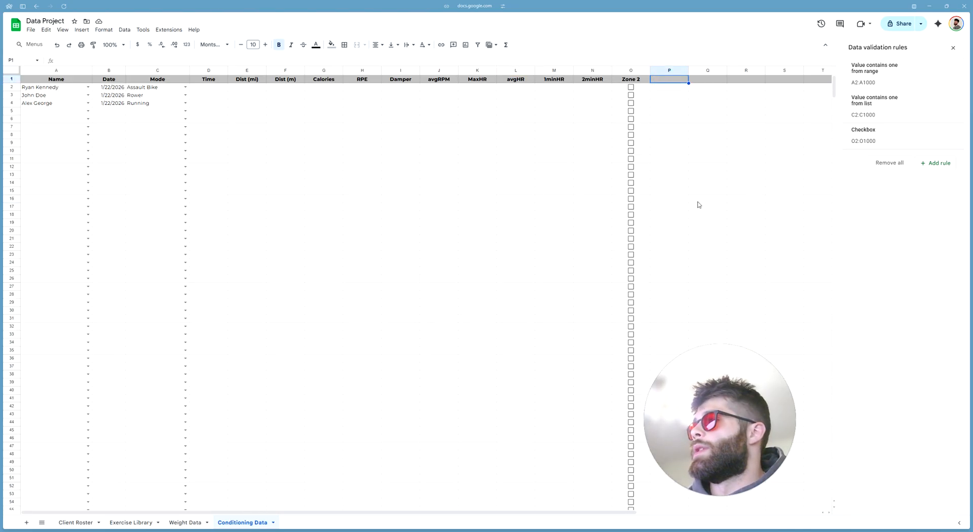
# Enter Multiple Sets as the P1 header
pyautogui.write('M')
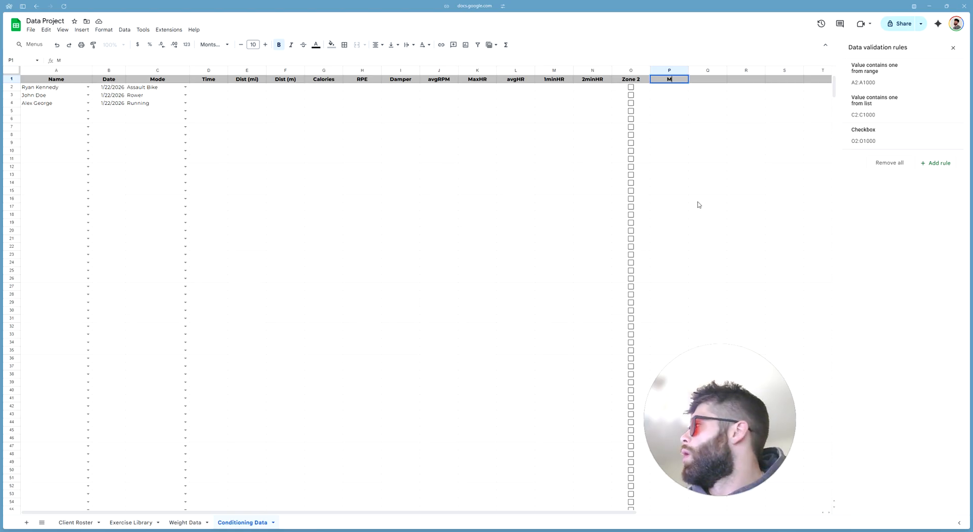
pyautogui.write('ultiple')
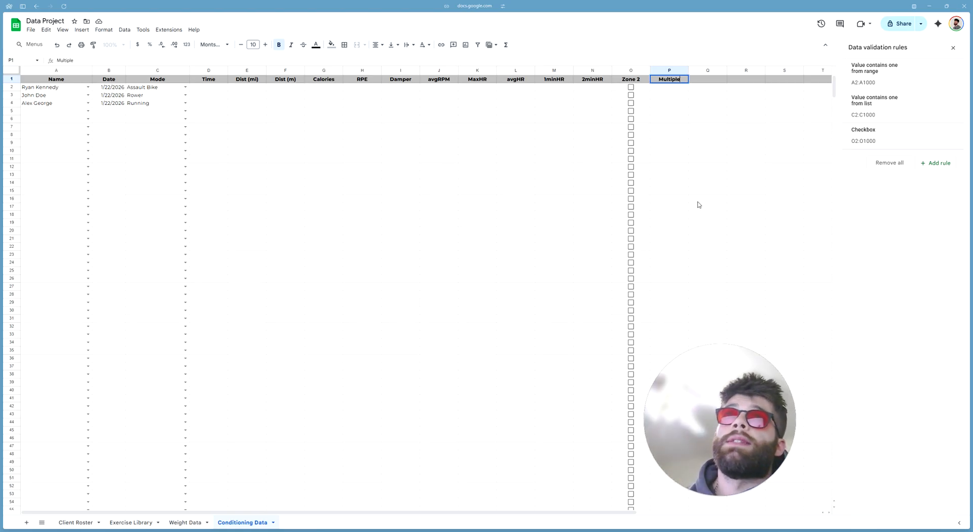
pyautogui.write(' Sets')
pyautogui.press('Return')
pyautogui.moveTo(114, 88); pyautogui.dragTo(113, 102)
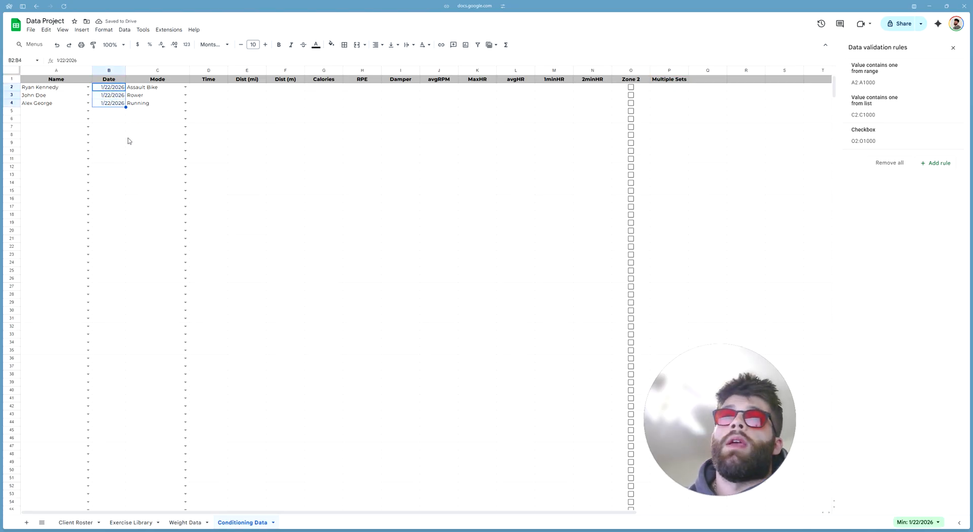
pyautogui.click(112, 104)
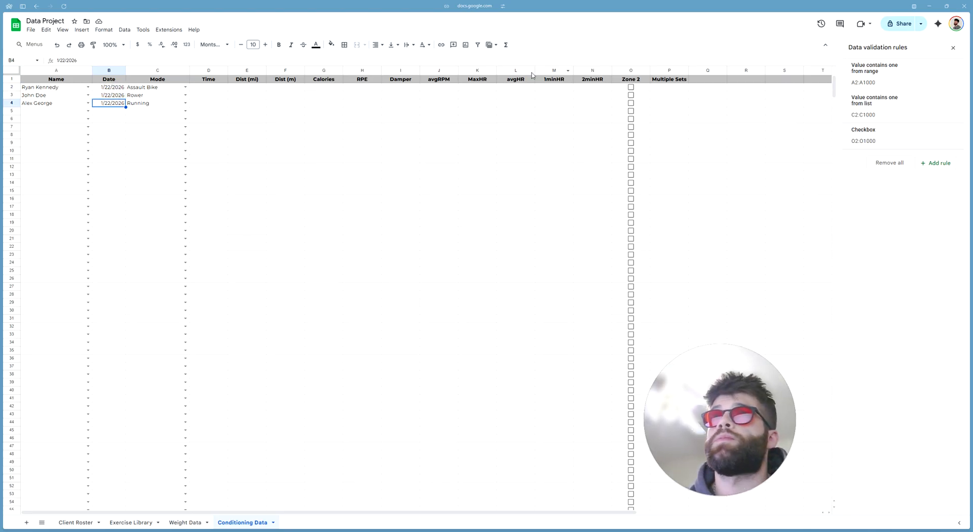
pyautogui.click(670, 89)
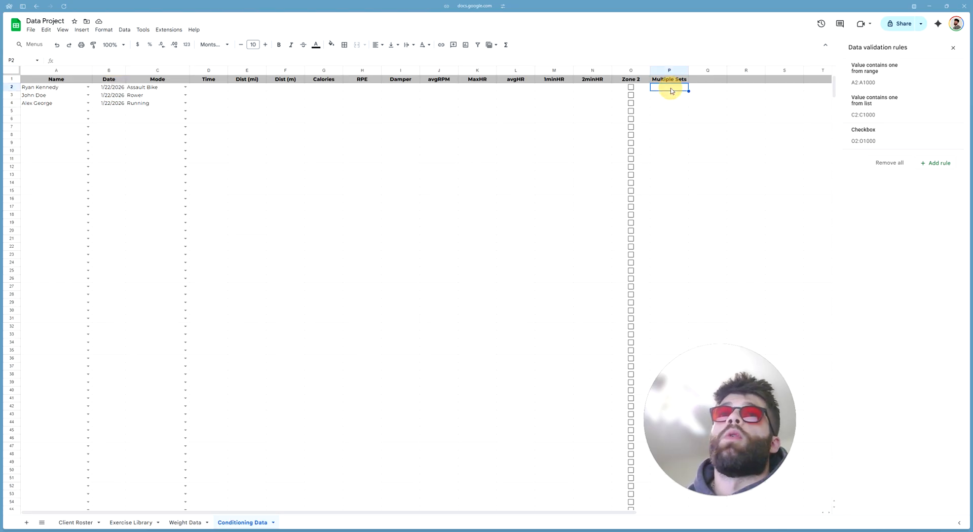
pyautogui.click(457, 201)
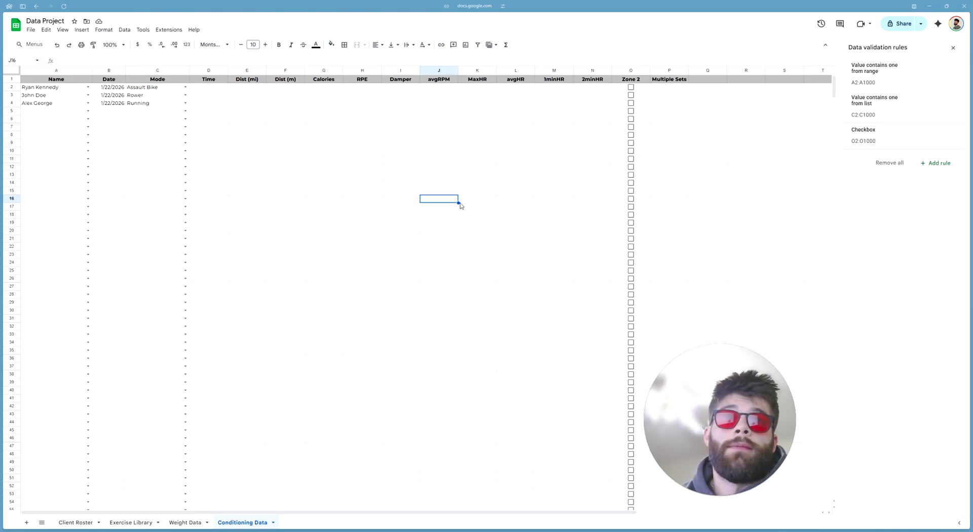
# Insert checkboxes into P2:P1000 under Multiple Sets
pyautogui.click(664, 89)
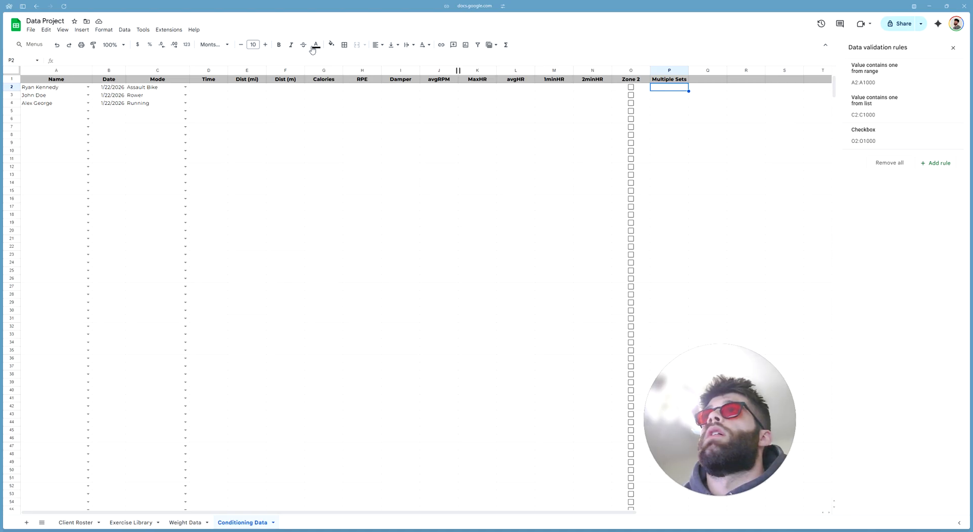
pyautogui.click(667, 71)
pyautogui.keyDown('shift'); pyautogui.click(669, 88); pyautogui.keyUp('shift')
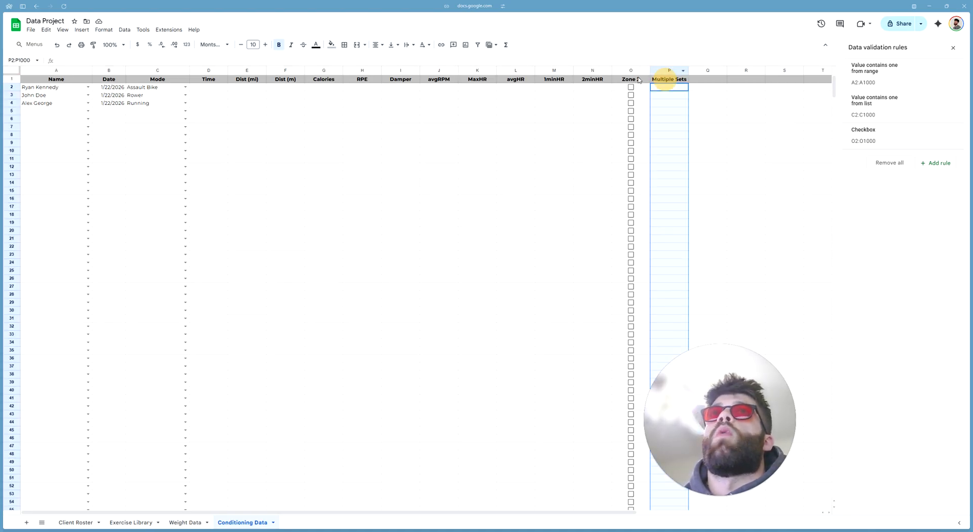
pyautogui.click(82, 30)
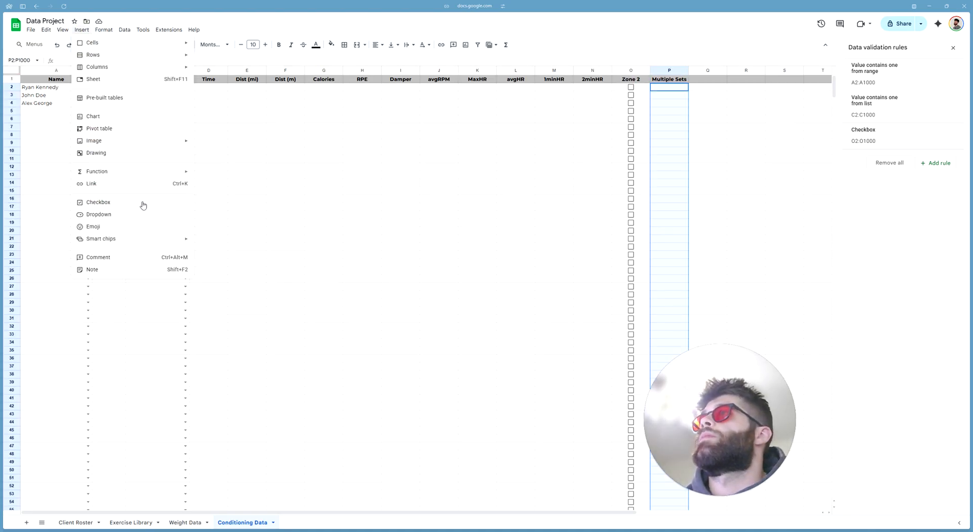
pyautogui.click(143, 203)
pyautogui.click(784, 160)
pyautogui.click(701, 80)
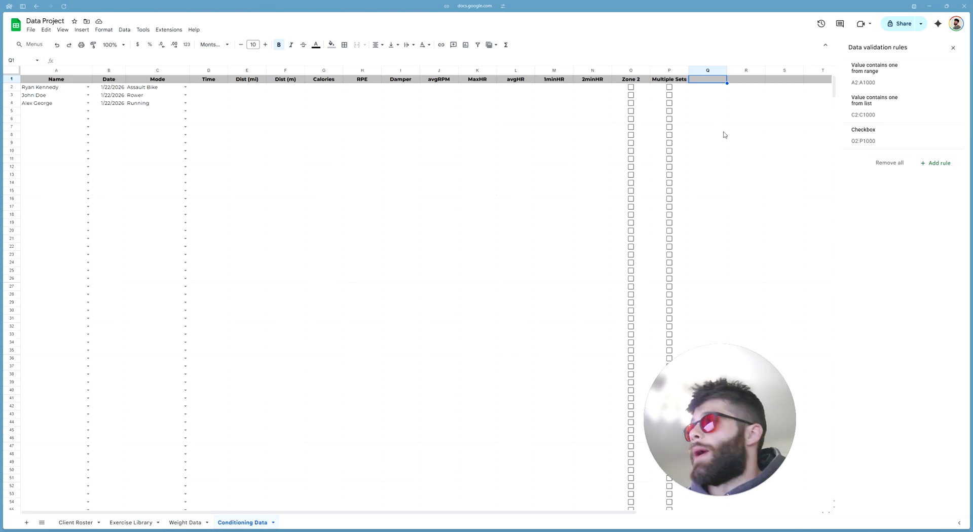
# Enter Protocol in Q1 and start an arrow-style dropdown rule for Q2:Q1000
pyautogui.write('Protocol')
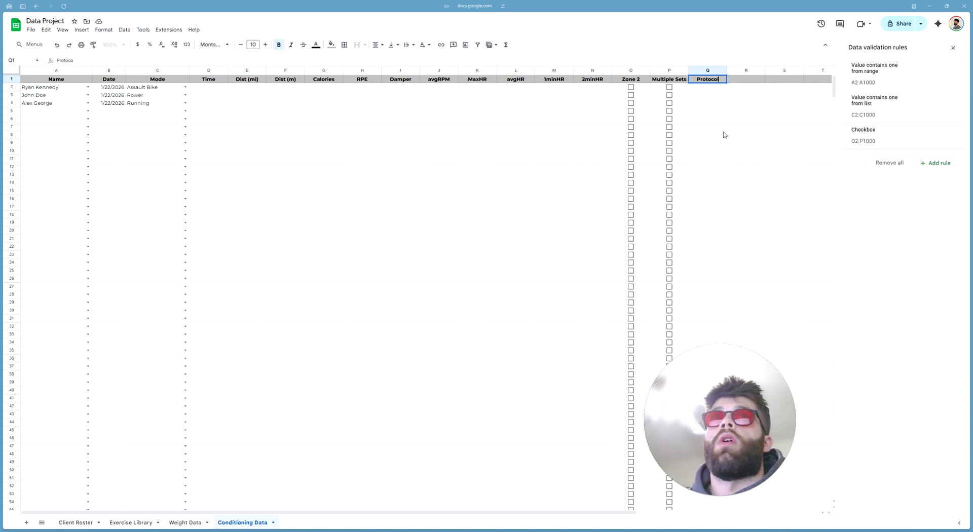
pyautogui.press('Return')
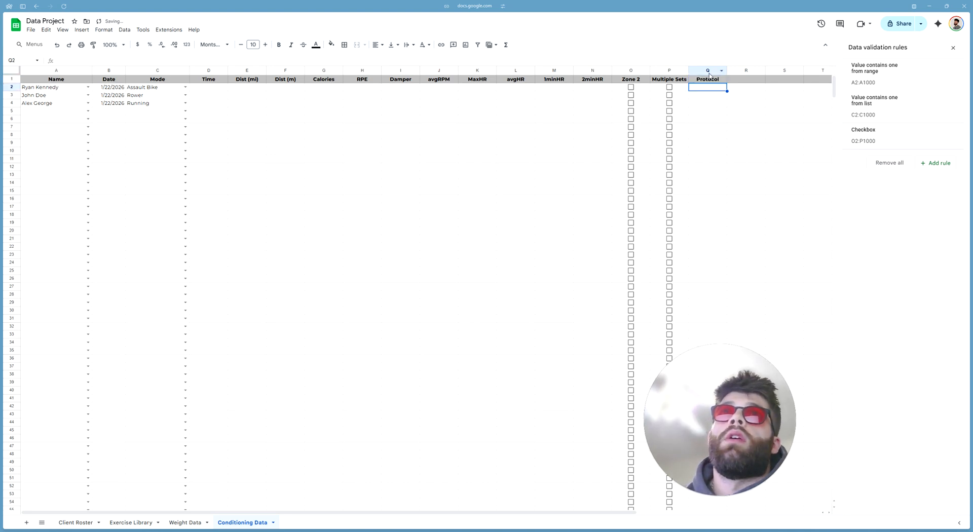
pyautogui.hotkey('ctrl', 'shift', 'Down')
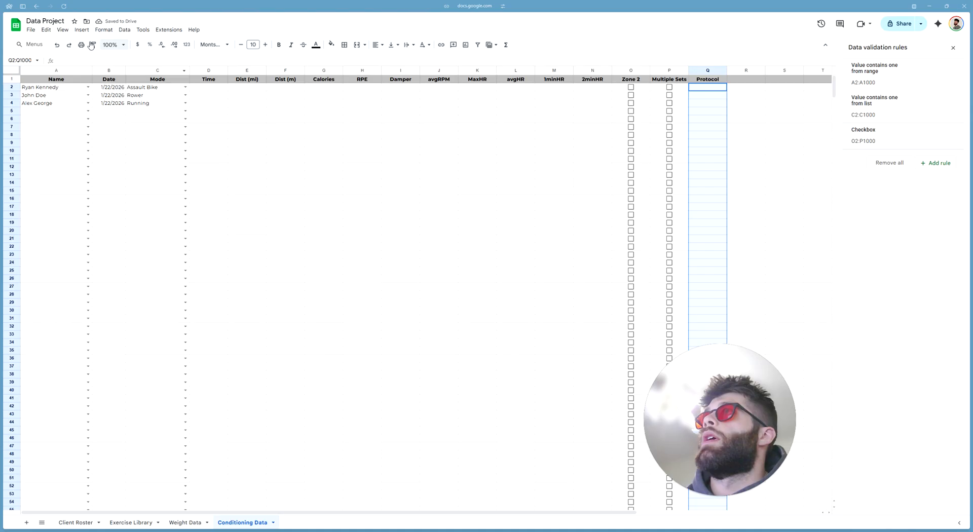
pyautogui.click(121, 30)
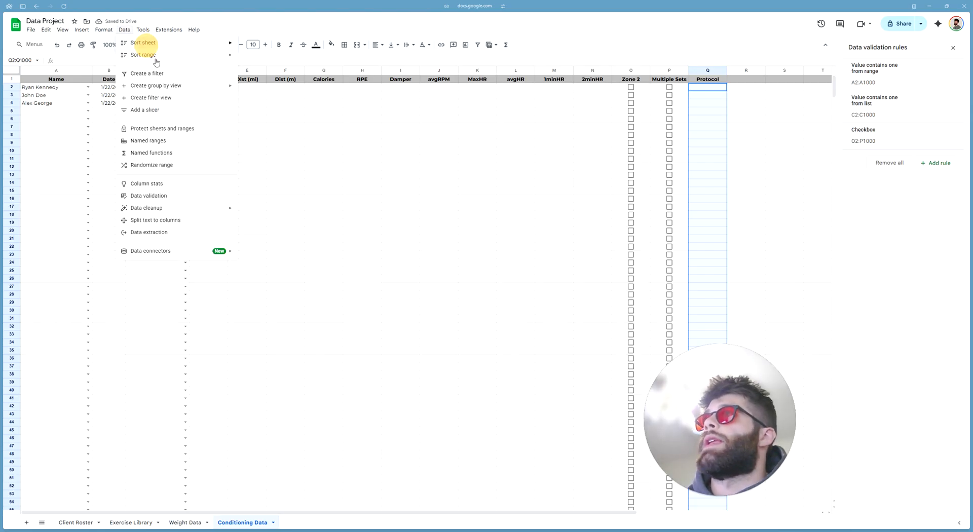
pyautogui.click(159, 194)
pyautogui.click(939, 163)
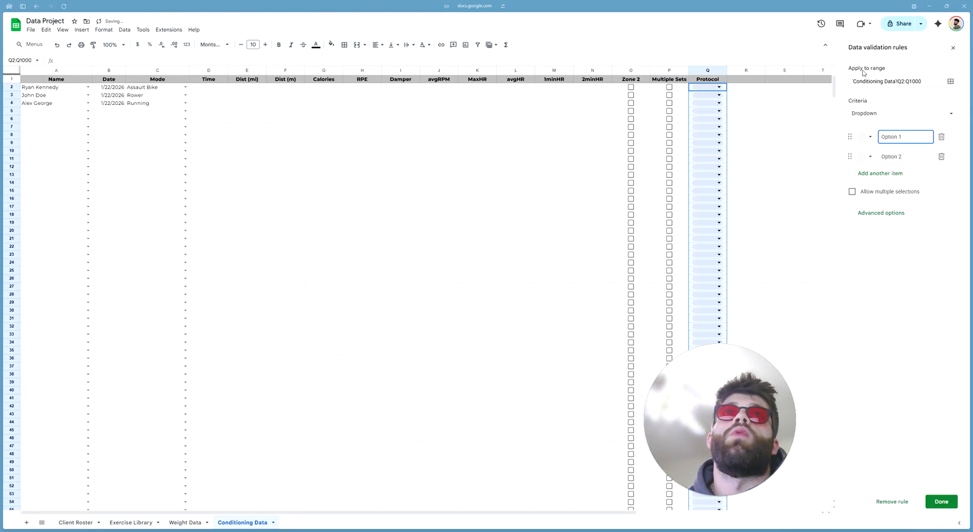
pyautogui.click(887, 213)
pyautogui.click(868, 312)
# Set the dropdown options to 4x0.4mi, 4x250m and 1000m Time Trial and save the rule
pyautogui.tripleClick(891, 137)
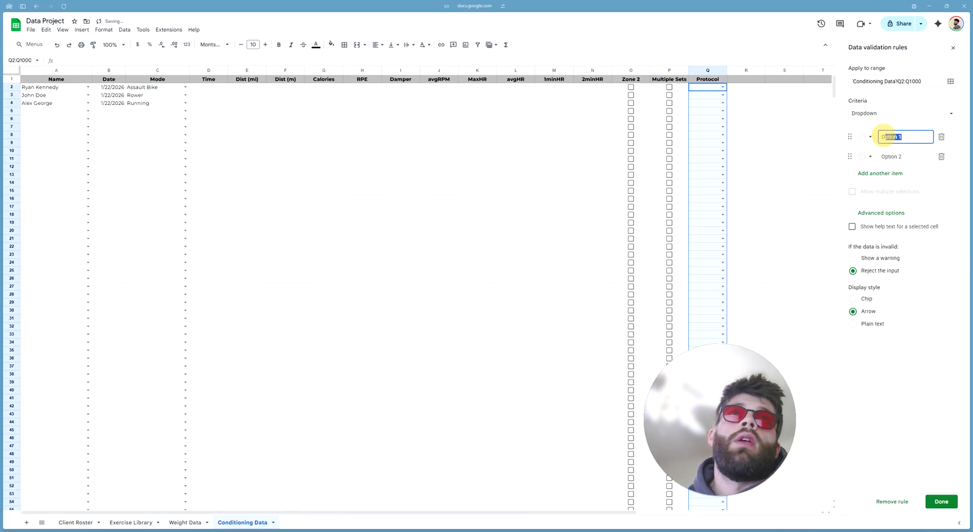
pyautogui.write('4x0')
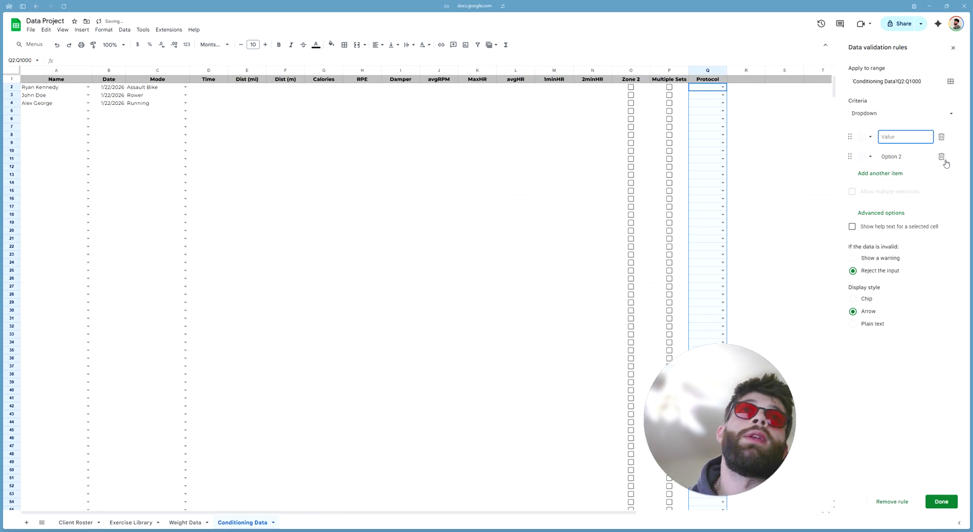
pyautogui.write('.4mi')
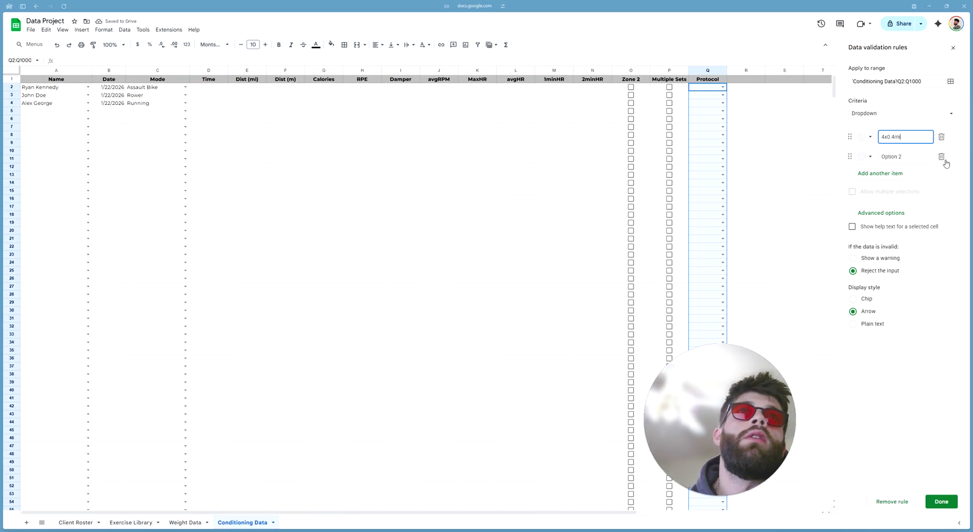
pyautogui.moveTo(927, 157); pyautogui.dragTo(846, 158)
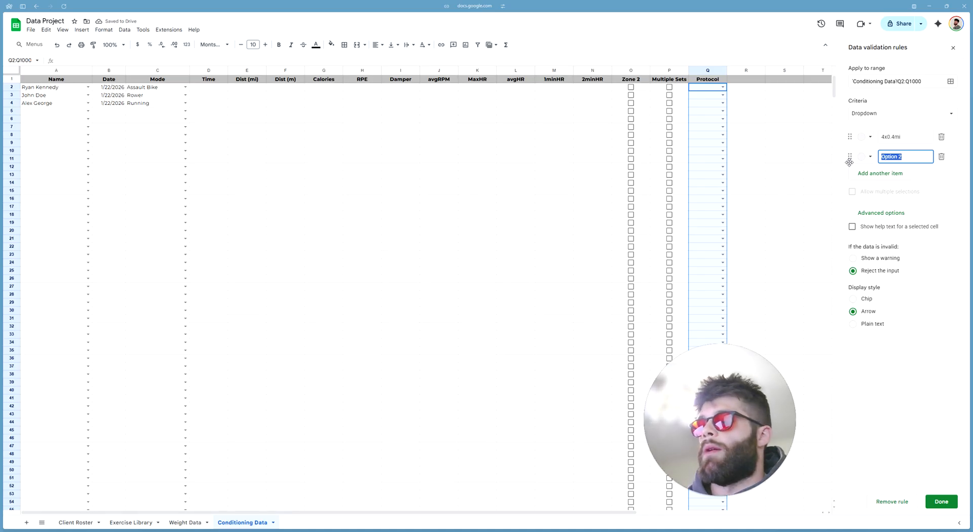
pyautogui.write('4x250m')
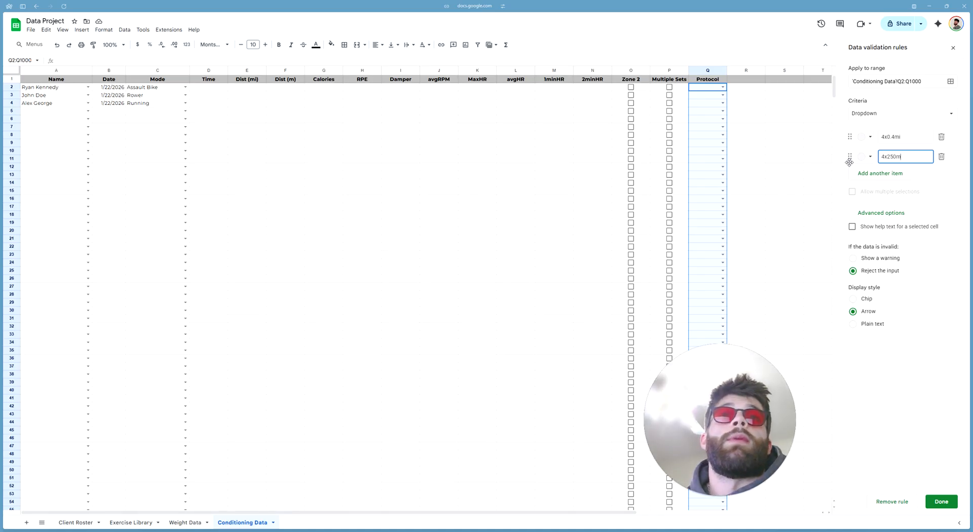
pyautogui.click(892, 174)
pyautogui.write('1000m Time Trial')
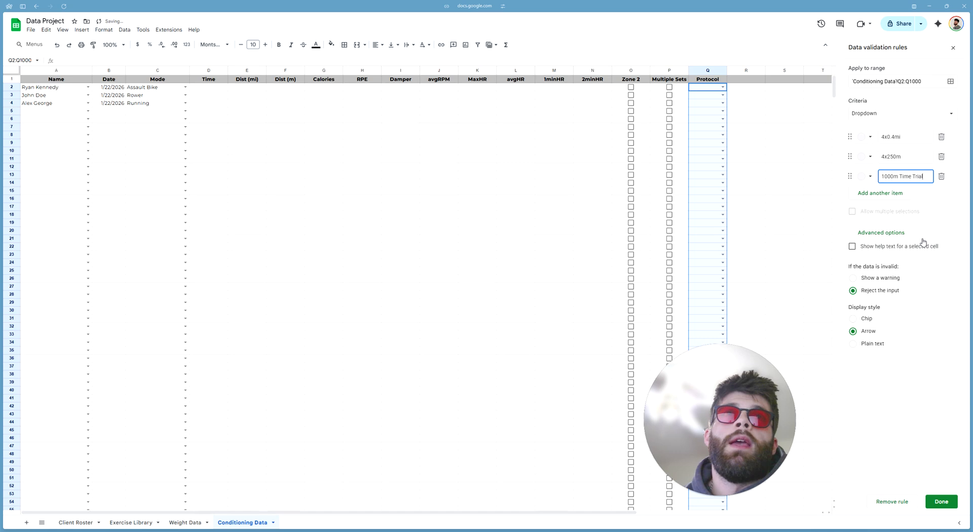
pyautogui.click(945, 502)
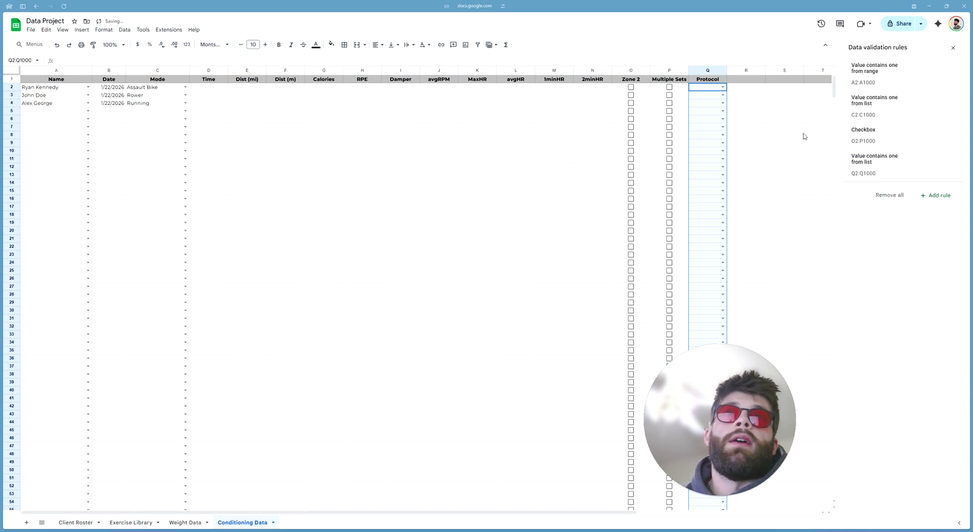
# Choose 4x0.4mi from the Protocol dropdown in Q2
pyautogui.click(952, 47)
pyautogui.click(775, 113)
pyautogui.click(723, 87)
pyautogui.click(715, 102)
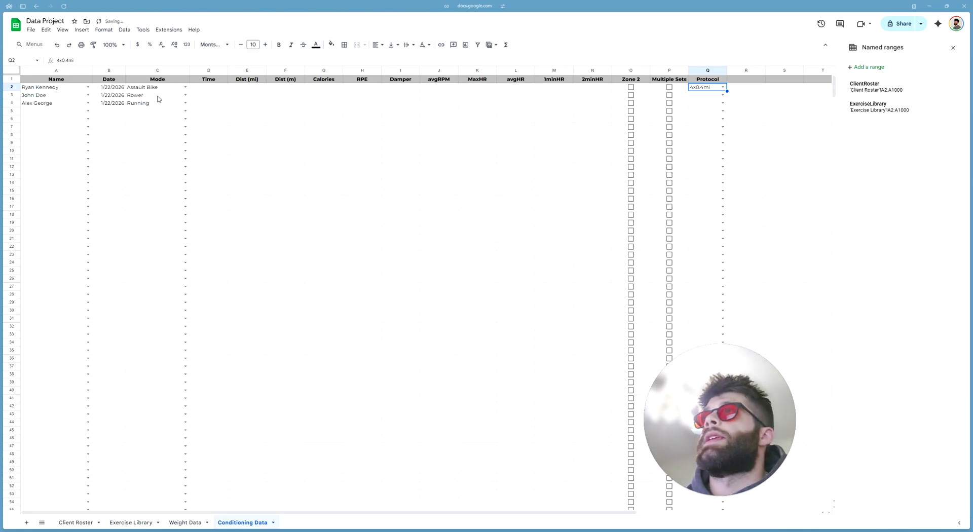
# Fill the client's name into A3:A5 from autocomplete suggestions
pyautogui.click(62, 98)
pyautogui.write('r')
pyautogui.press('Return')
pyautogui.write('r')
pyautogui.press('Return')
pyautogui.write('r')
pyautogui.press('Return')
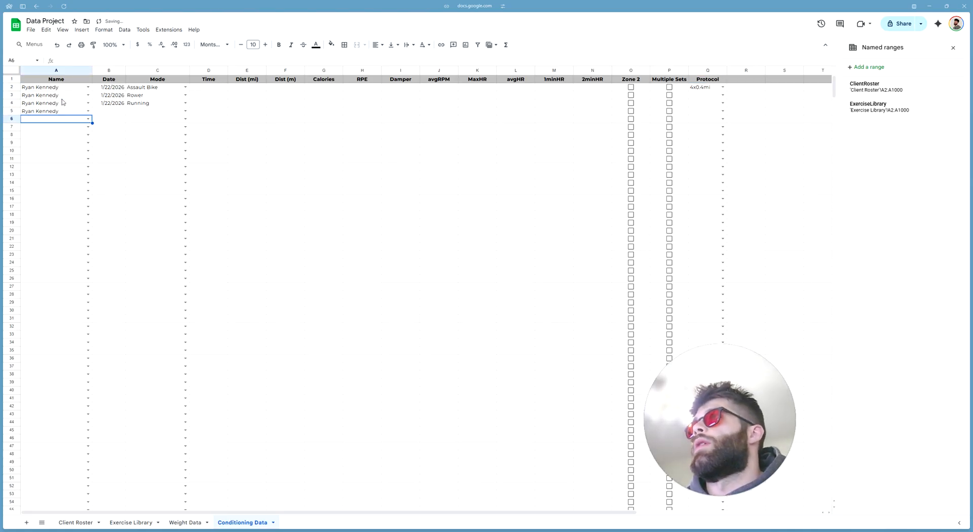
# Copy the date from B4 into B5
pyautogui.click(112, 103)
pyautogui.hotkey('ctrl', 'c')
pyautogui.click(114, 111)
pyautogui.hotkey('ctrl', 'v')
# Enter Assault Bike as the mode in C3:C5
pyautogui.click(155, 98)
pyautogui.write('as')
pyautogui.press('Return')
pyautogui.write('as')
pyautogui.press('Return')
pyautogui.write('as')
pyautogui.press('Return')
# Enter a 0.4 mile distance in E2:E5
pyautogui.click(236, 89)
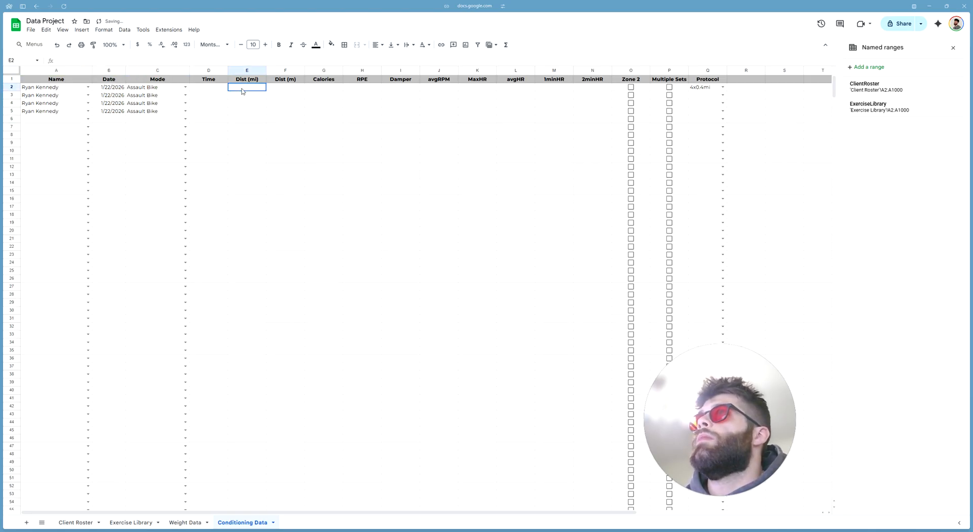
pyautogui.write('0.4')
pyautogui.press('Return')
pyautogui.write('0.4')
pyautogui.press('Return')
pyautogui.write('0.4')
pyautogui.press('Return')
pyautogui.write('0.4')
pyautogui.press('Return')
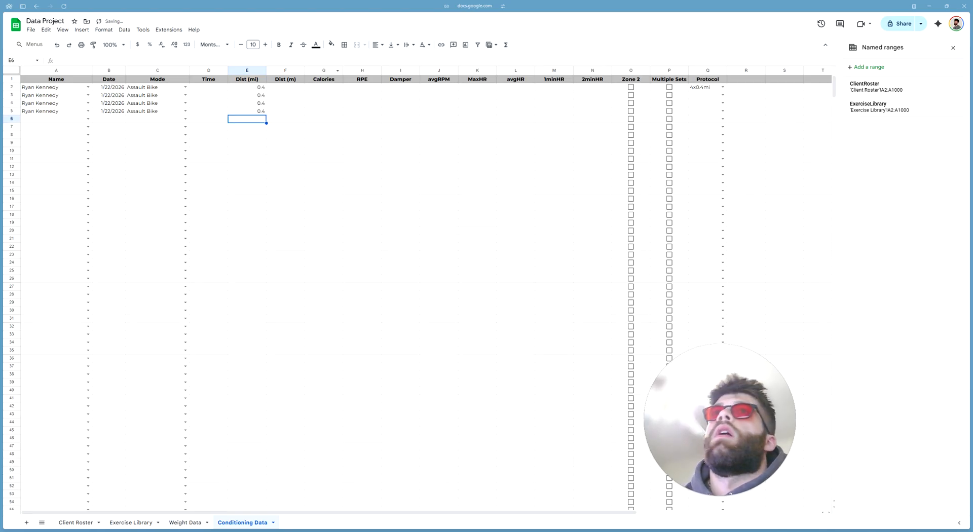
# Tick the Multiple Sets checkboxes in P2:P5
pyautogui.click(669, 87)
pyautogui.click(669, 95)
pyautogui.click(669, 103)
pyautogui.click(669, 111)
# Fill 4x0.4mi into the Protocol cells Q3:Q5
pyautogui.click(708, 96)
pyautogui.write('4x')
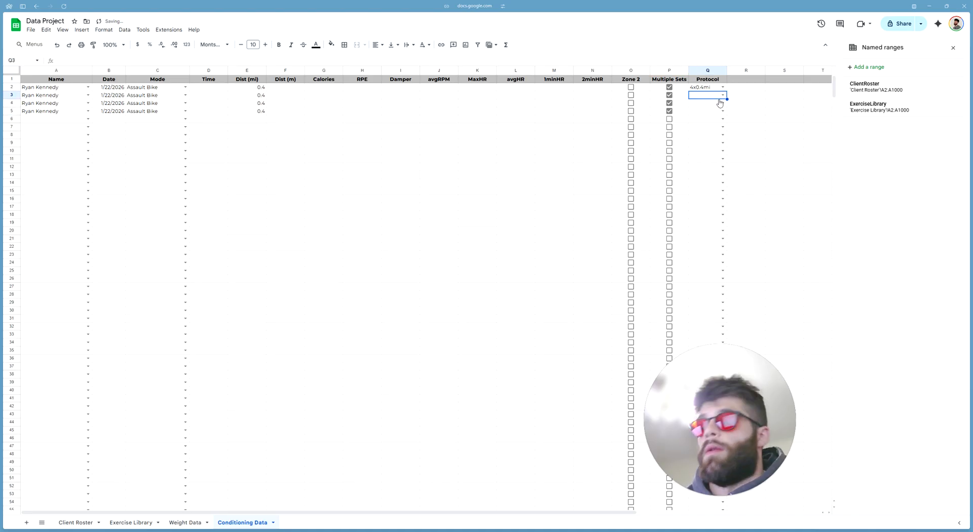
pyautogui.press('Return')
pyautogui.write('4x')
pyautogui.press('Return')
pyautogui.write('4x')
pyautogui.press('Return')
pyautogui.click(771, 118)
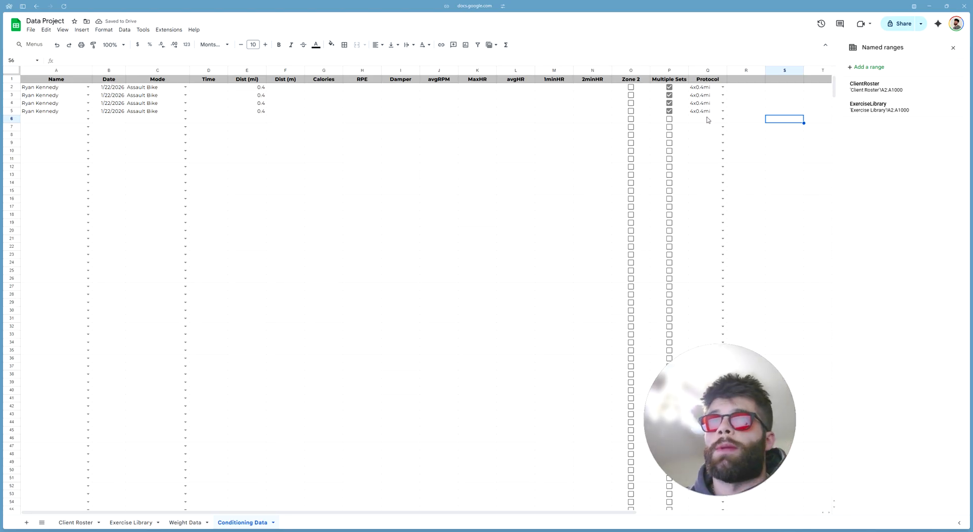
# Look over the empty metric cells in rows 2–3 and select header cell R1
pyautogui.moveTo(521, 87); pyautogui.dragTo(250, 97)
pyautogui.click(476, 118)
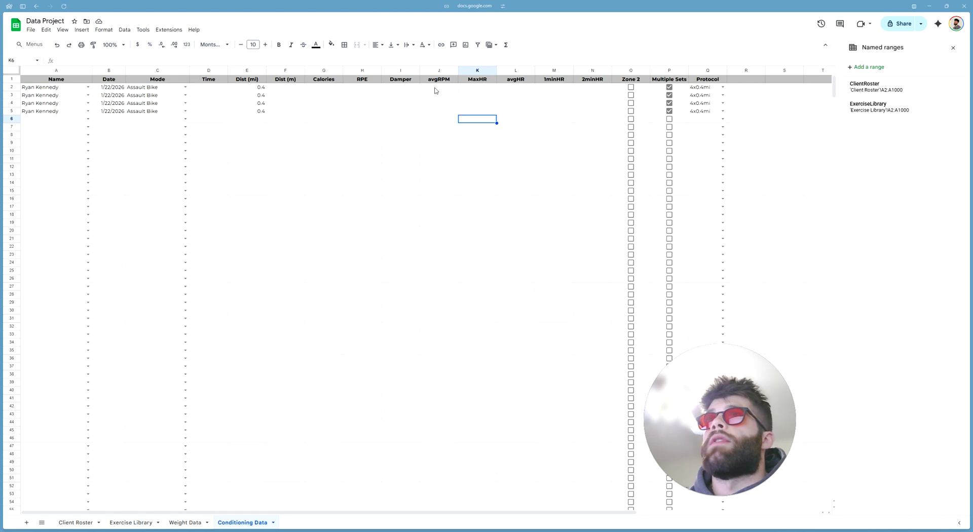
pyautogui.moveTo(439, 88); pyautogui.dragTo(212, 88)
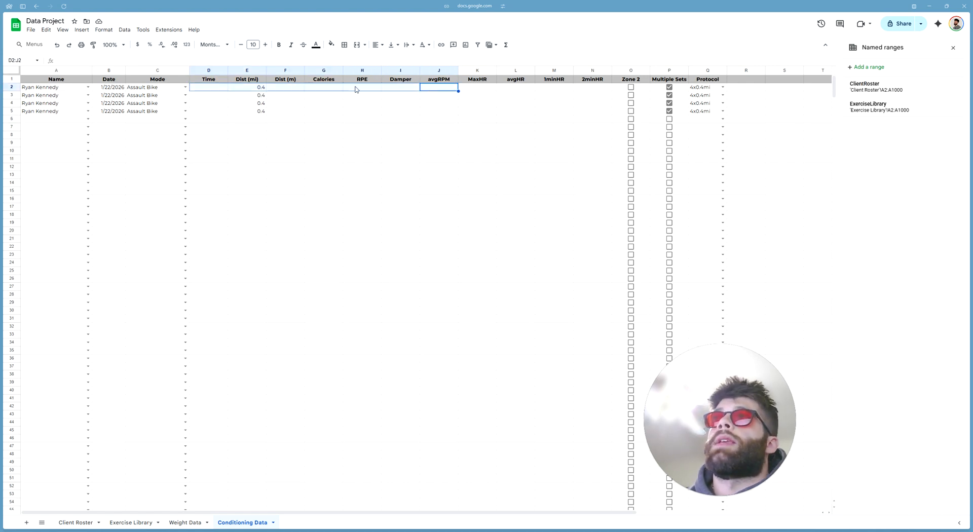
pyautogui.click(403, 176)
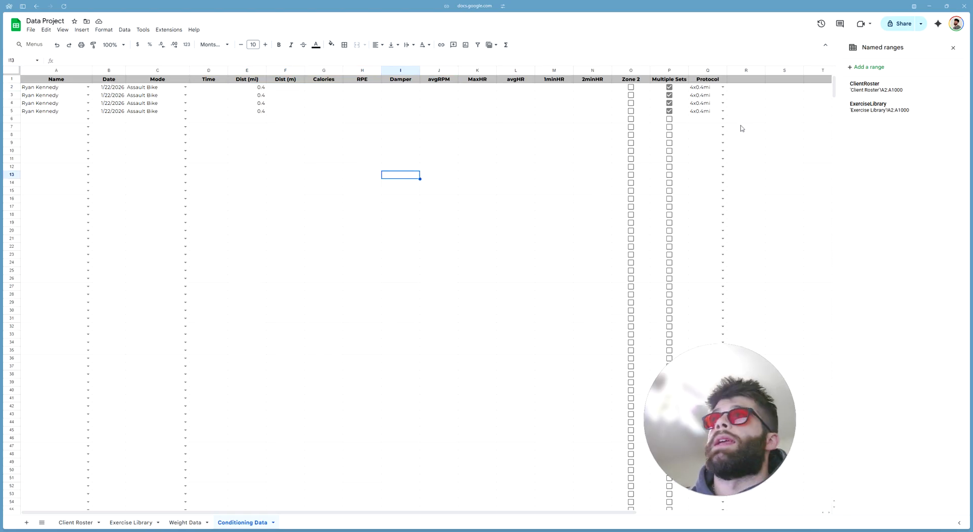
pyautogui.click(745, 82)
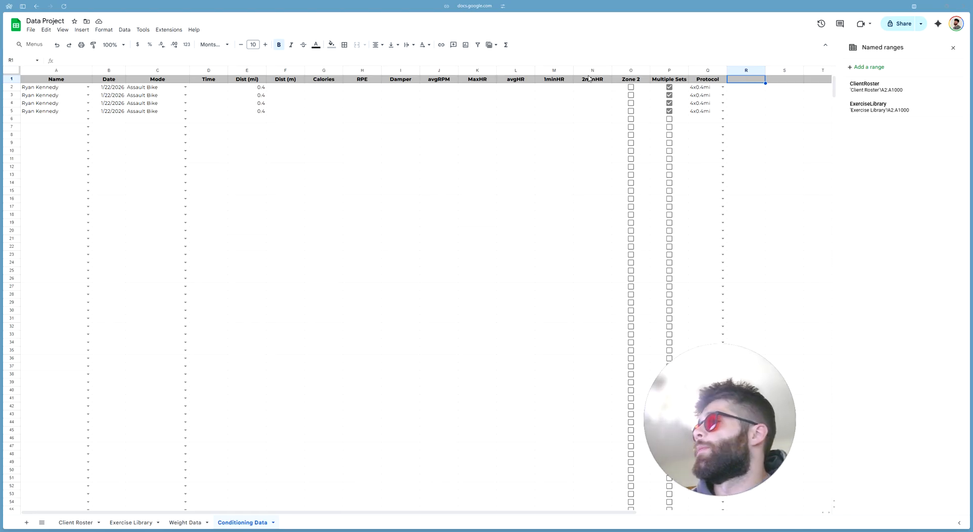
pyautogui.click(786, 144)
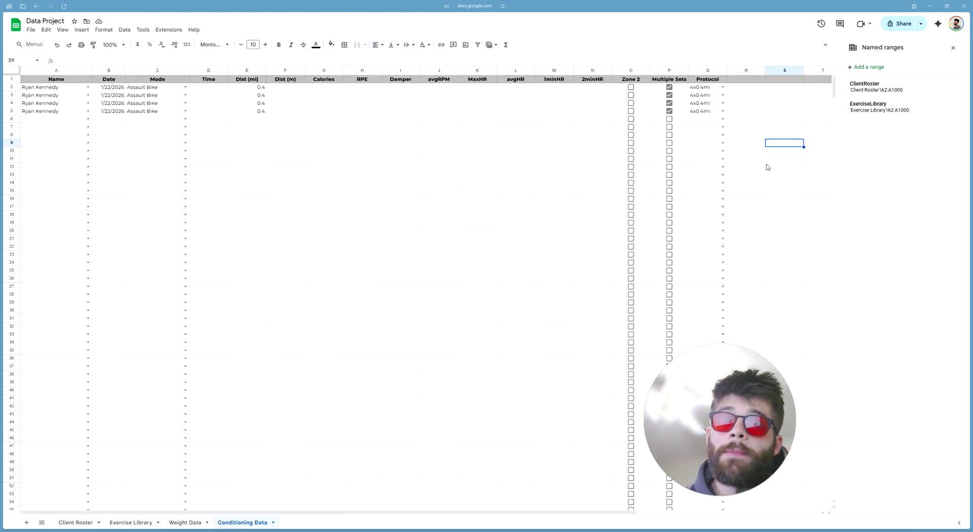
pyautogui.click(746, 81)
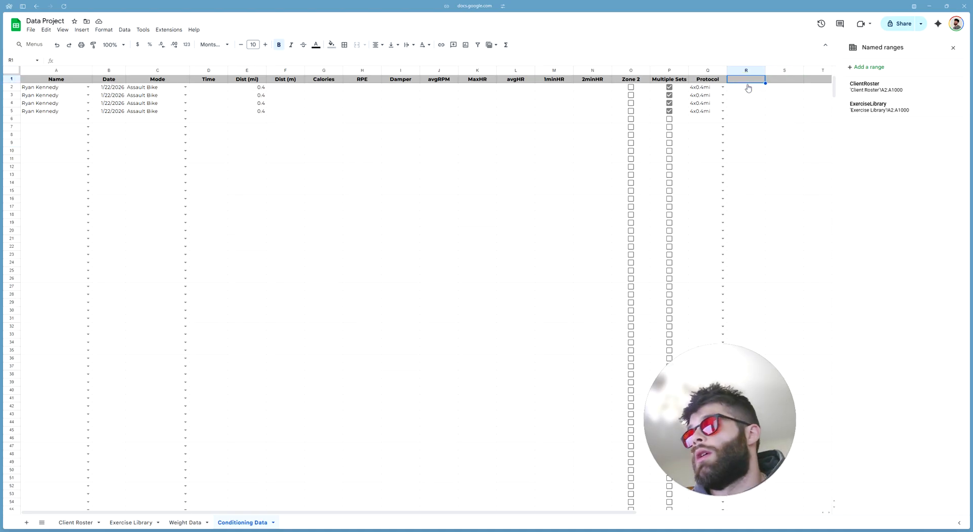
# Enter 'Treadmill' in R1 and insert checkboxes into R2:R1000 beneath it
pyautogui.write('Treadmill')
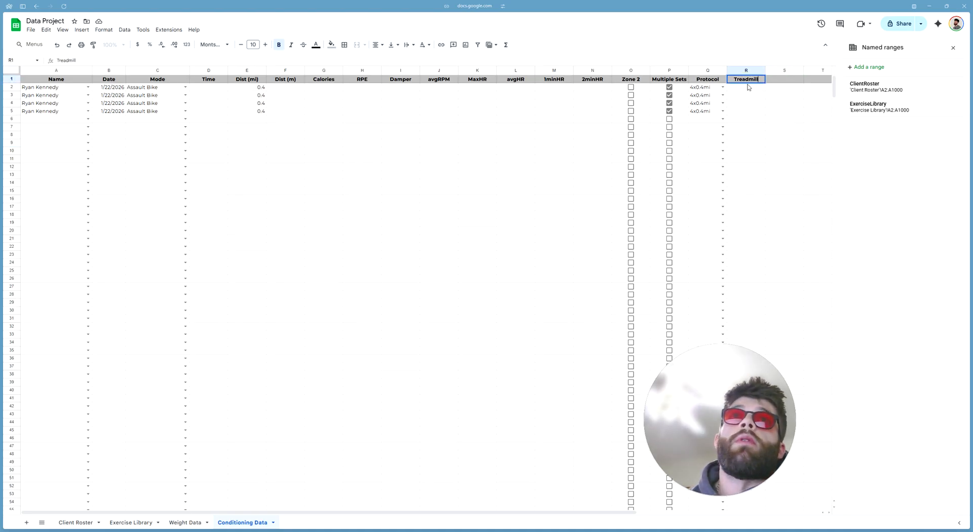
pyautogui.press('Return')
pyautogui.click(749, 71)
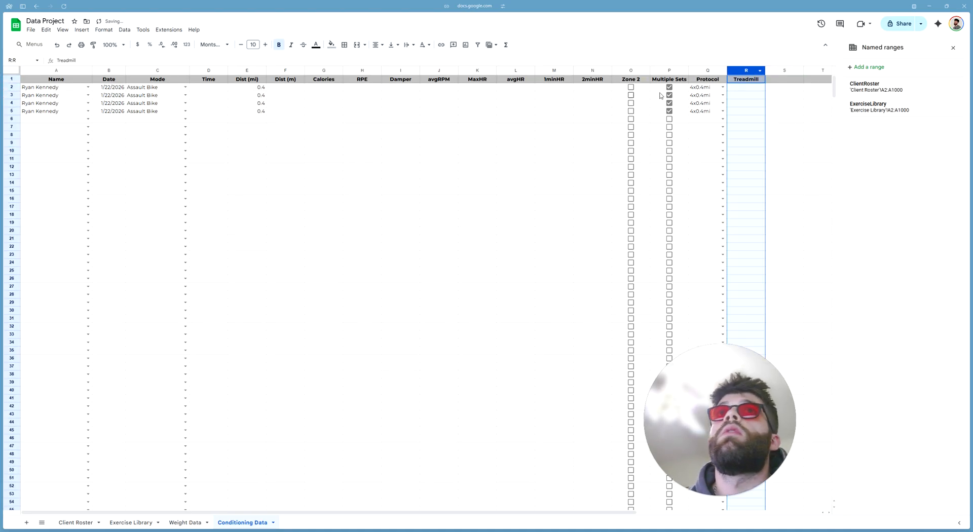
pyautogui.keyDown('ctrl'); pyautogui.click(747, 79); pyautogui.keyUp('ctrl')
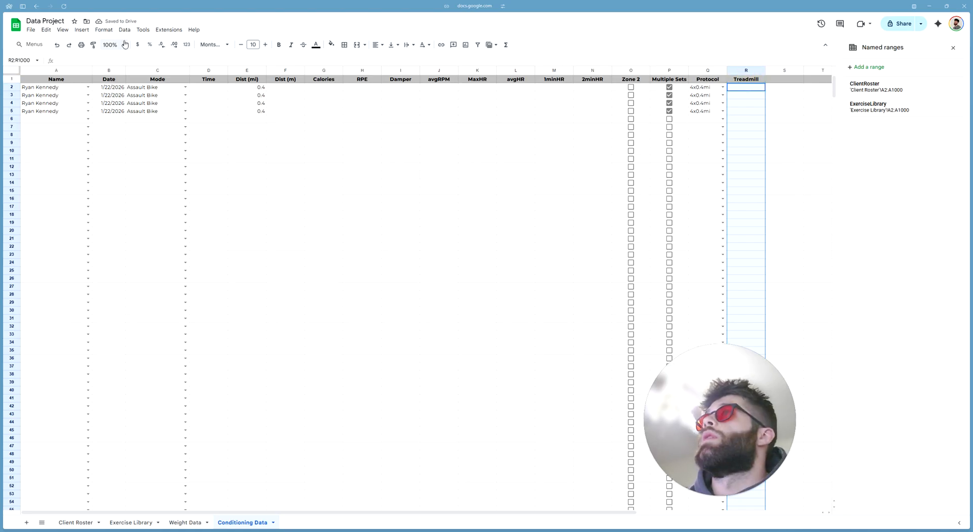
pyautogui.click(81, 29)
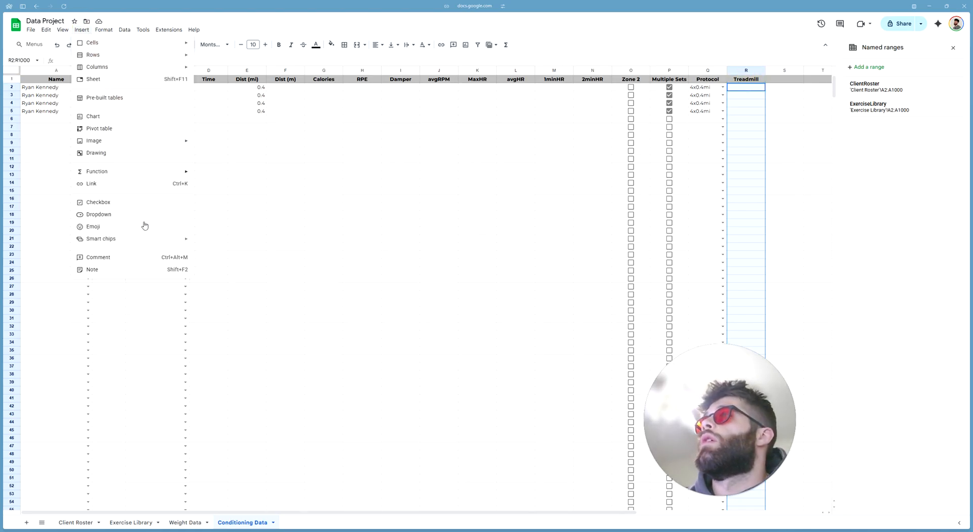
pyautogui.click(106, 203)
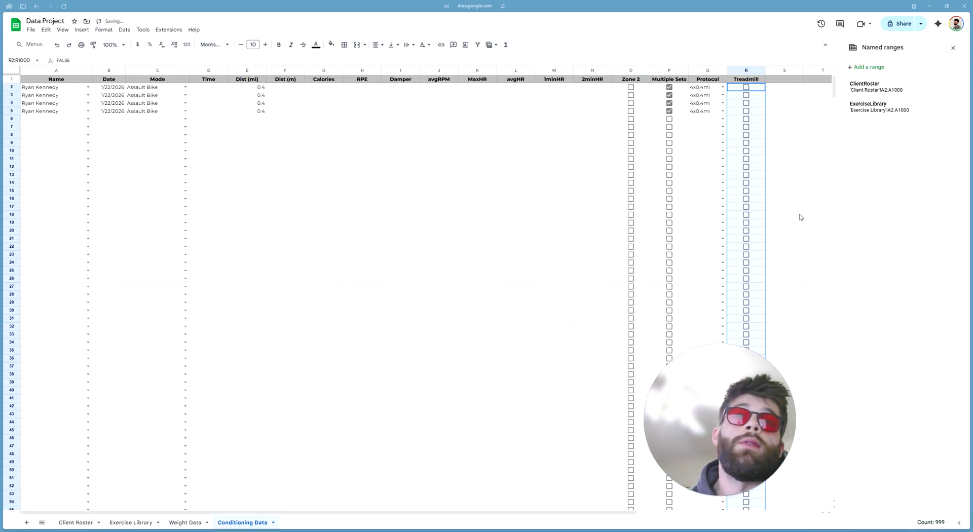
pyautogui.click(810, 199)
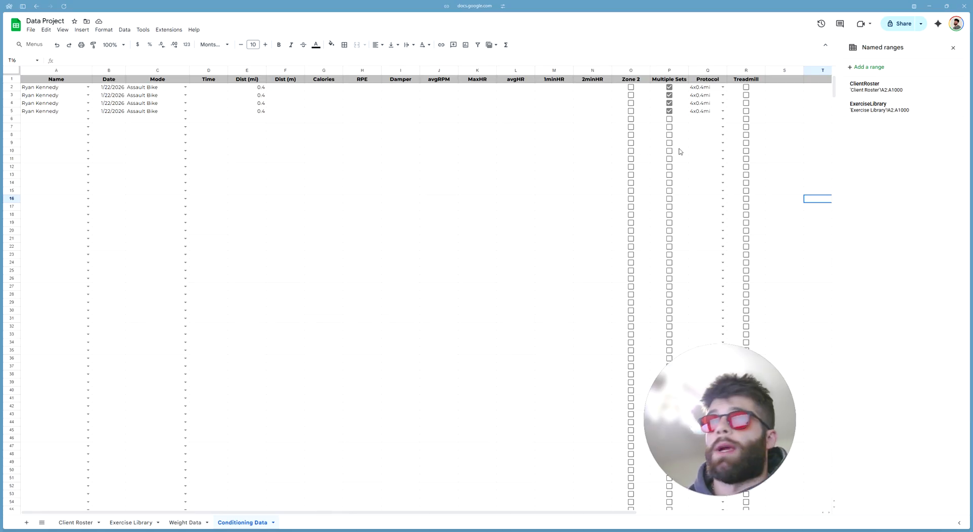
pyautogui.click(784, 144)
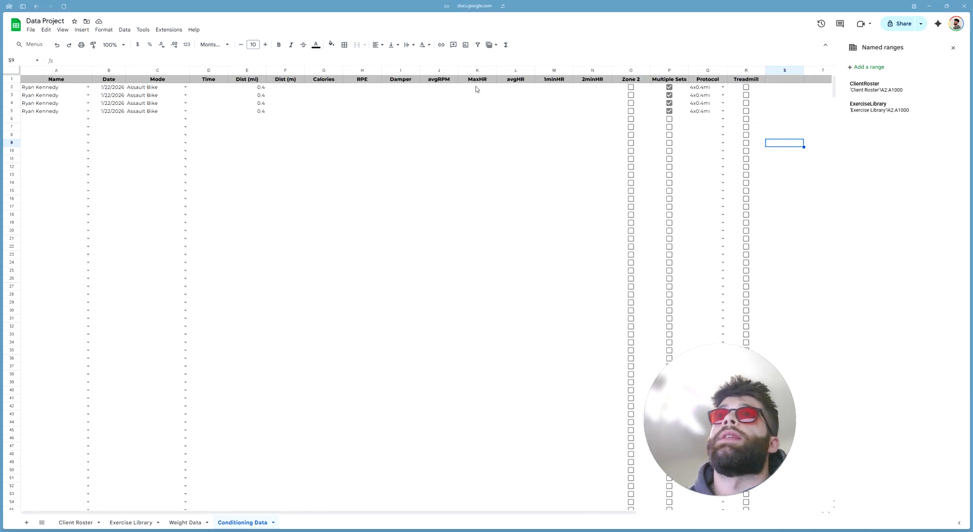
pyautogui.moveTo(481, 80); pyautogui.dragTo(757, 81)
pyautogui.click(790, 121)
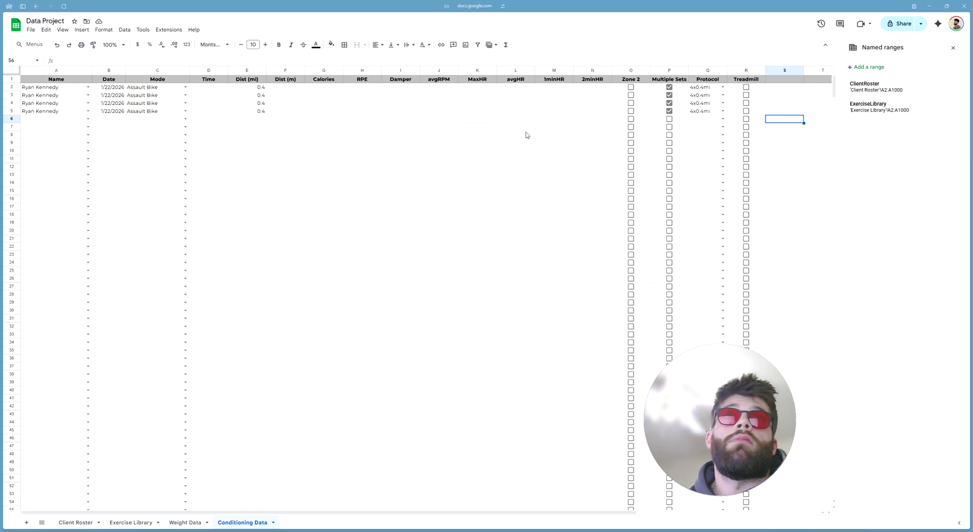
# Close the Named ranges sidebar and give the MaxHR through Treadmill headers (K1:R1) a yellow fill
pyautogui.click(953, 48)
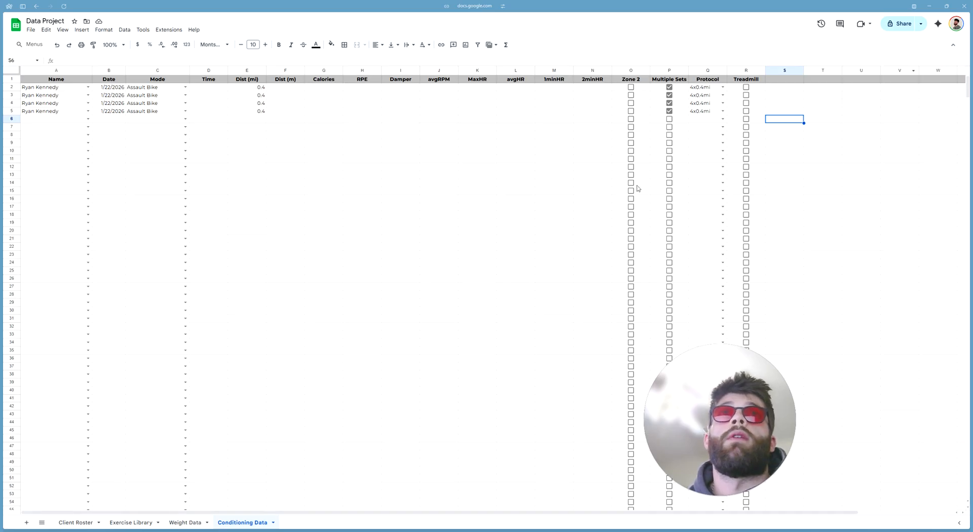
pyautogui.click(446, 222)
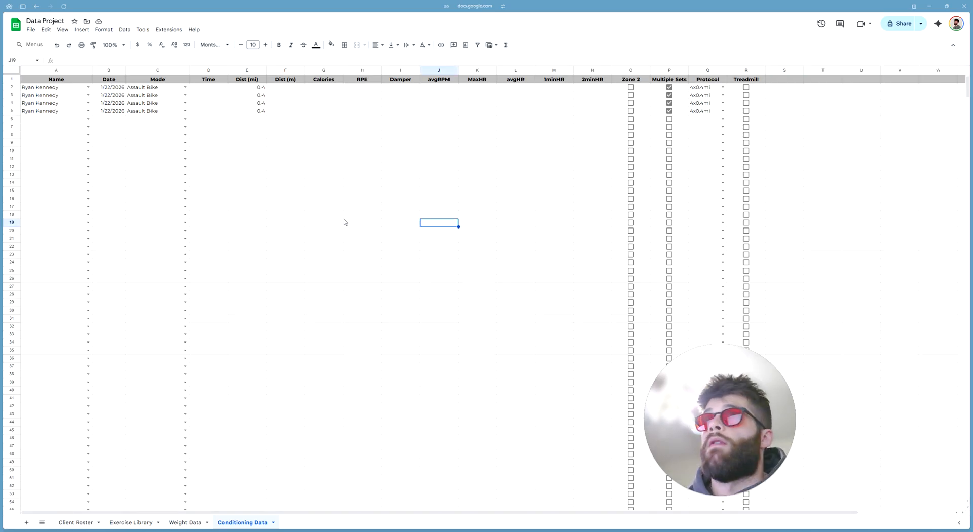
pyautogui.click(451, 81)
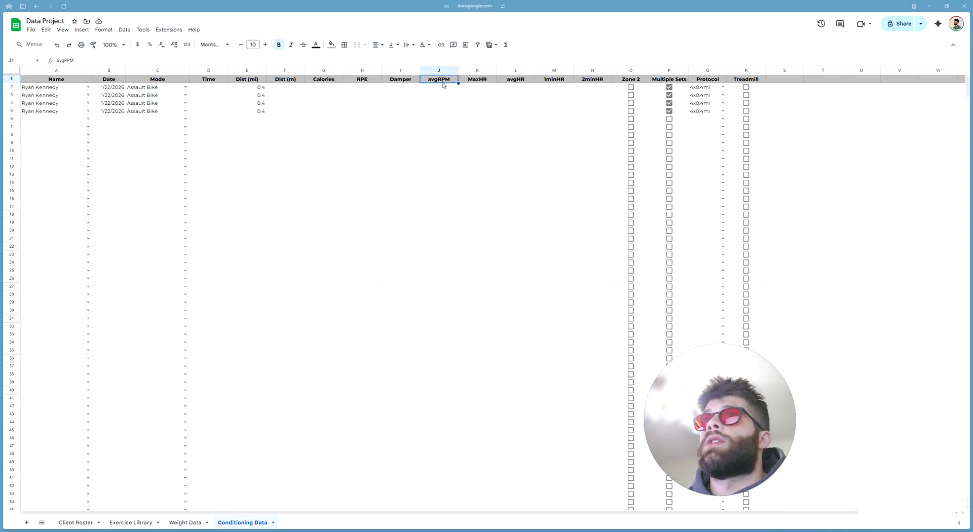
pyautogui.moveTo(441, 83); pyautogui.dragTo(220, 80)
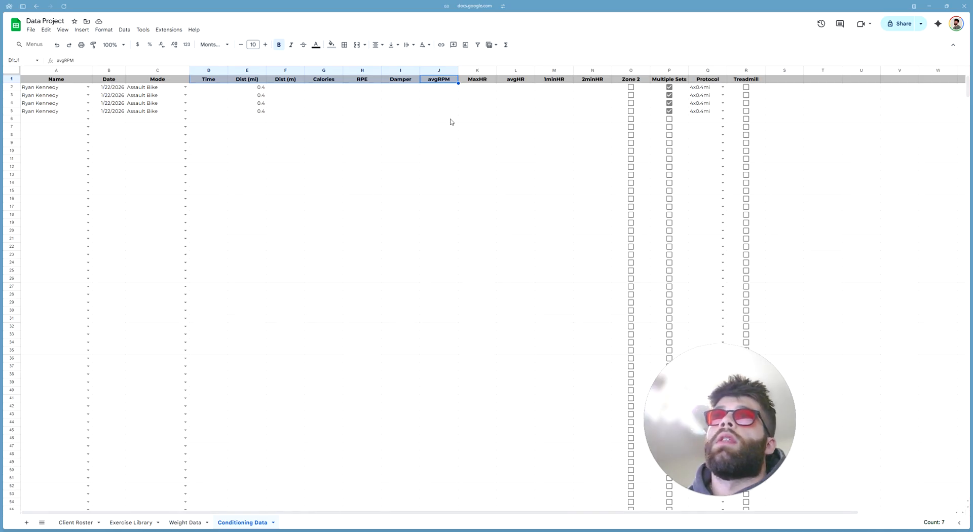
pyautogui.moveTo(484, 84); pyautogui.dragTo(731, 82)
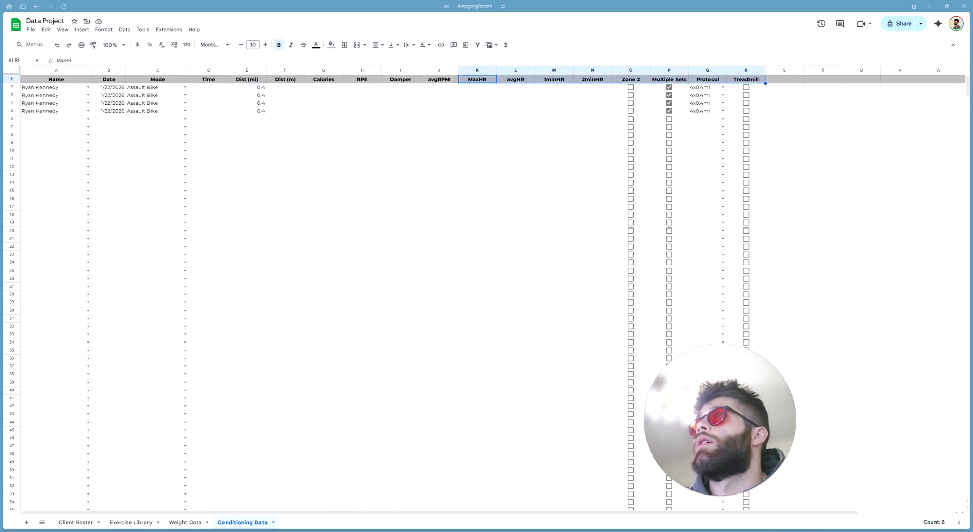
pyautogui.click(330, 45)
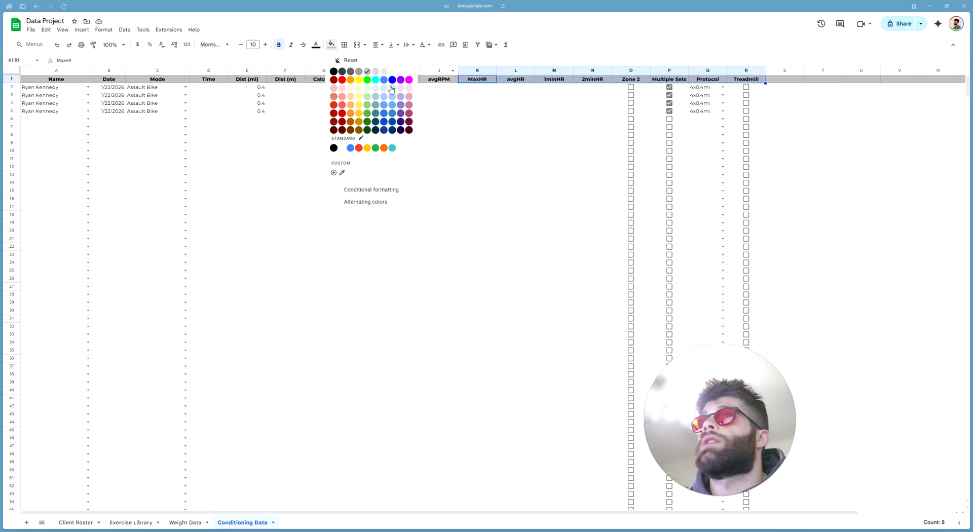
pyautogui.click(359, 81)
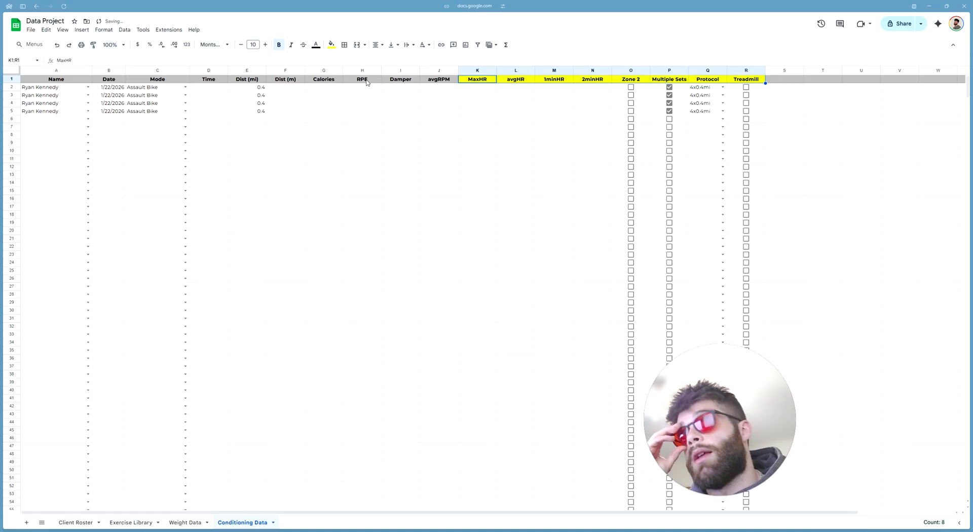
# Review the yellow header row, checking the MaxHR, avgHR, 1minHR and 2minHR header cells
pyautogui.click(476, 144)
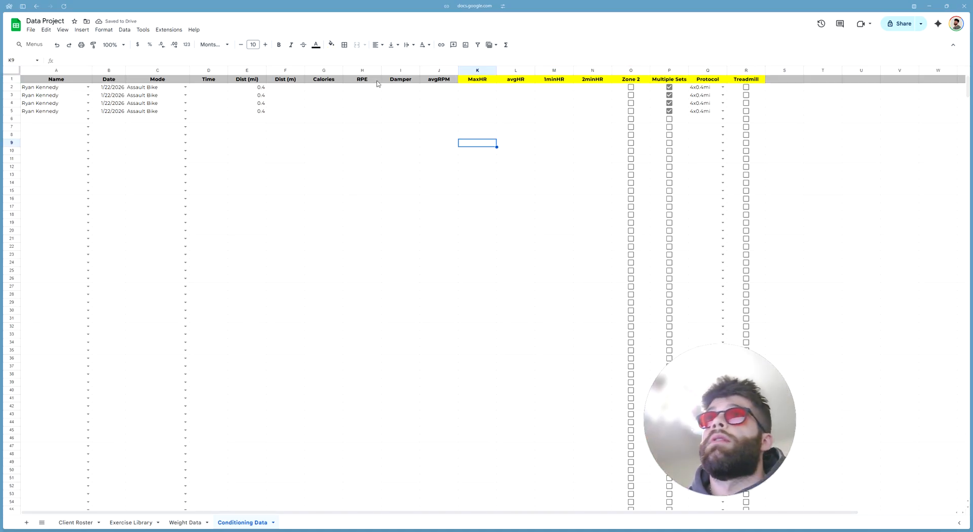
pyautogui.moveTo(429, 80); pyautogui.dragTo(212, 88)
pyautogui.click(464, 151)
pyautogui.click(486, 85)
pyautogui.moveTo(485, 85); pyautogui.dragTo(757, 84)
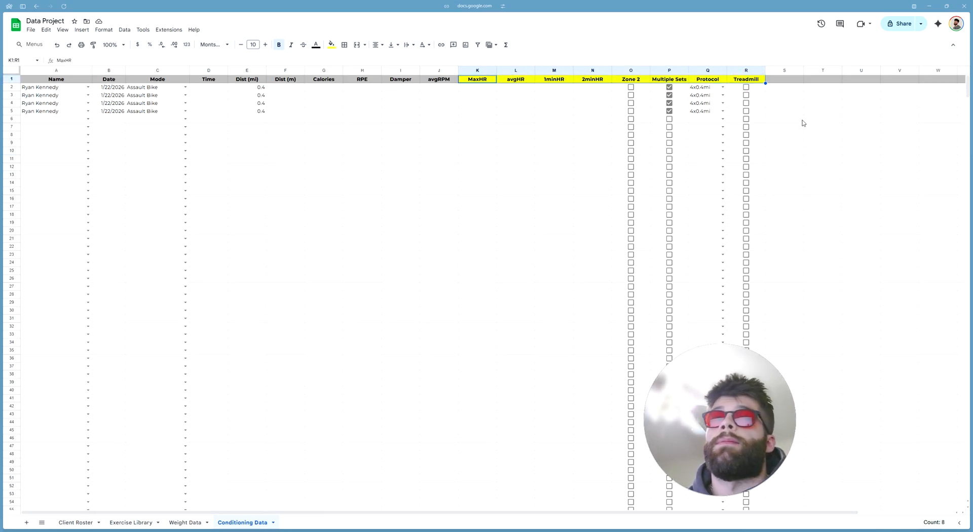
pyautogui.click(572, 168)
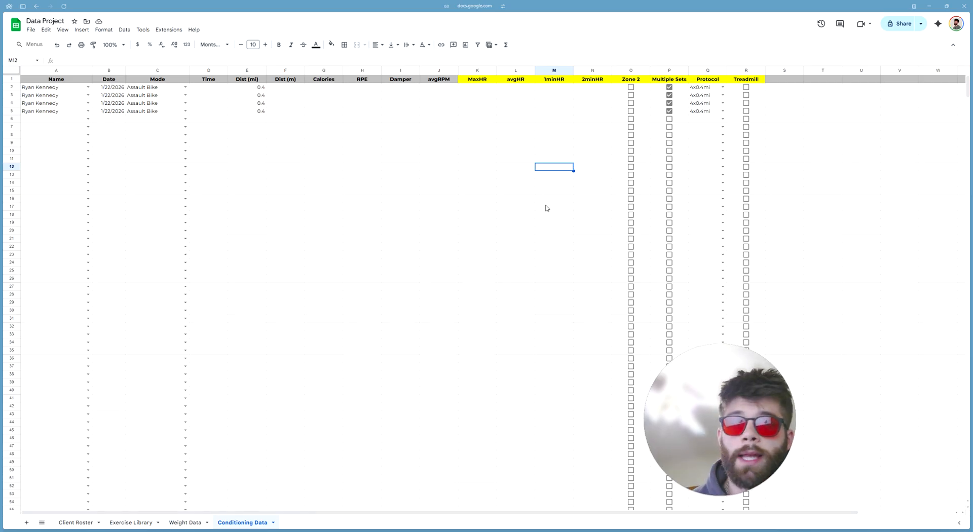
pyautogui.click(559, 80)
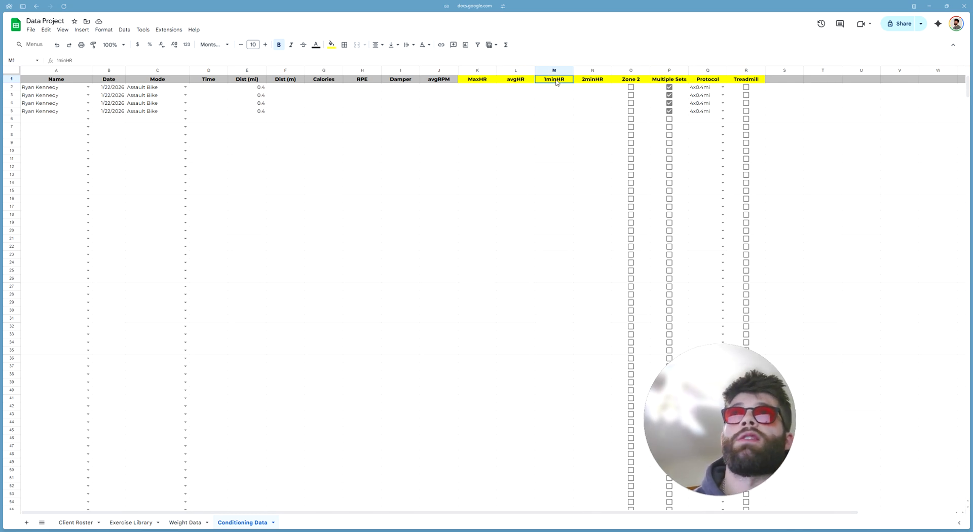
pyautogui.click(515, 83)
pyautogui.click(473, 83)
pyautogui.click(592, 82)
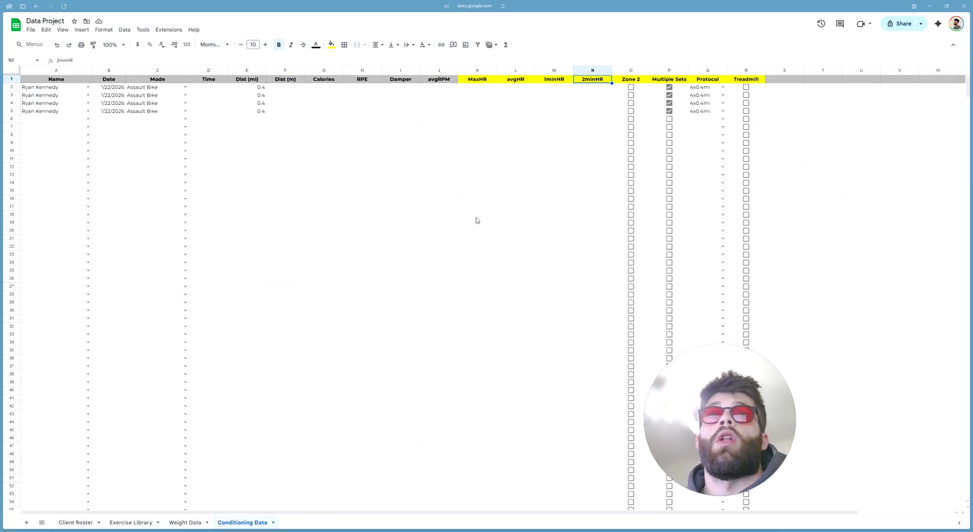
pyautogui.click(483, 193)
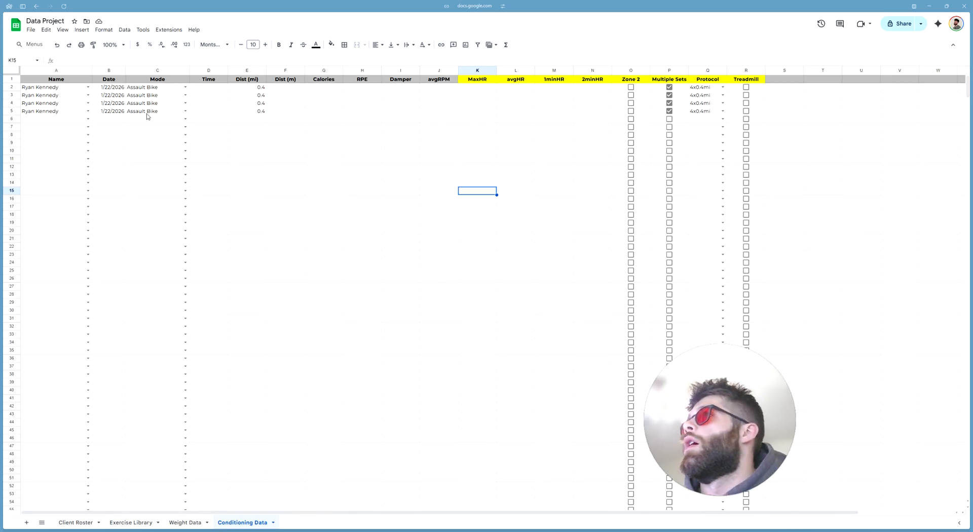
pyautogui.click(208, 72)
# Apply the Duration number format to Time cells D2:D1000
pyautogui.keyDown('ctrl'); pyautogui.click(207, 78); pyautogui.keyUp('ctrl')
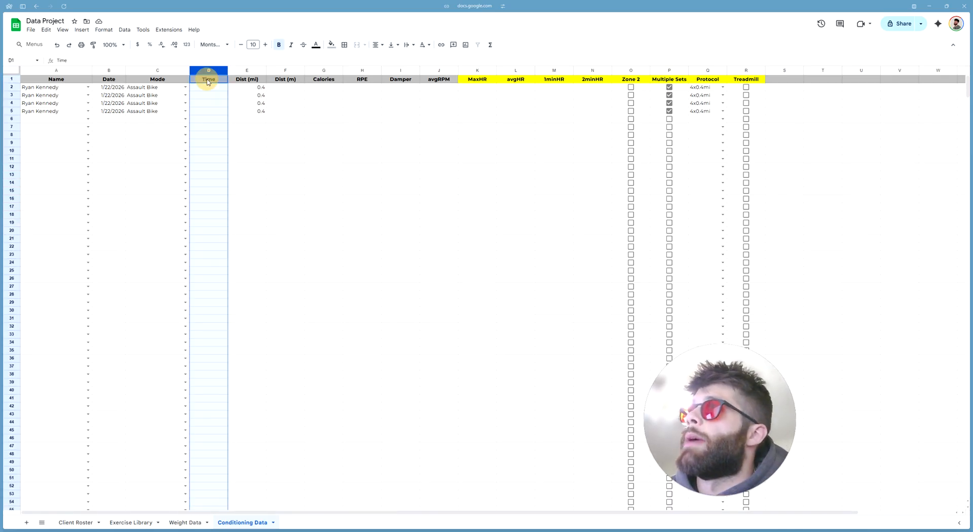
pyautogui.click(113, 31)
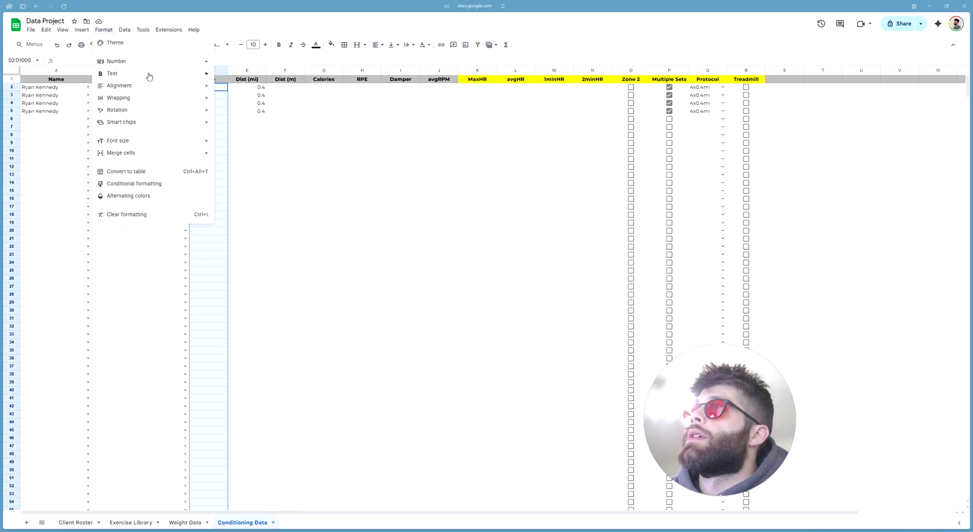
pyautogui.moveTo(152, 62)
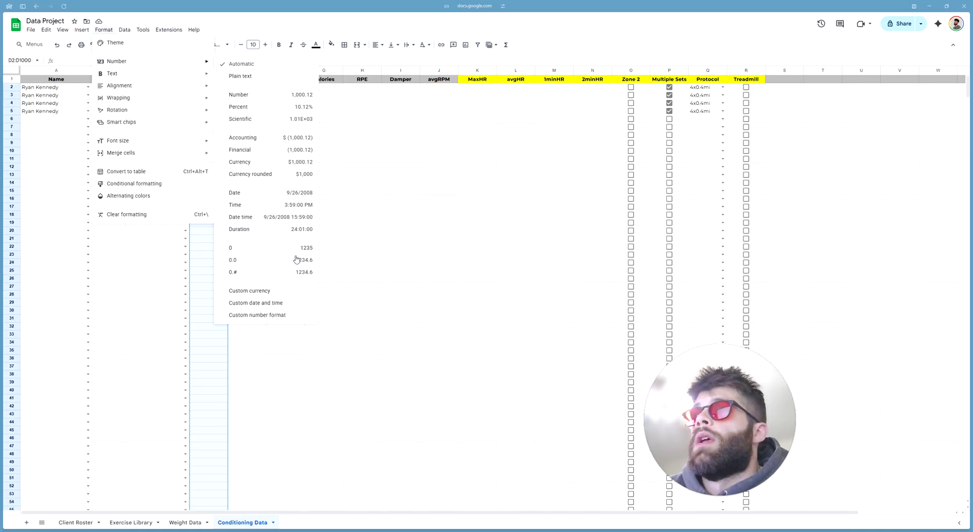
pyautogui.click(296, 229)
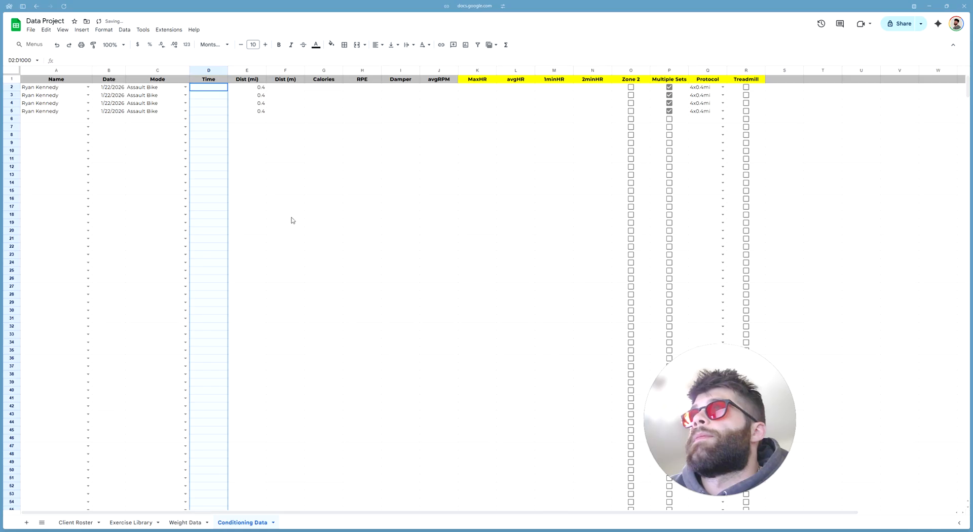
pyautogui.click(219, 88)
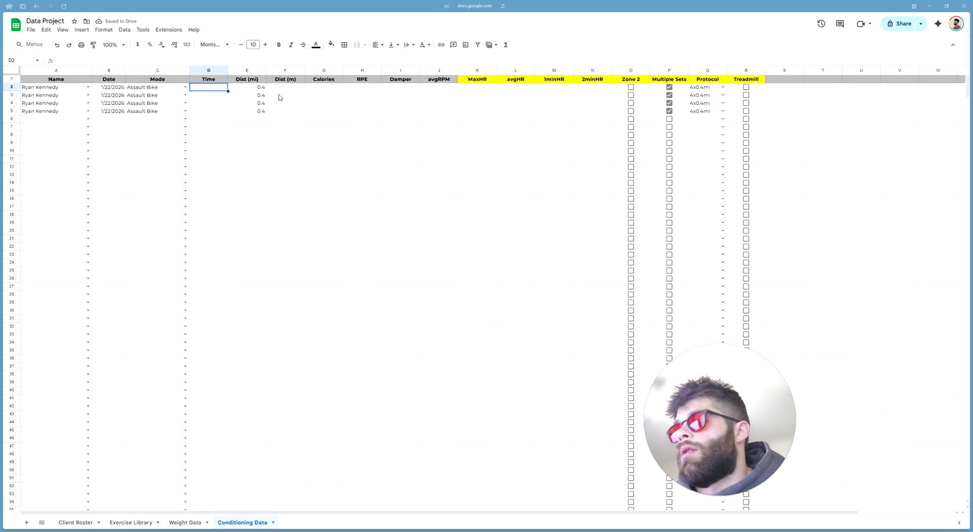
# Enter 90 in D2, then replace it with the duration 0:01:30
pyautogui.write('90')
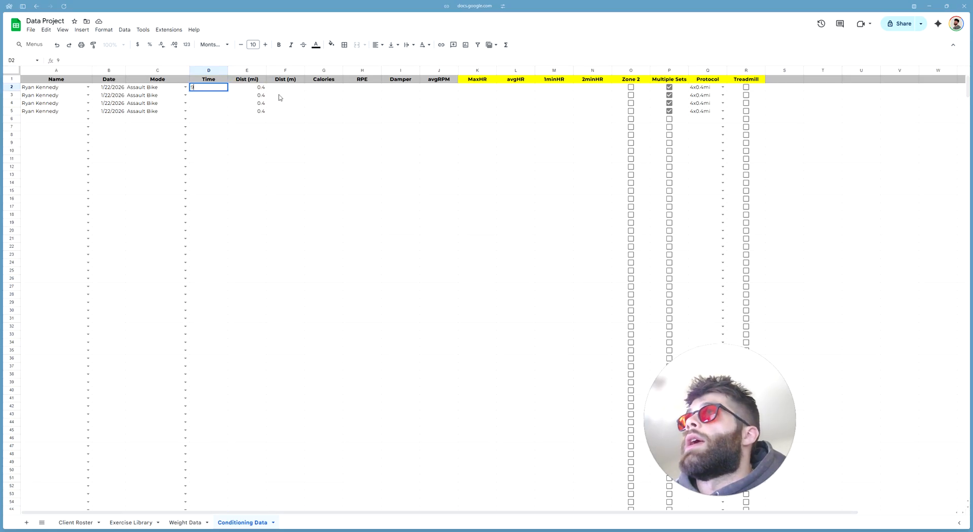
pyautogui.press('Return')
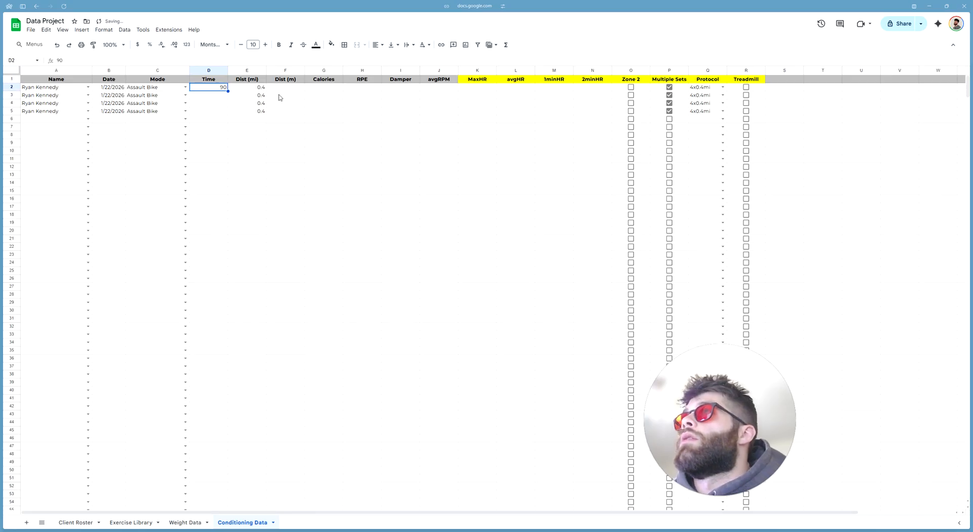
pyautogui.press('Up')
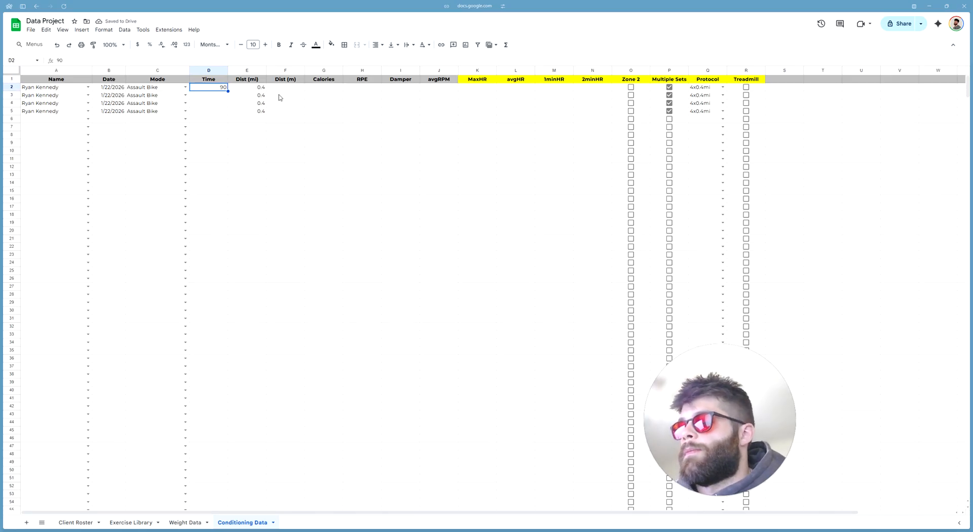
pyautogui.write('1')
pyautogui.write('0')
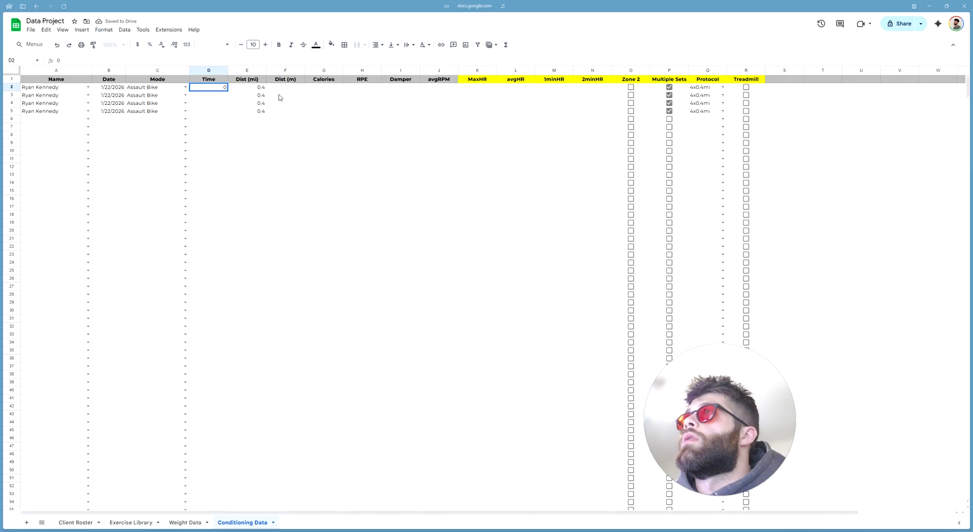
pyautogui.write(':01:30')
pyautogui.press('Return')
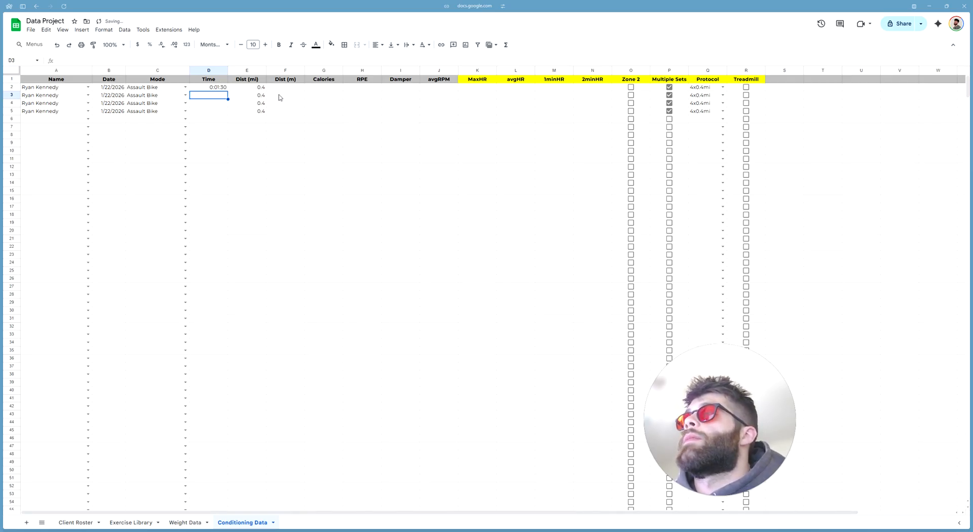
pyautogui.click(223, 88)
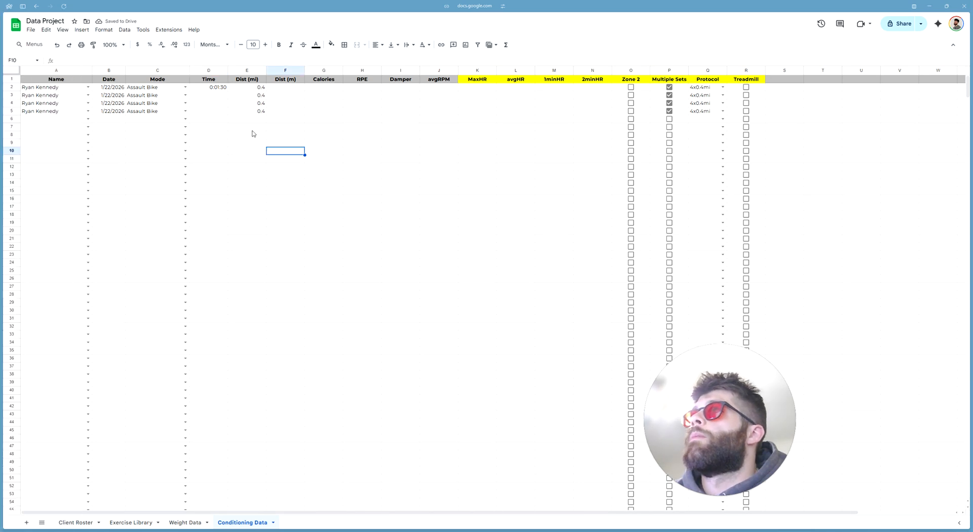
pyautogui.click(250, 129)
pyautogui.click(219, 87)
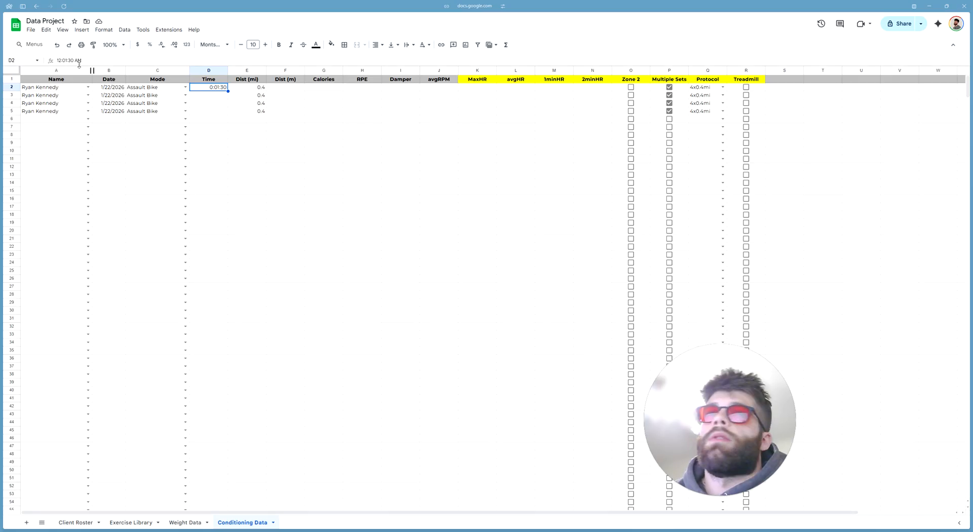
# Reapply Duration format to column D and enter 0:02:25 in D3
pyautogui.click(210, 71)
pyautogui.click(104, 29)
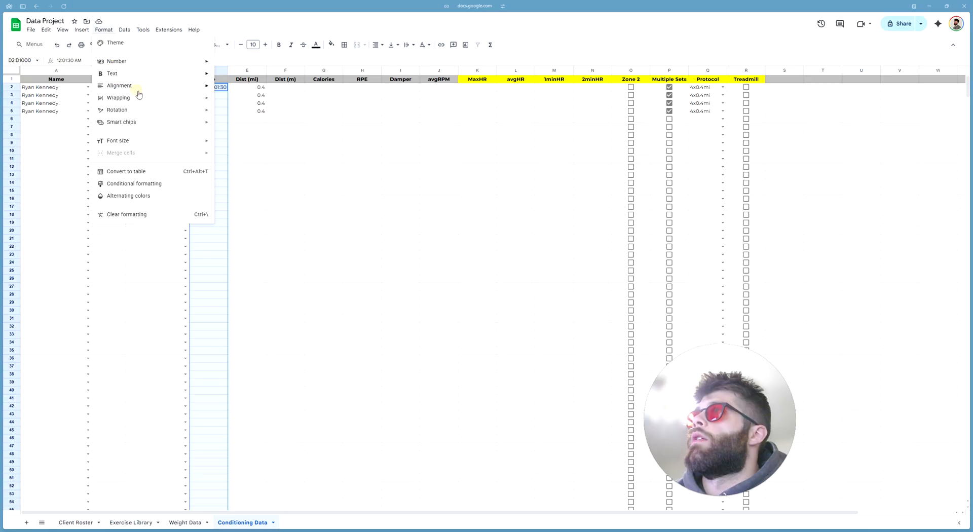
pyautogui.moveTo(142, 62)
pyautogui.click(259, 229)
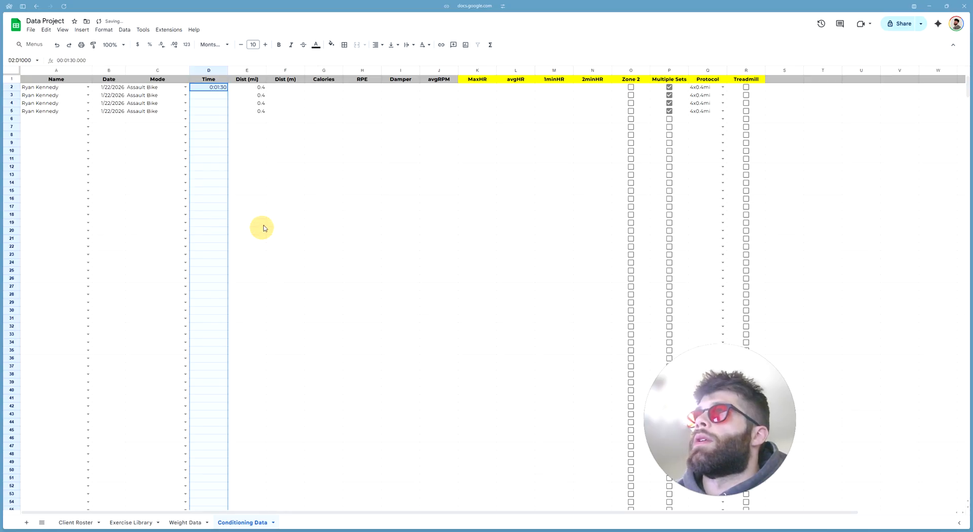
pyautogui.click(215, 96)
pyautogui.write('0:02:25')
pyautogui.press('Return')
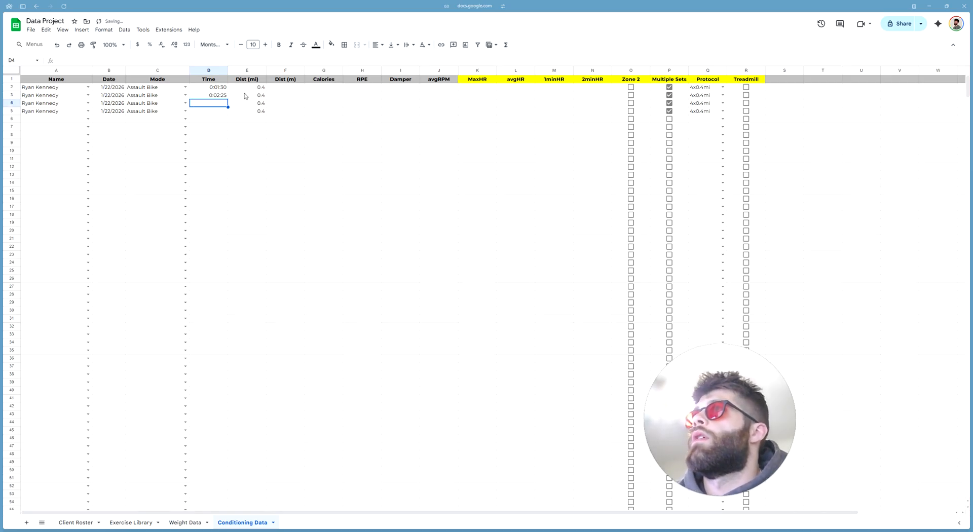
pyautogui.click(226, 97)
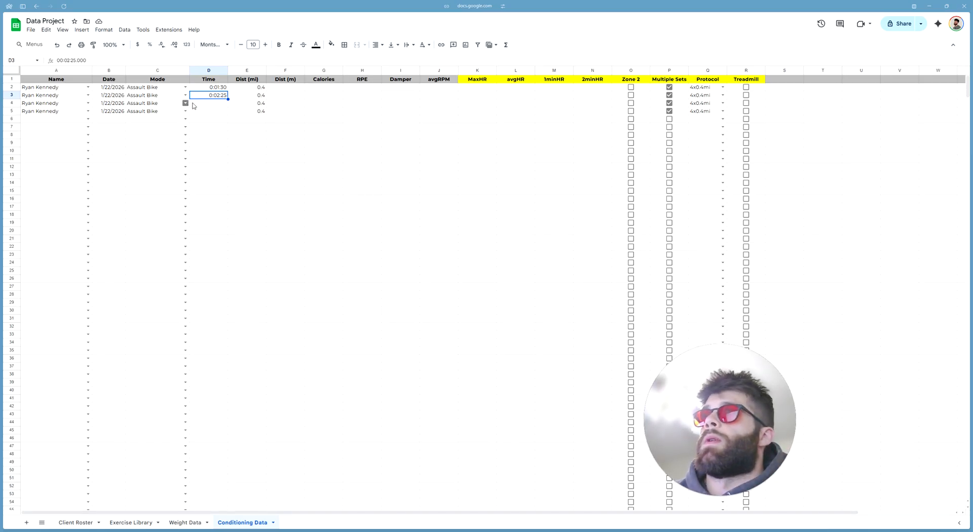
pyautogui.click(211, 88)
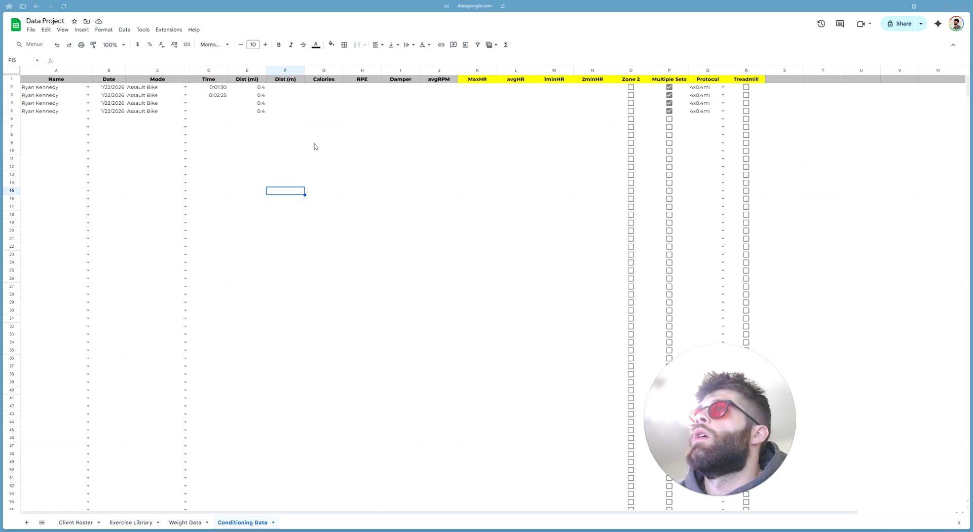
pyautogui.click(247, 159)
pyautogui.click(214, 96)
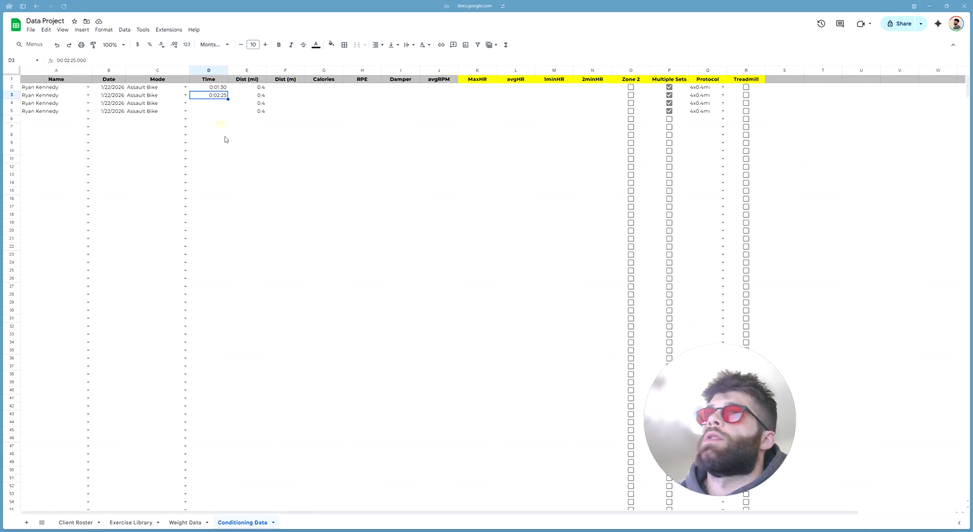
# Enter the final times 0:00:47, 0:00:48, 0:00:48 and 0:00:51 into D2 through D5
pyautogui.click(222, 103)
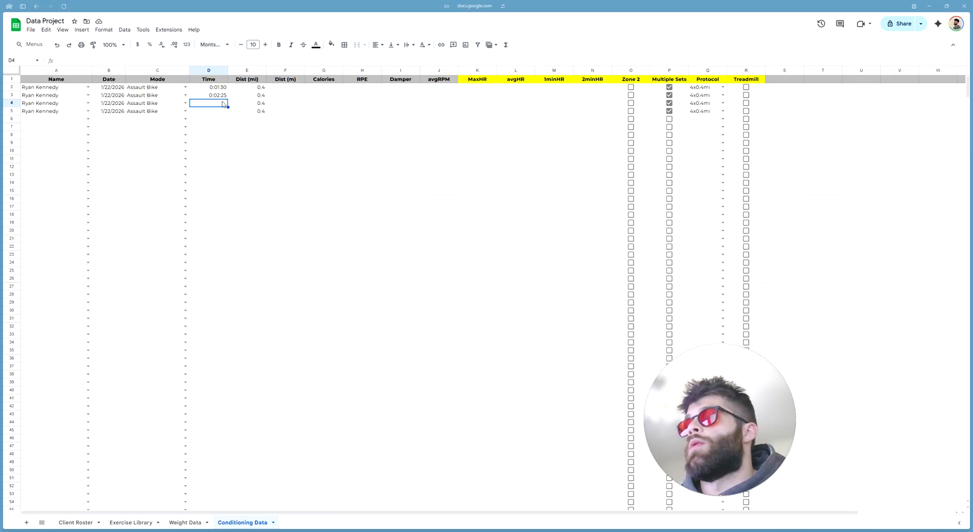
pyautogui.write('0:00')
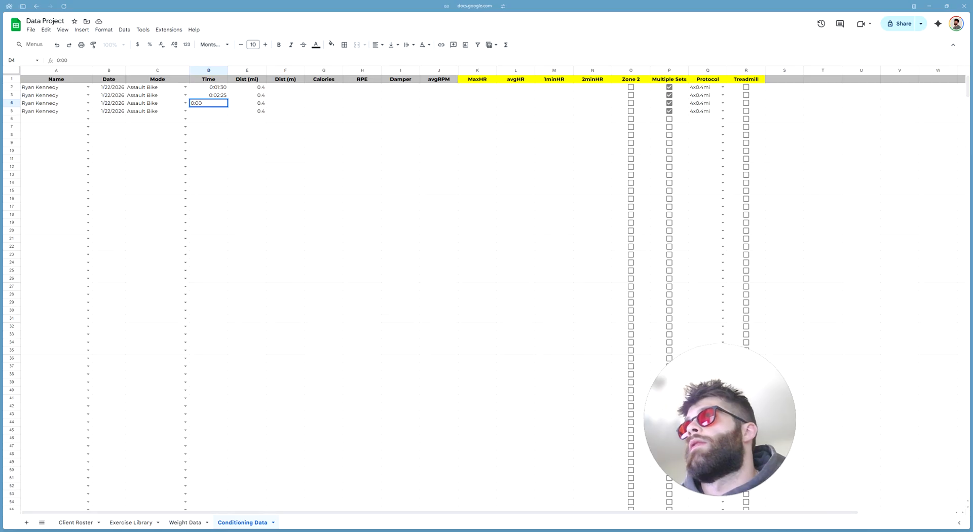
pyautogui.write(':')
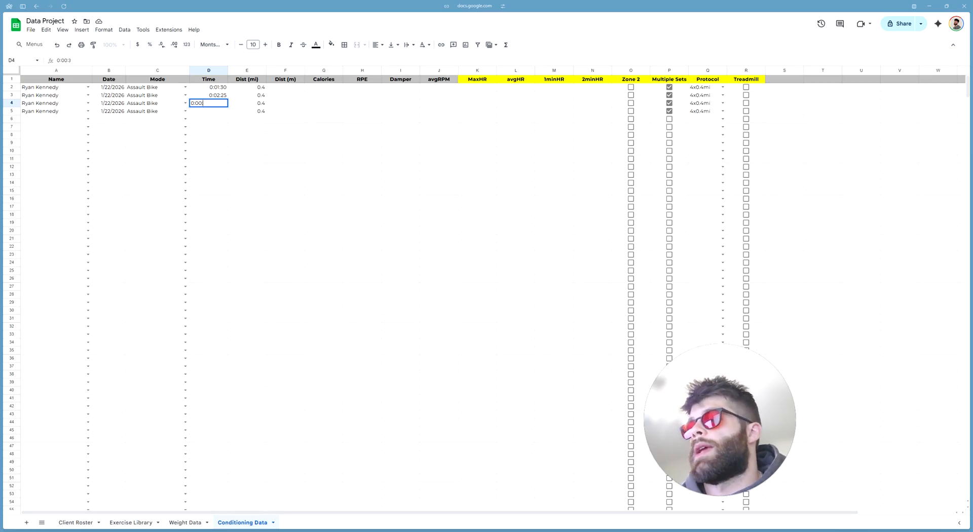
pyautogui.write('45')
pyautogui.press('Return')
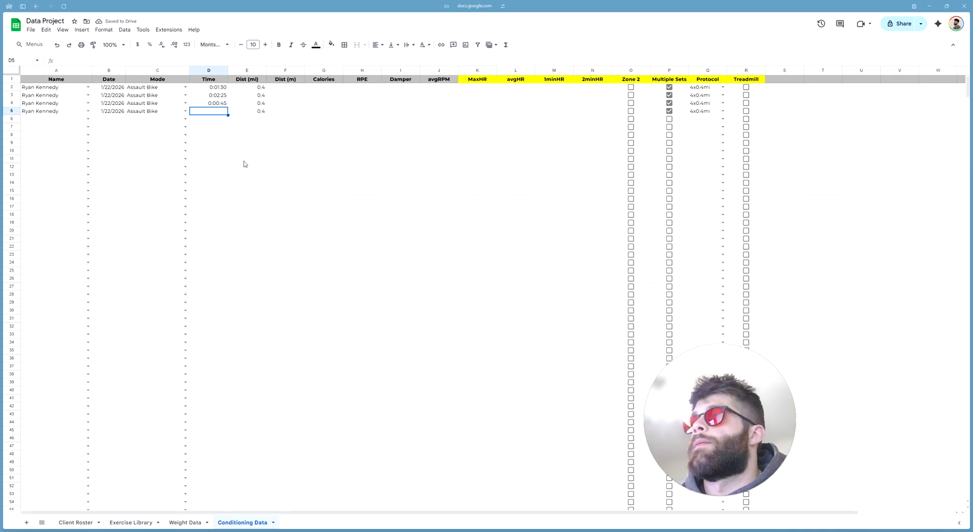
pyautogui.click(219, 89)
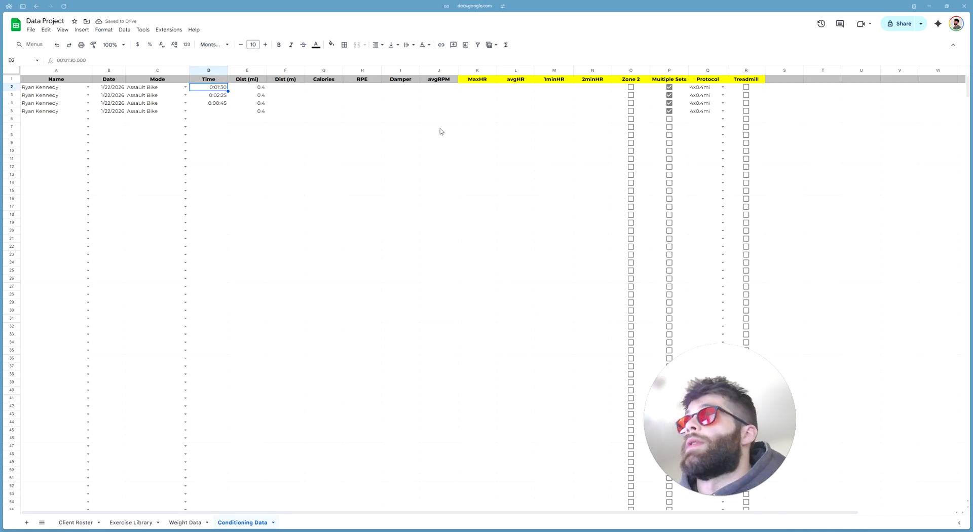
pyautogui.write('0:00')
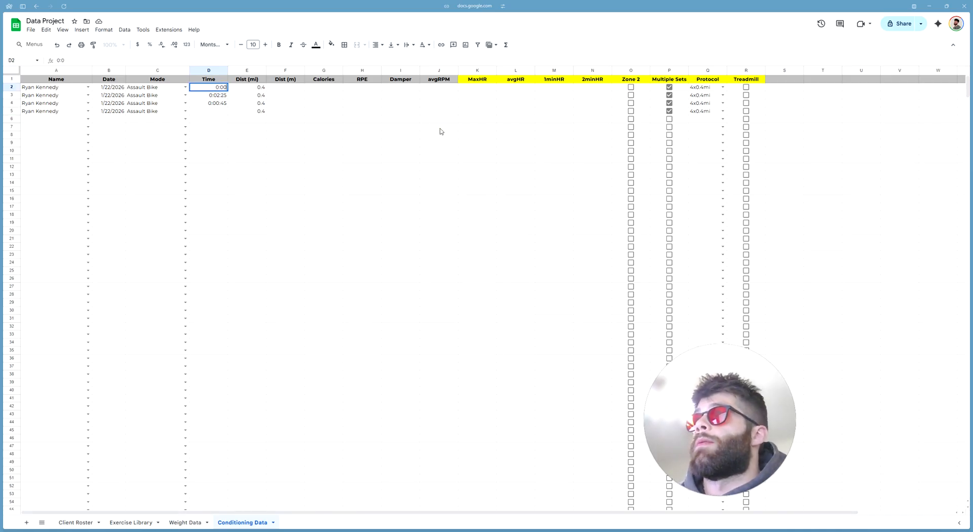
pyautogui.write(':')
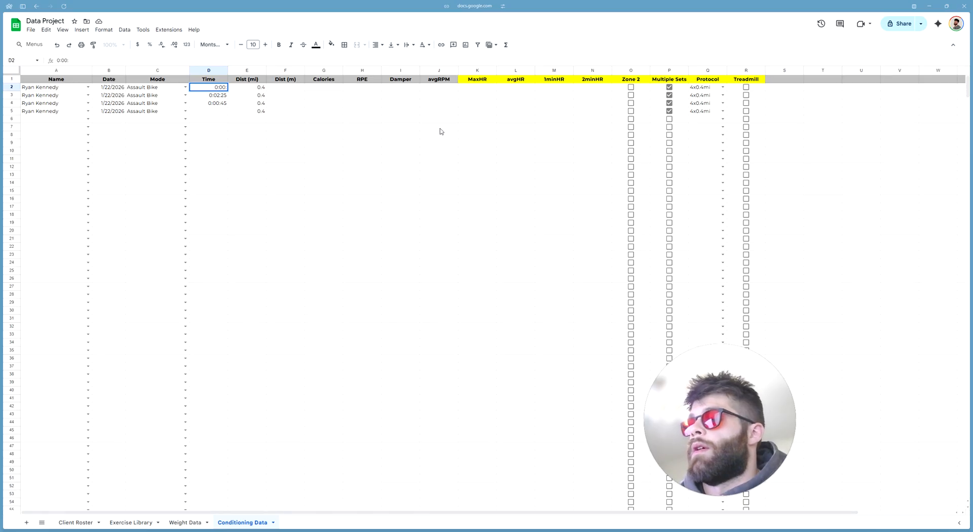
pyautogui.write('47')
pyautogui.press('Return')
pyautogui.write('0:00')
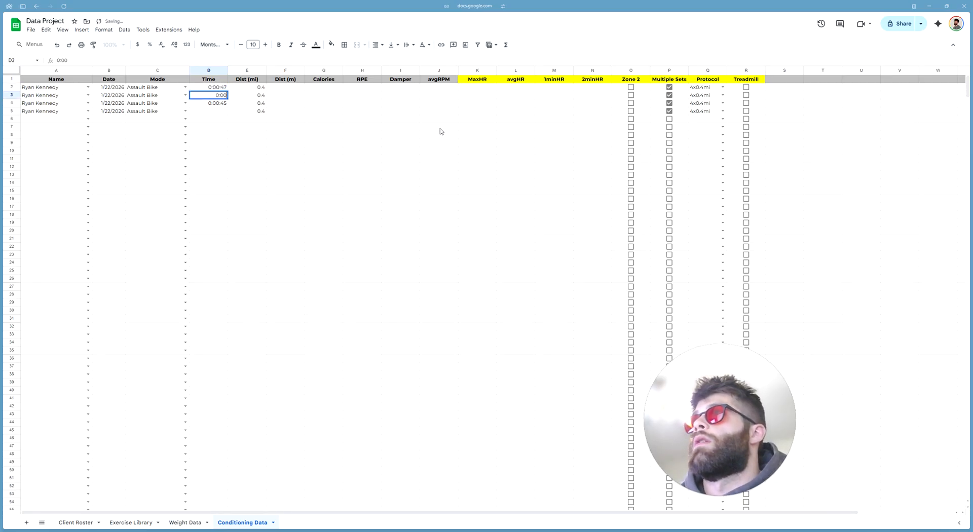
pyautogui.write(':48')
pyautogui.press('Return')
pyautogui.write('0:00:48')
pyautogui.press('Return')
pyautogui.write('0:00:51')
pyautogui.press('Return')
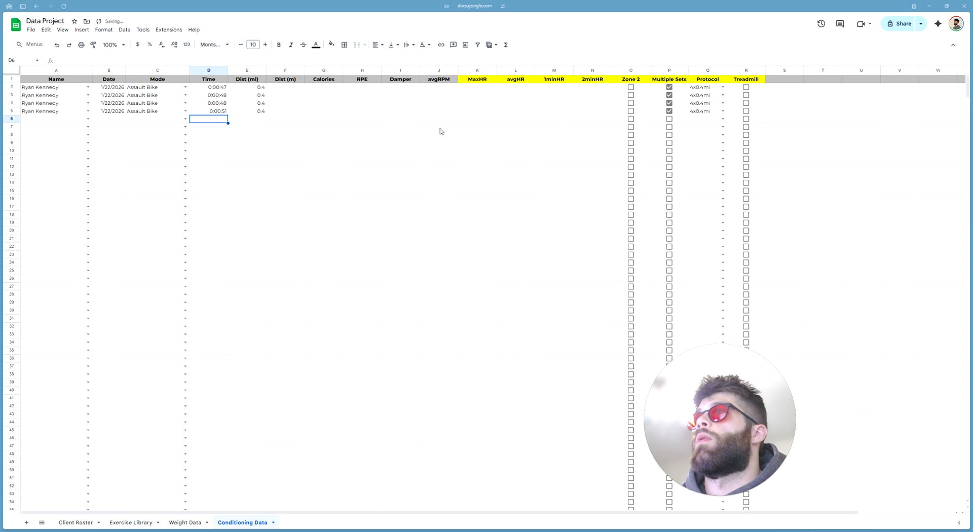
pyautogui.click(346, 270)
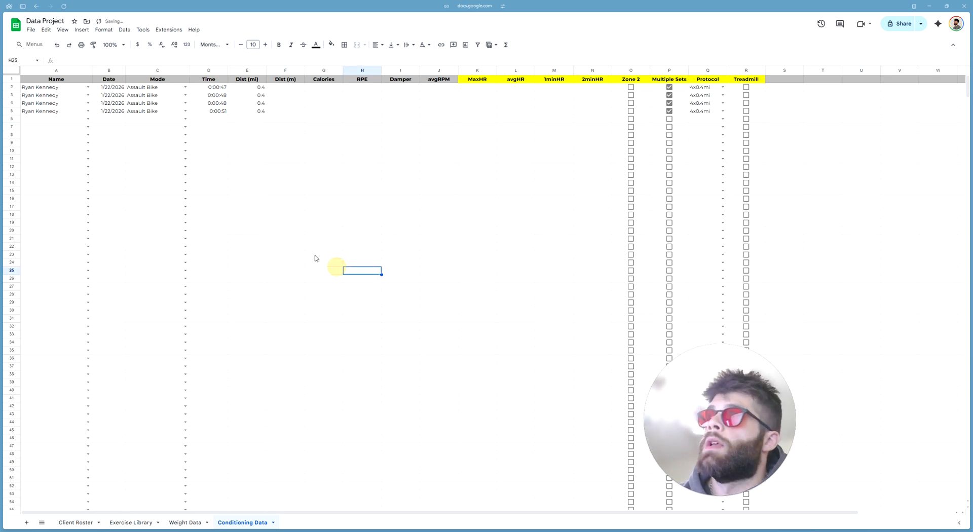
pyautogui.click(223, 105)
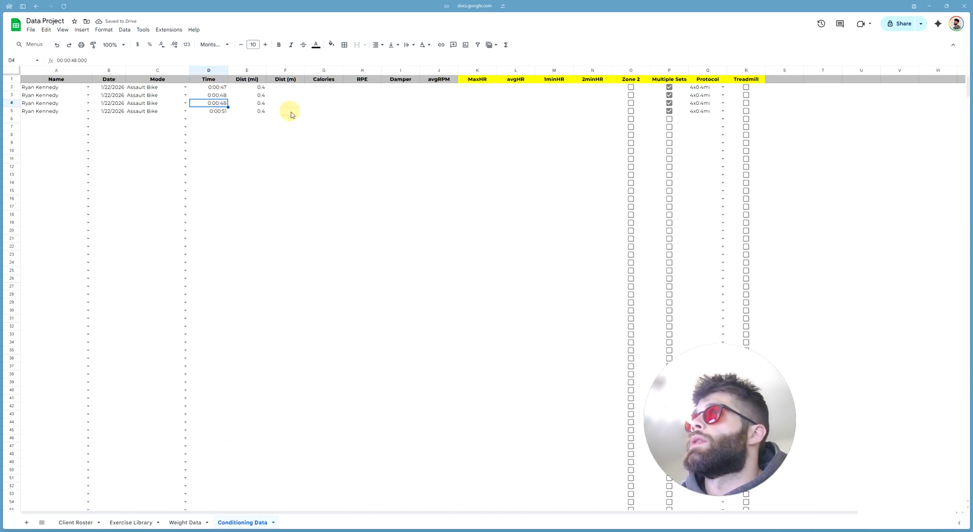
pyautogui.click(332, 159)
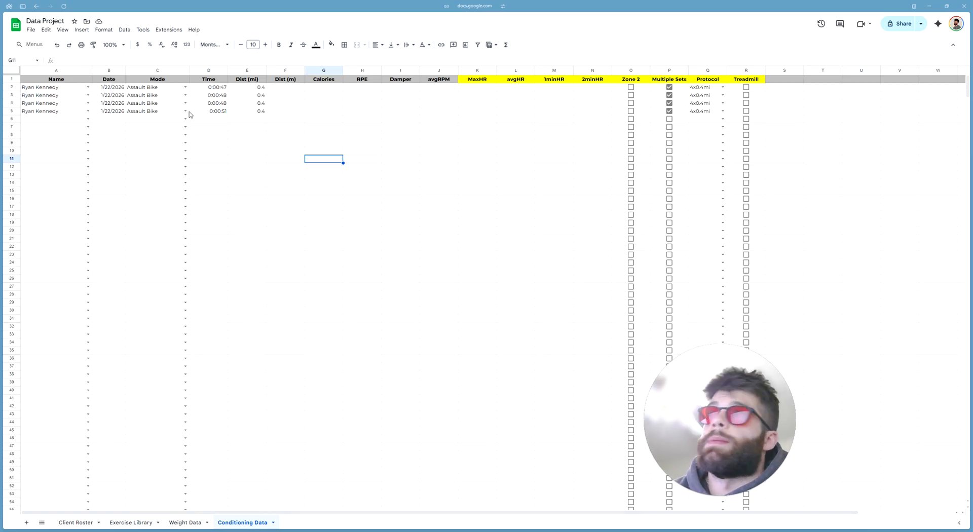
pyautogui.click(167, 111)
pyautogui.click(184, 112)
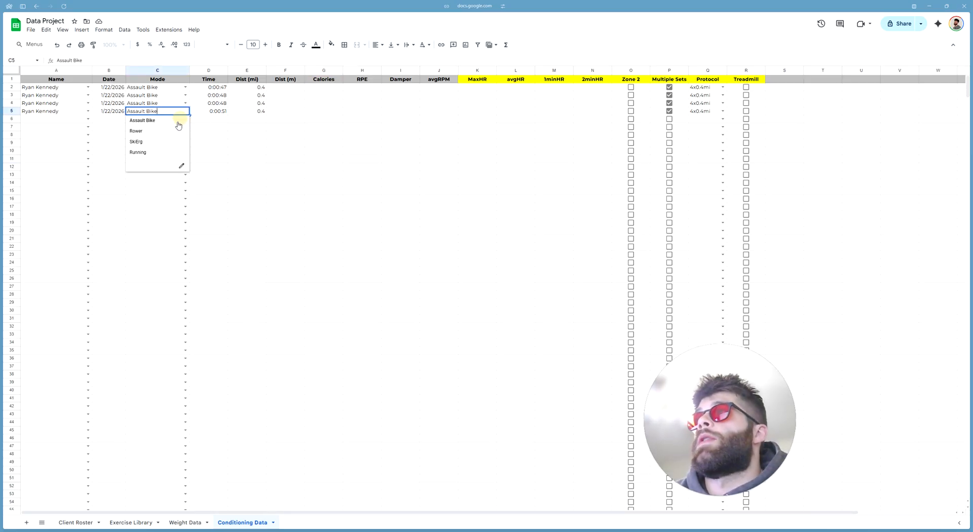
pyautogui.click(392, 205)
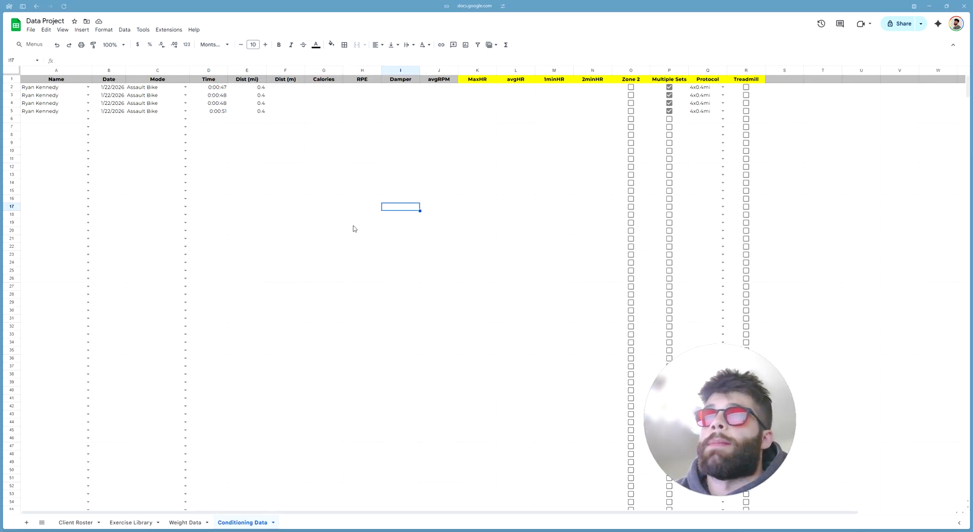
pyautogui.moveTo(1, 30)
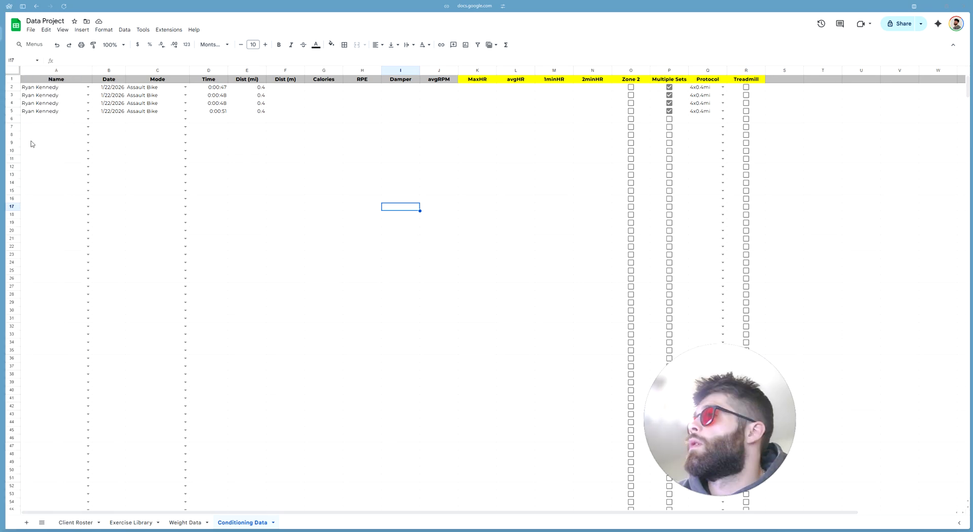
pyautogui.click(315, 170)
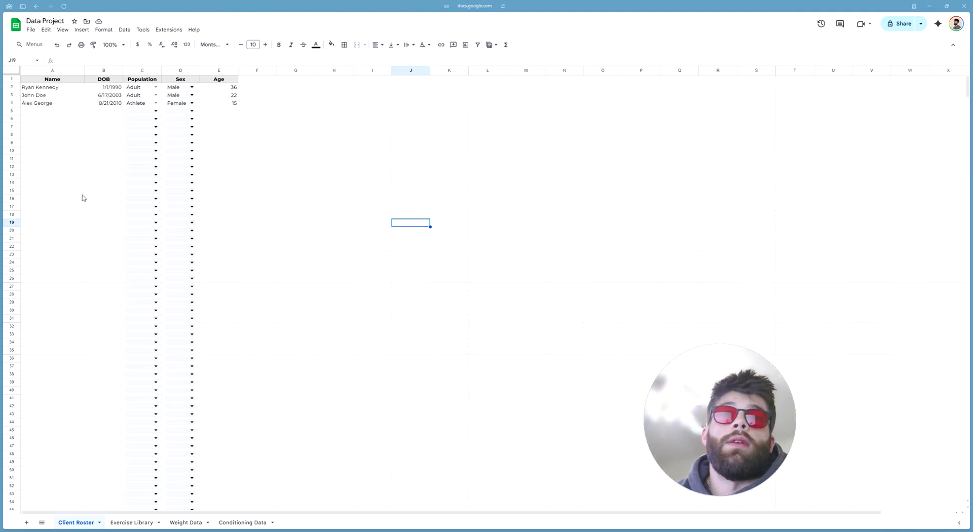
# Switch to the Exercise Library tab listing Split Squat through Pallof Press
pyautogui.click(130, 522)
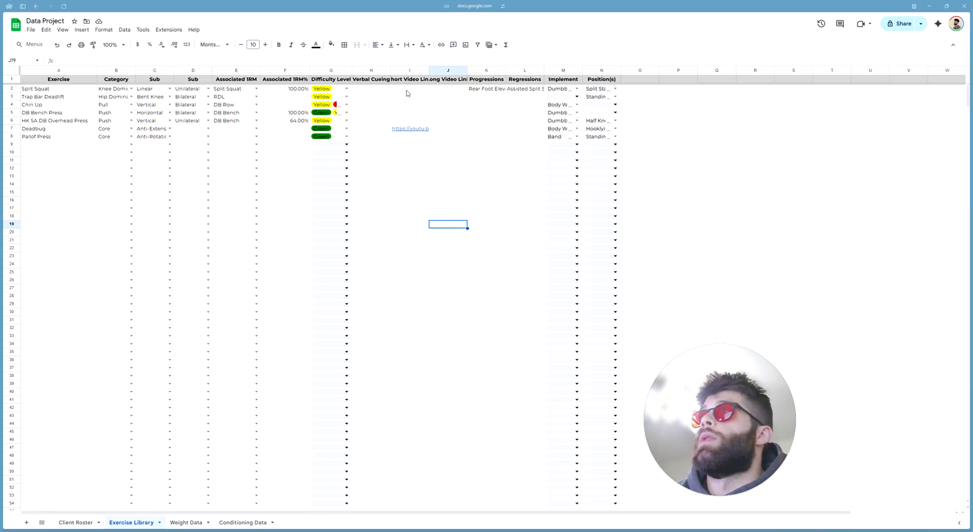
pyautogui.click(87, 79)
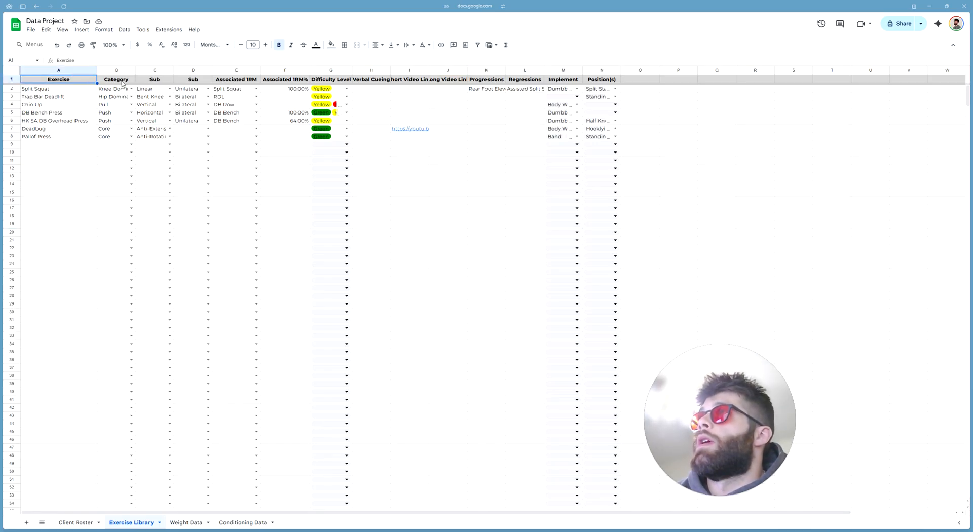
pyautogui.keyDown('shift'); pyautogui.click(123, 81); pyautogui.keyUp('shift')
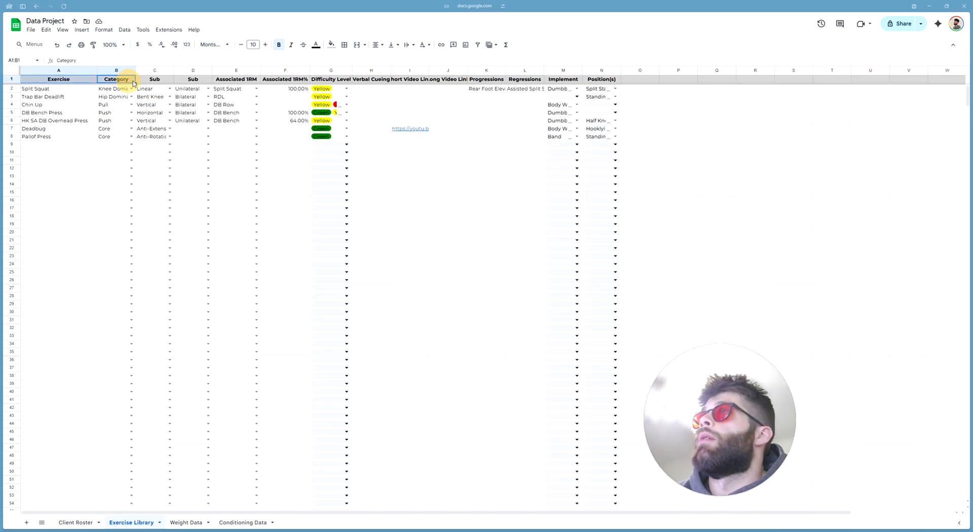
pyautogui.keyDown('shift'); pyautogui.click(153, 80); pyautogui.keyUp('shift')
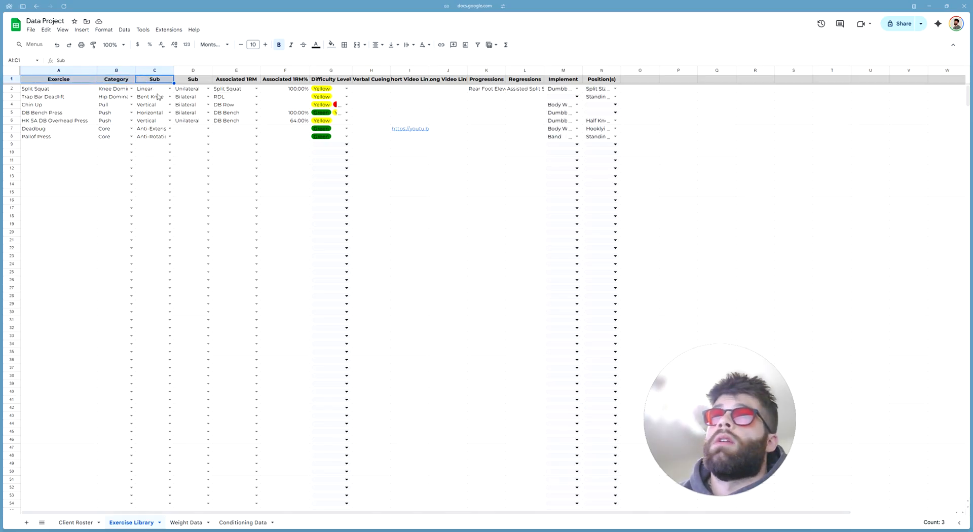
pyautogui.click(131, 89)
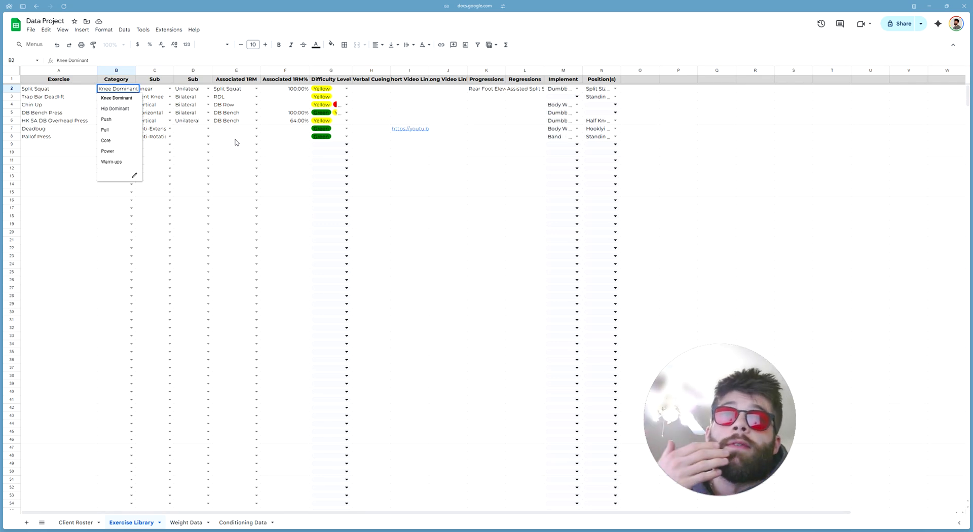
pyautogui.click(294, 161)
pyautogui.click(227, 81)
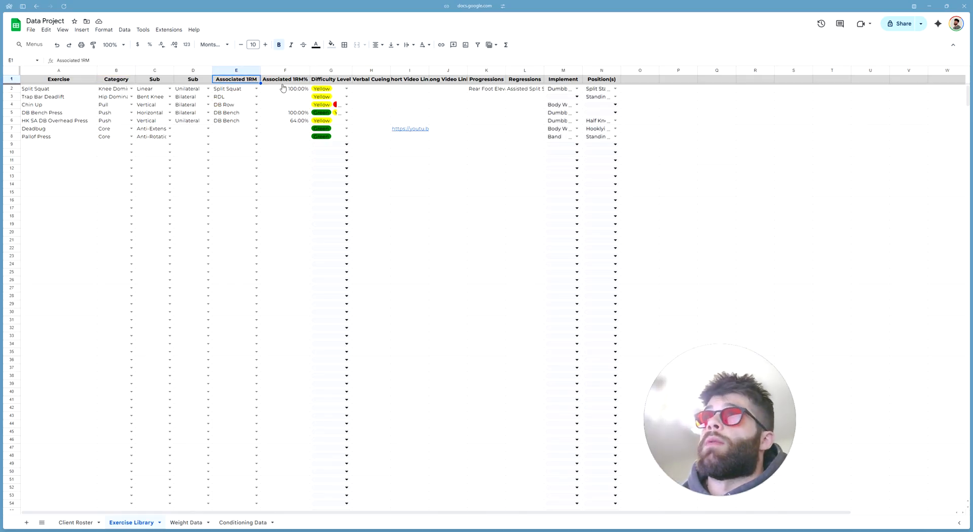
pyautogui.keyDown('shift'); pyautogui.click(284, 81); pyautogui.keyUp('shift')
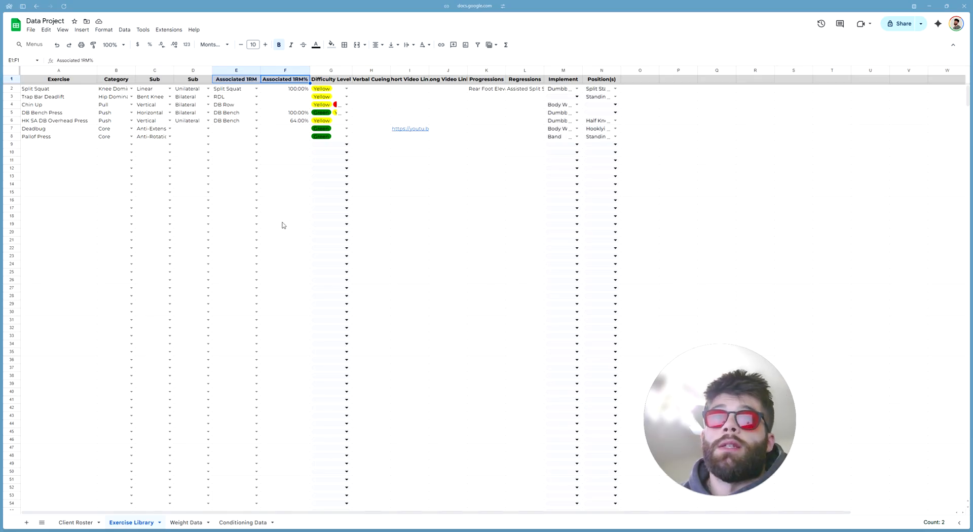
pyautogui.click(324, 80)
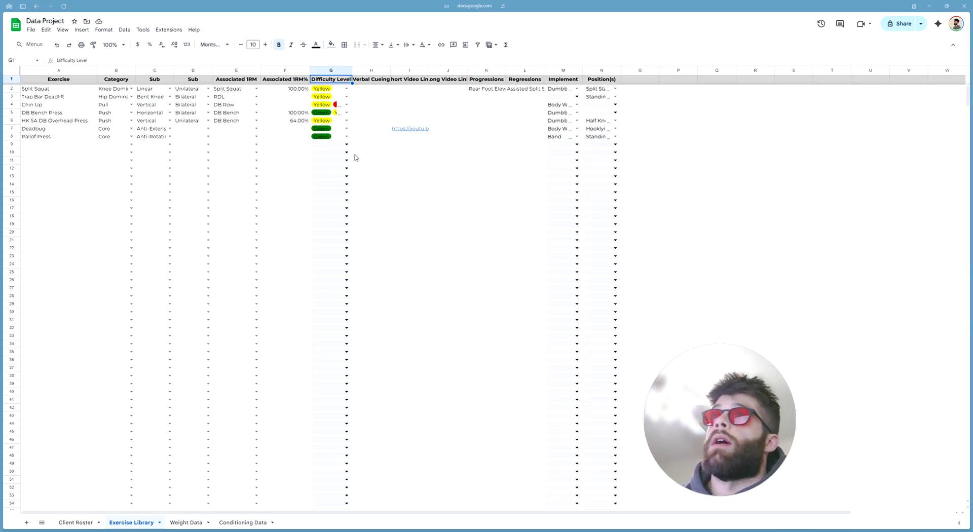
pyautogui.click(375, 81)
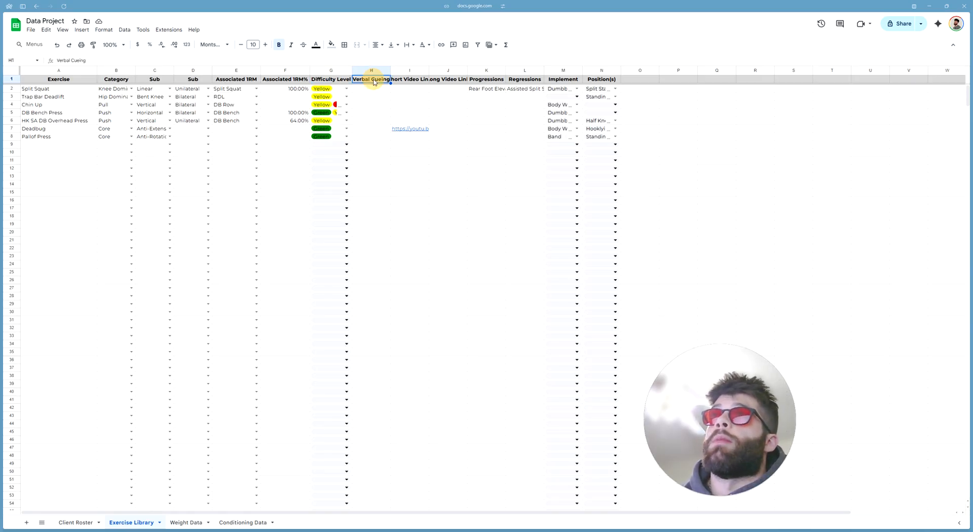
pyautogui.click(419, 81)
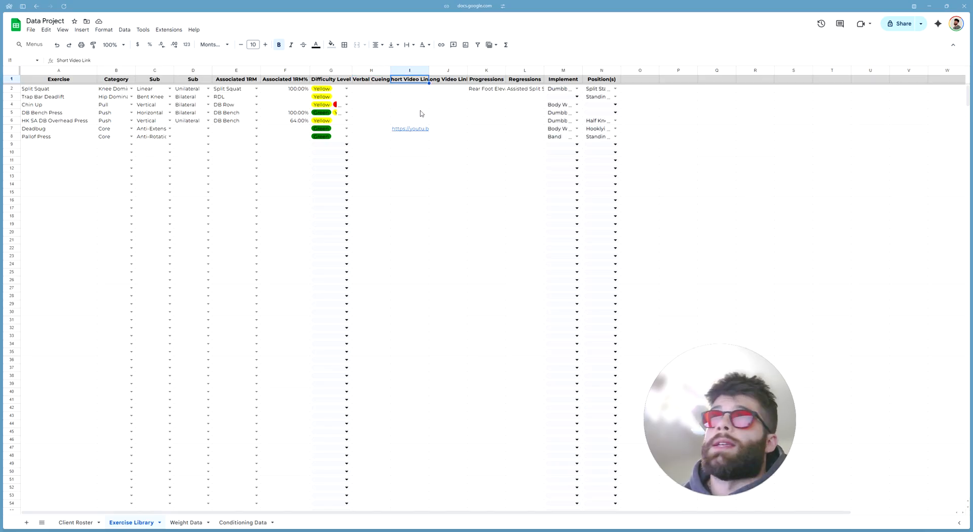
pyautogui.moveTo(410, 131)
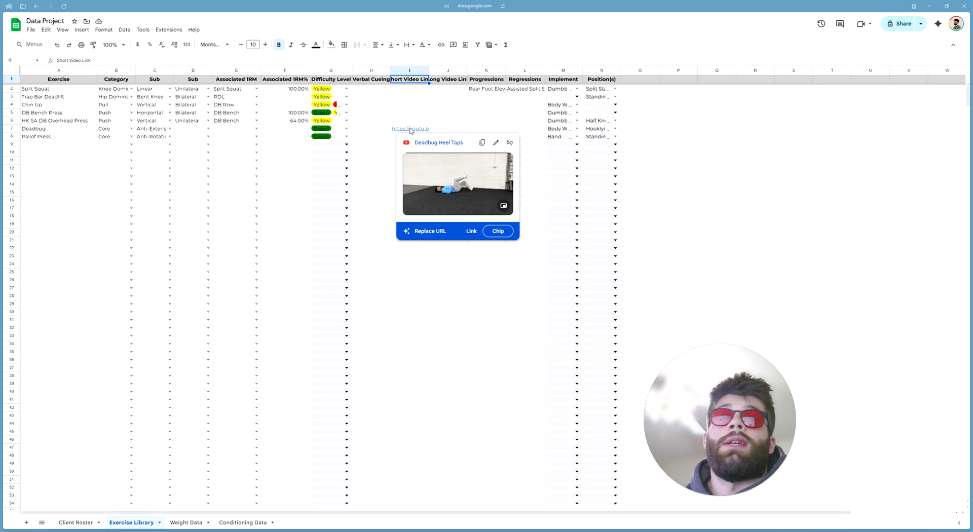
pyautogui.click(450, 81)
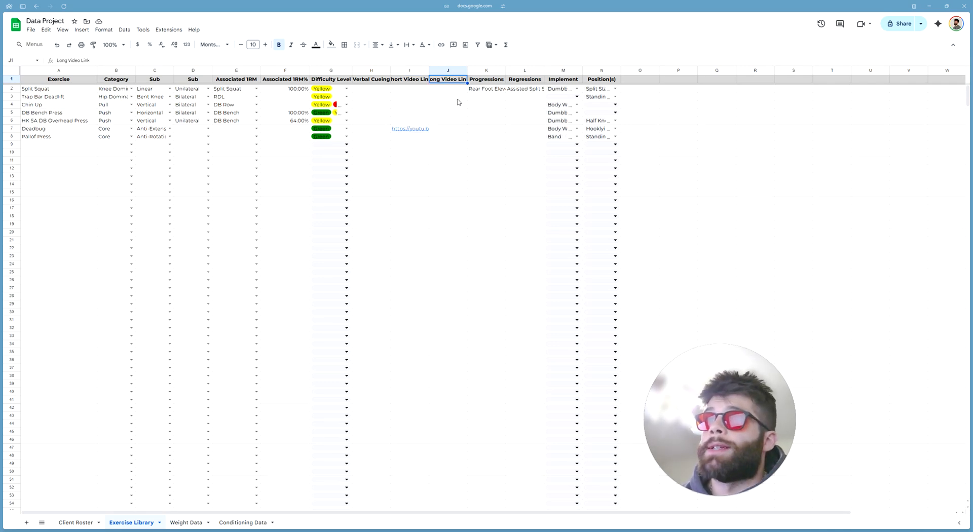
pyautogui.click(485, 79)
pyautogui.click(524, 80)
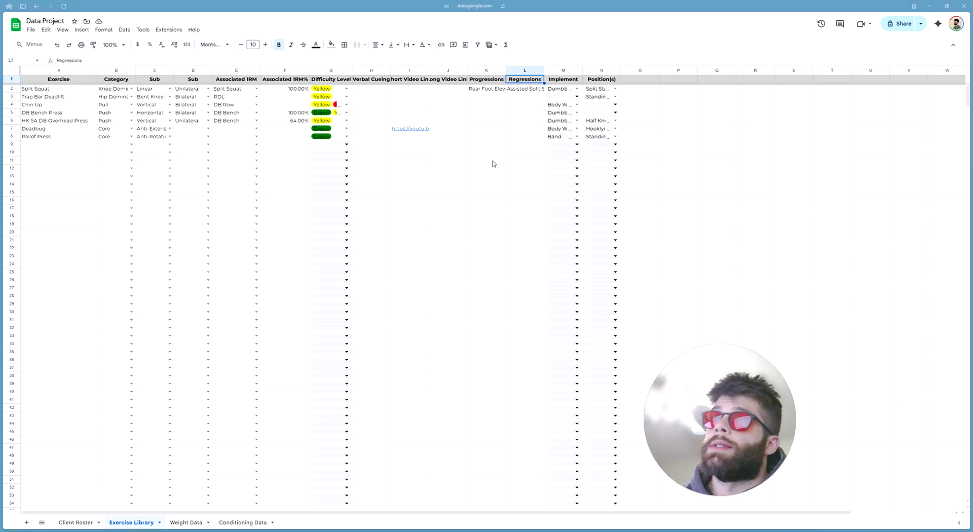
pyautogui.click(461, 217)
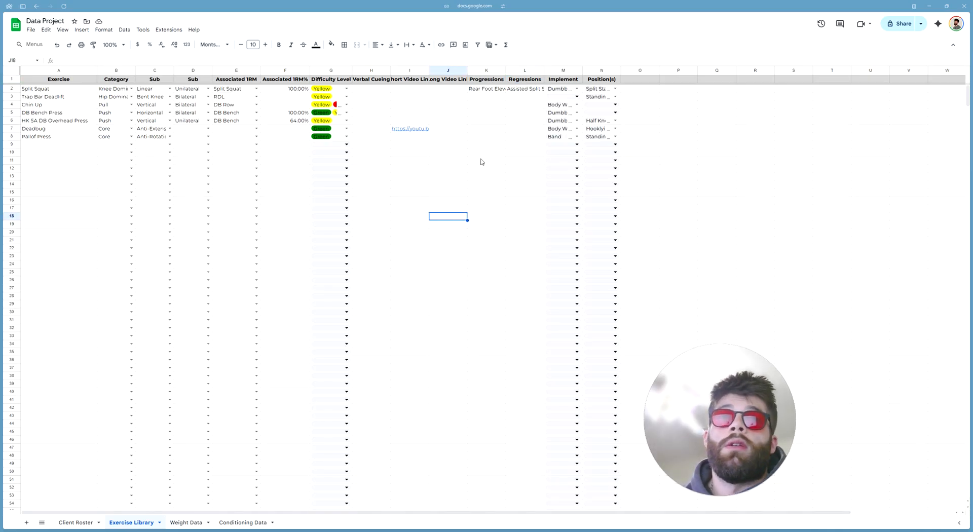
pyautogui.click(641, 104)
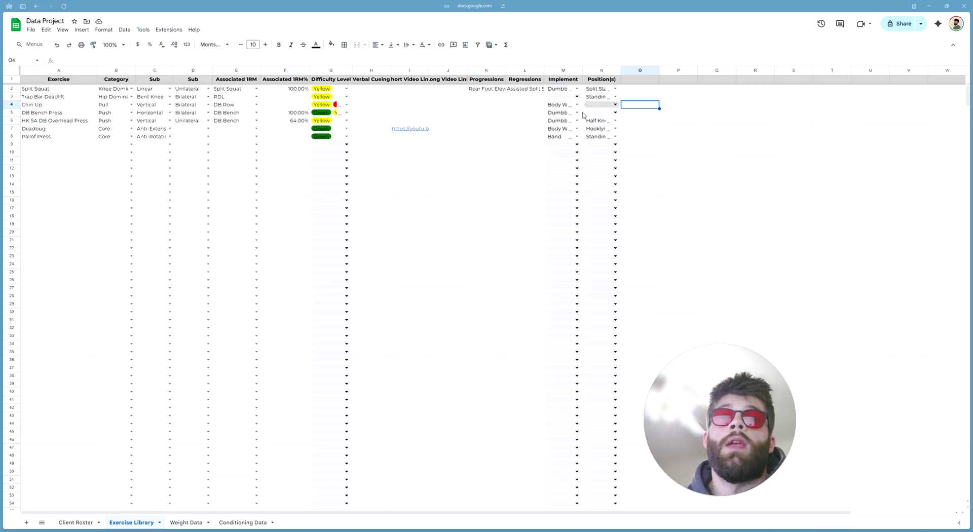
pyautogui.click(471, 224)
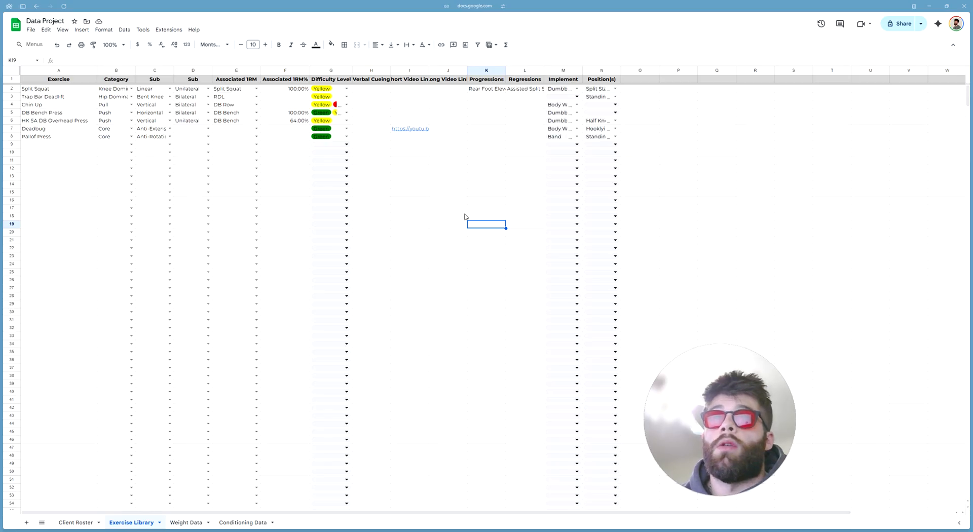
pyautogui.click(499, 137)
pyautogui.click(492, 177)
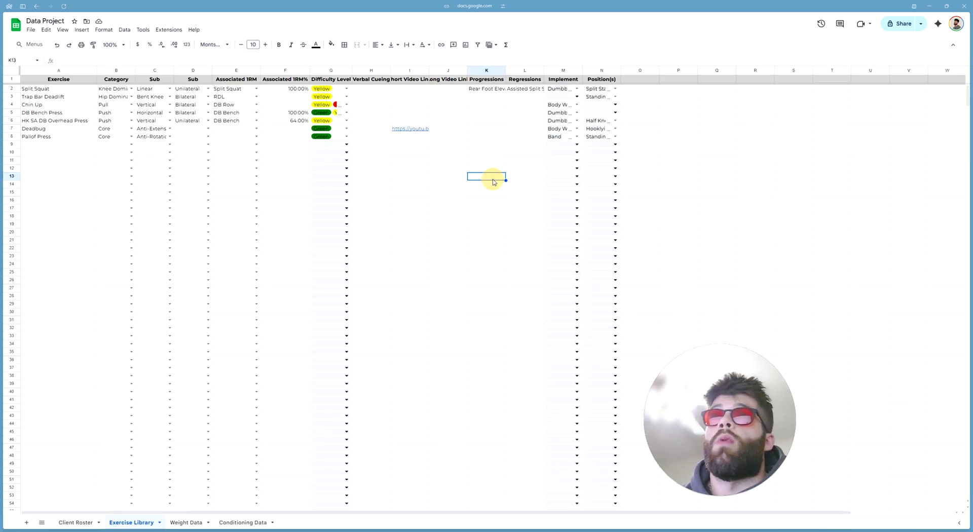
pyautogui.moveTo(378, 137); pyautogui.dragTo(518, 144)
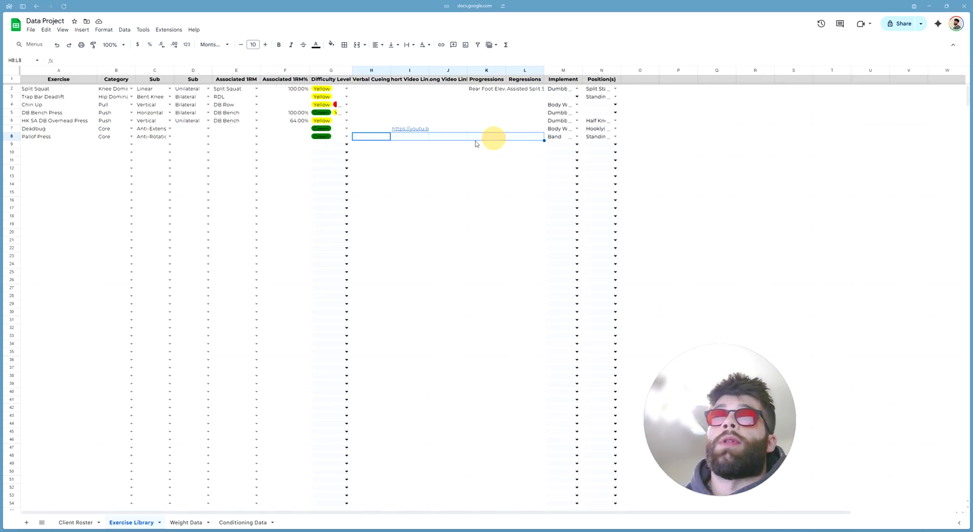
pyautogui.click(383, 136)
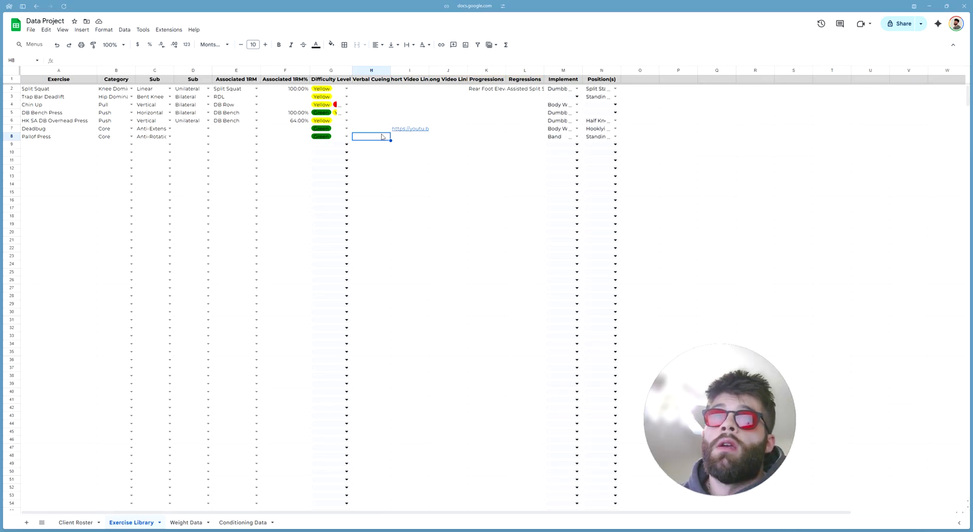
pyautogui.click(400, 160)
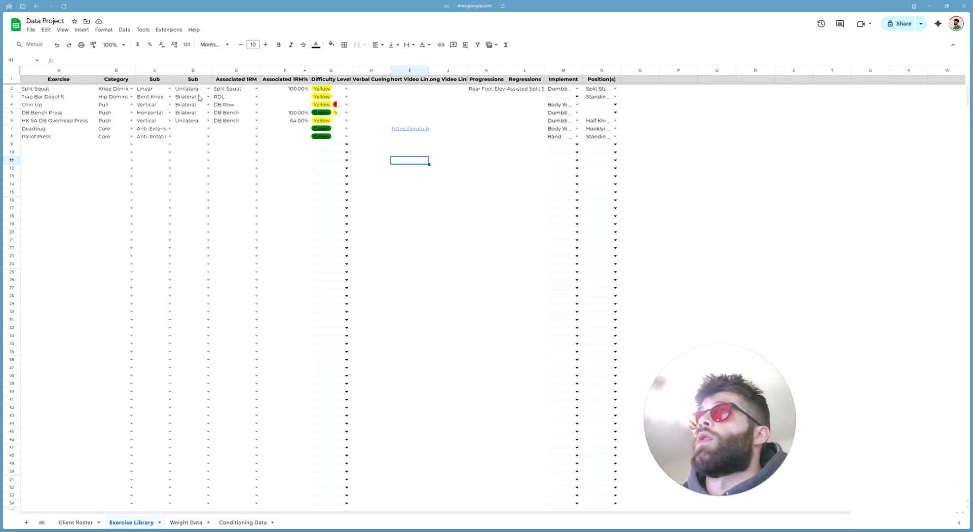
pyautogui.click(73, 80)
pyautogui.hotkey('shift', 'Right')
pyautogui.hotkey('shift', 'Right')
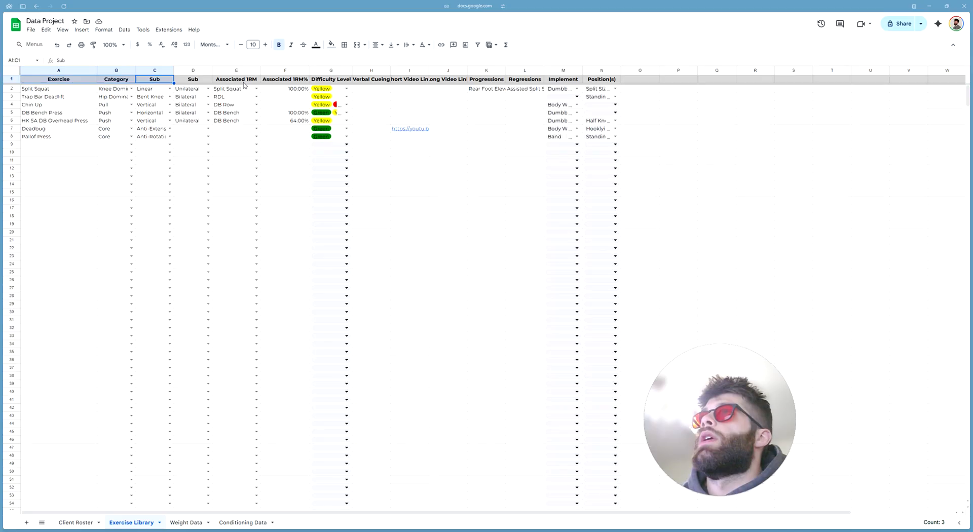
pyautogui.moveTo(243, 81); pyautogui.dragTo(285, 80)
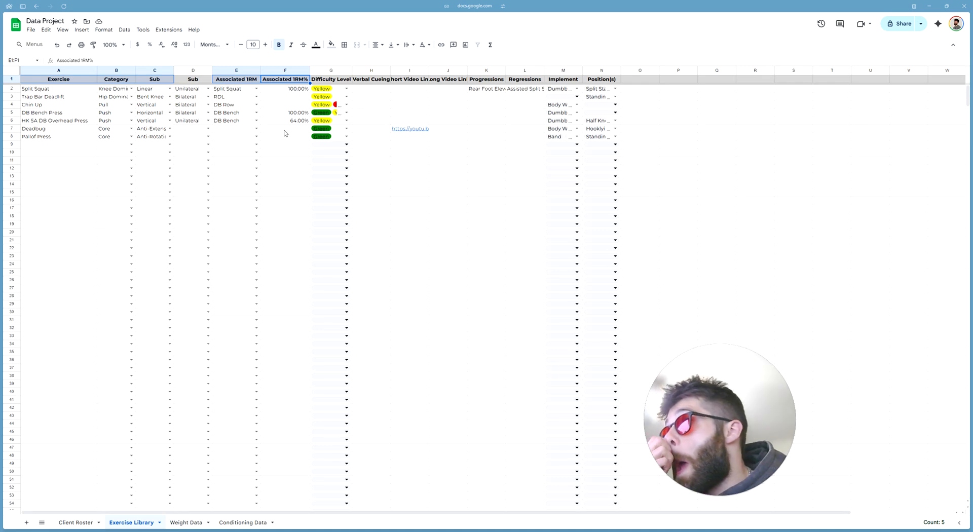
pyautogui.click(473, 210)
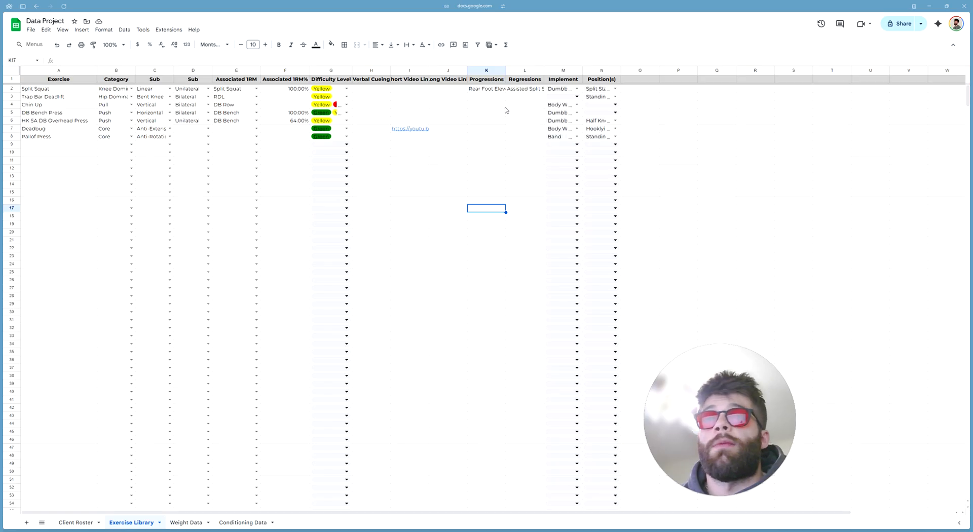
pyautogui.moveTo(1, 304)
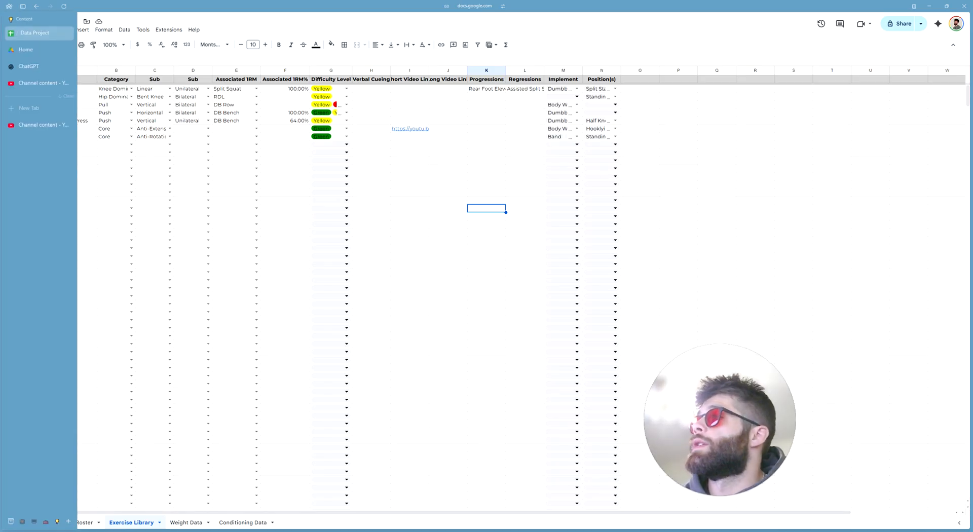